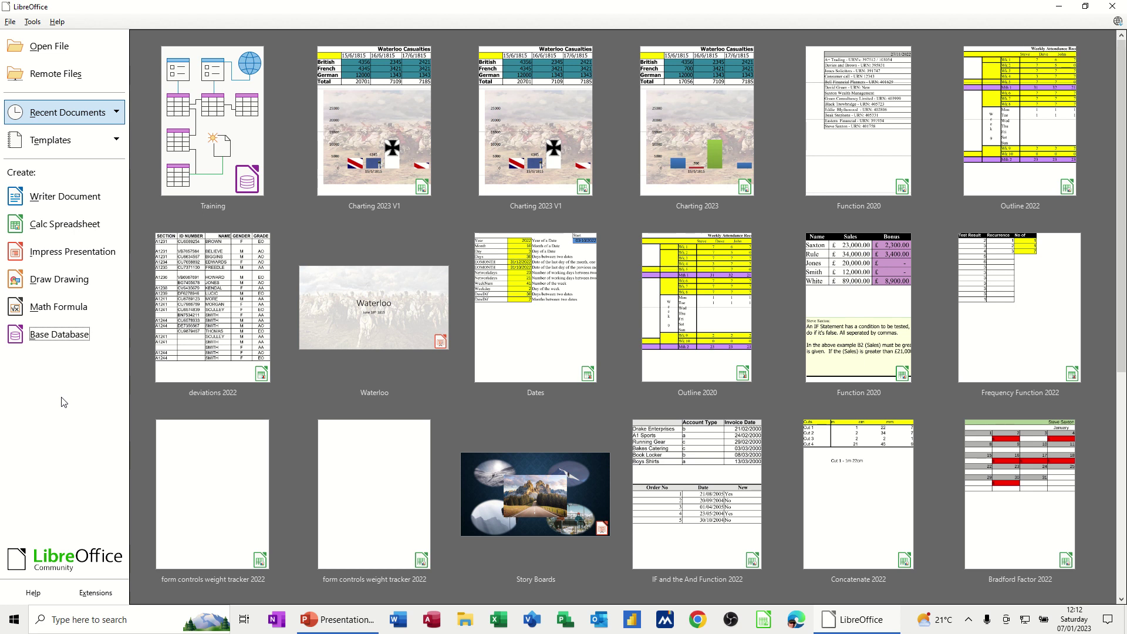
- Create a new embedded database that is not registered, and enter Courses as its file name
click(57, 339)
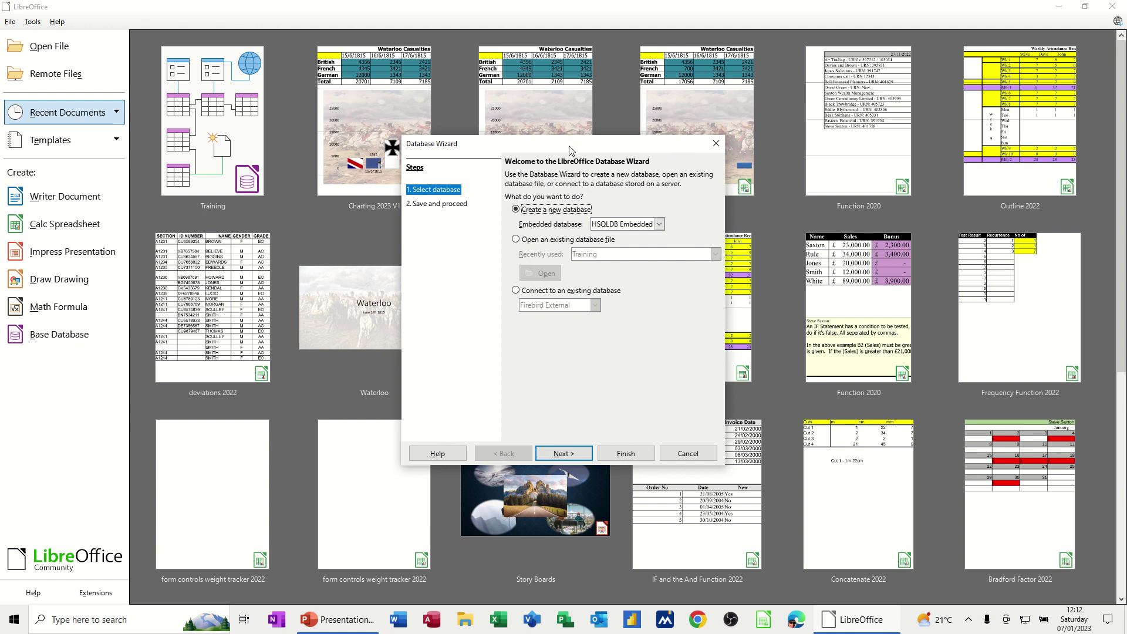
drag(569, 143, 474, 132)
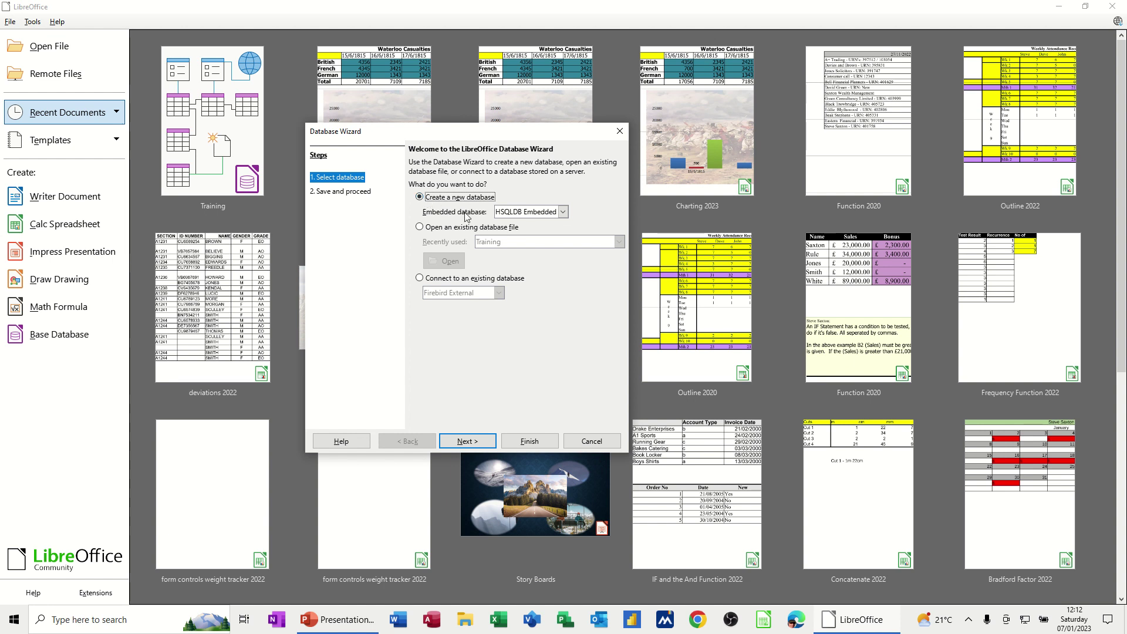
click(467, 441)
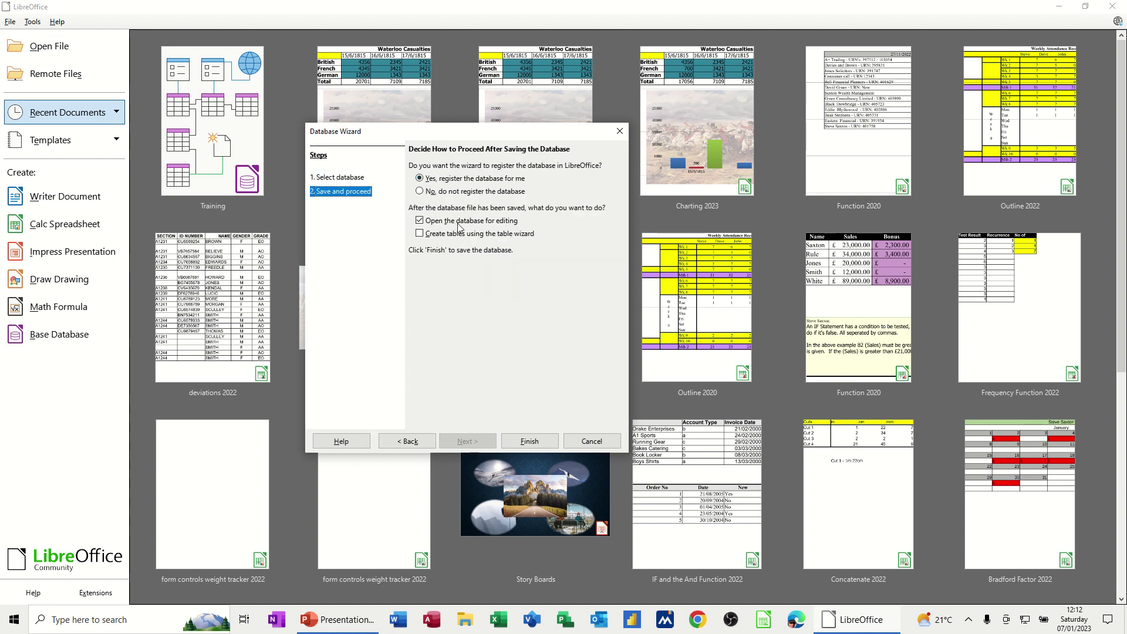
click(420, 192)
click(536, 446)
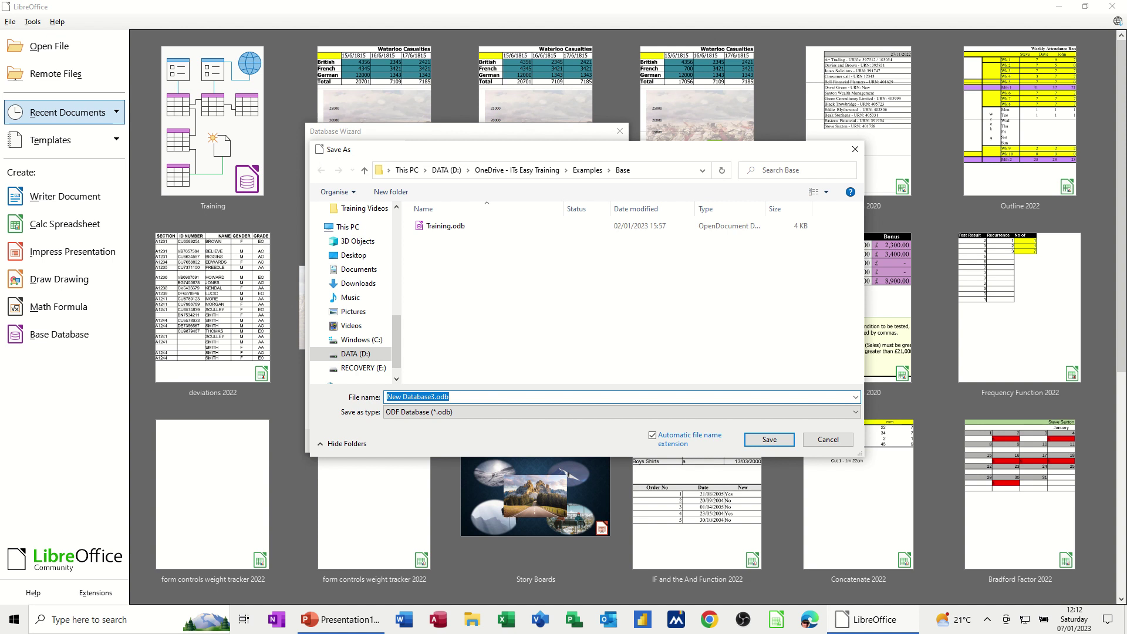
text(Courses)
- Save the new database as Courses.odb in the Base folder
click(761, 444)
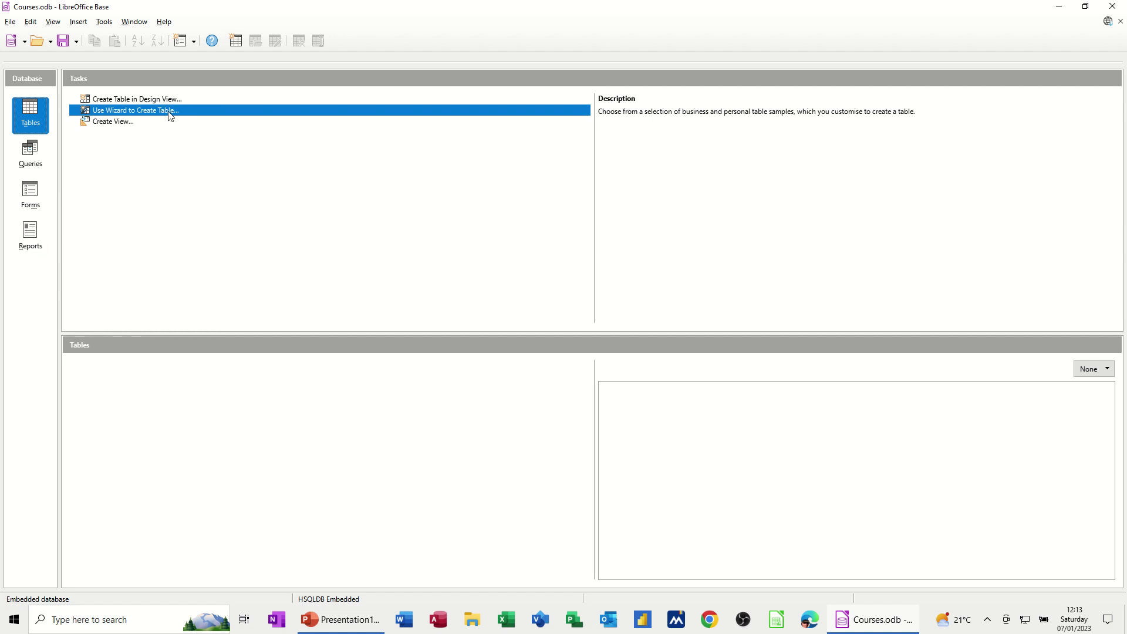
- Launch the Table Wizard and pick the Customers sample table
click(169, 116)
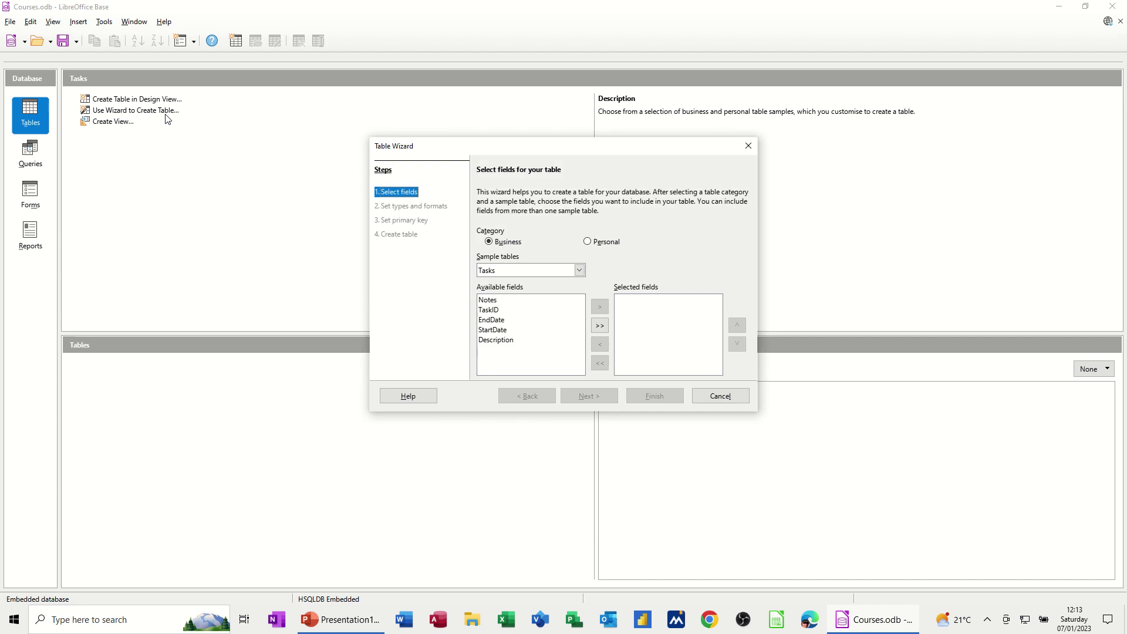
drag(493, 152, 338, 128)
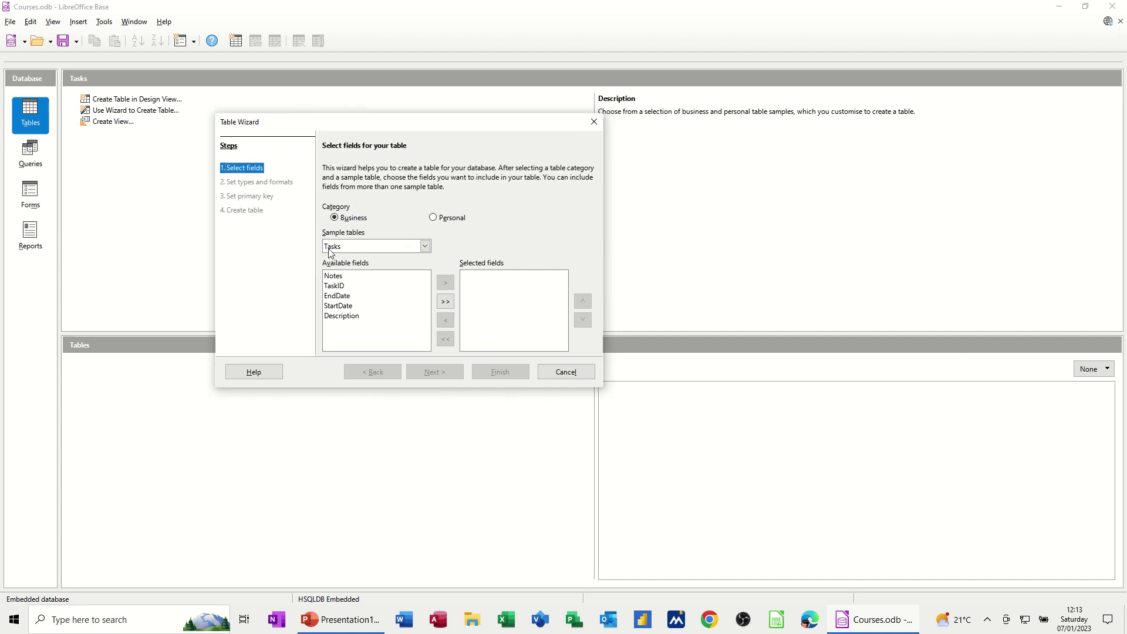
click(424, 247)
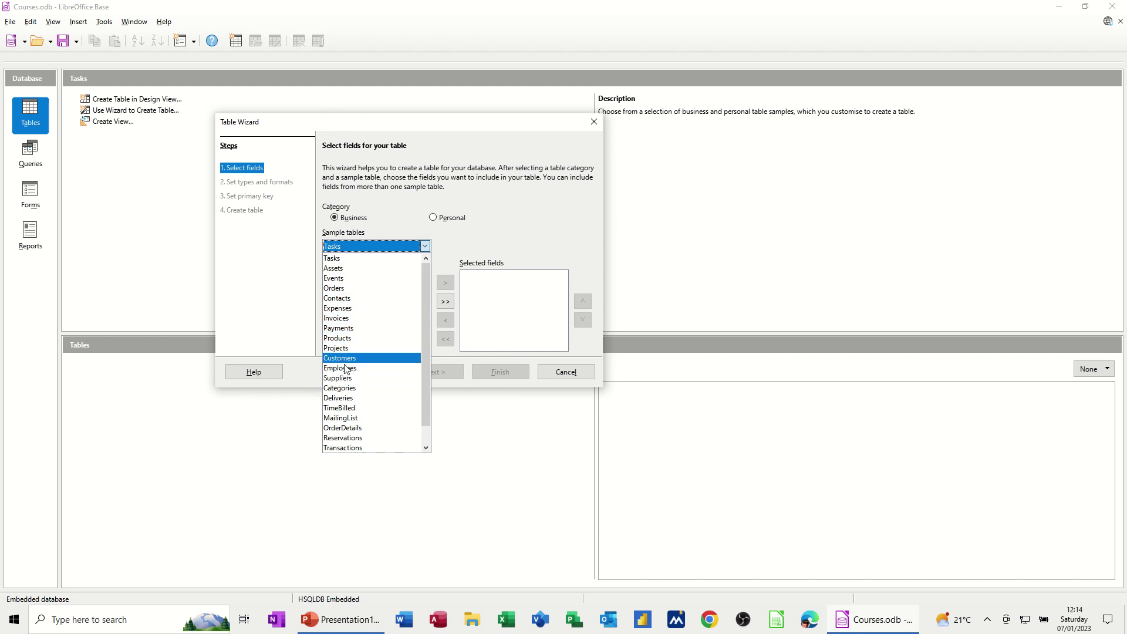
click(344, 360)
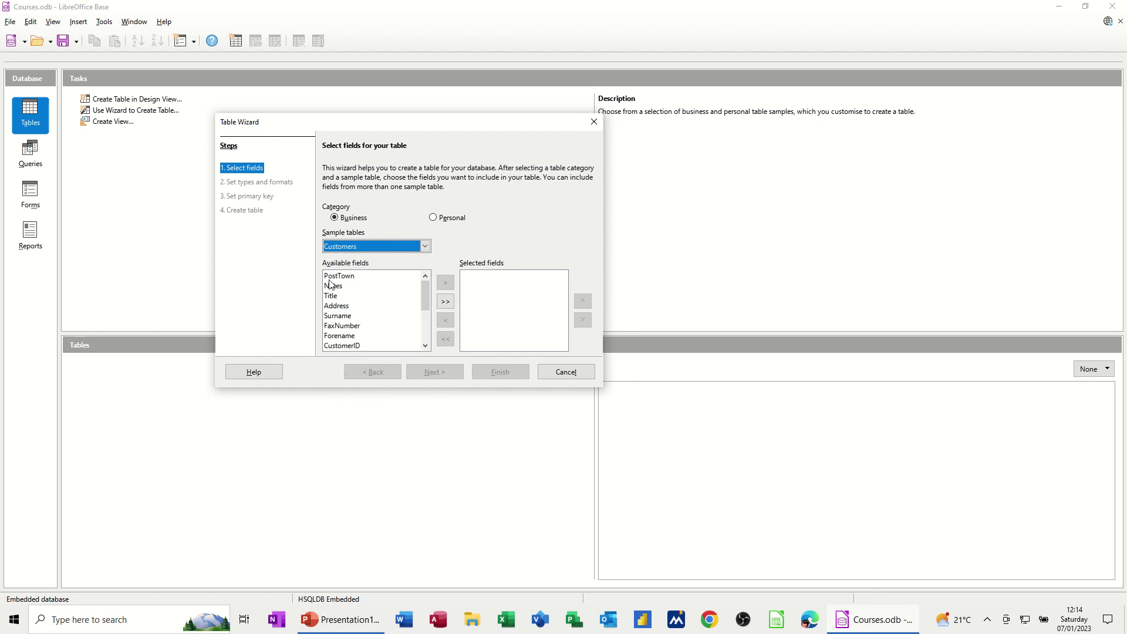
mouse_move(425, 289)
mouse_down()
mouse_move(422, 333)
mouse_move(421, 290)
mouse_up()
- Add CustomerID, Title, Surname, Forename, Address, PostTown, Postcode and CompanyName as fields
click(341, 347)
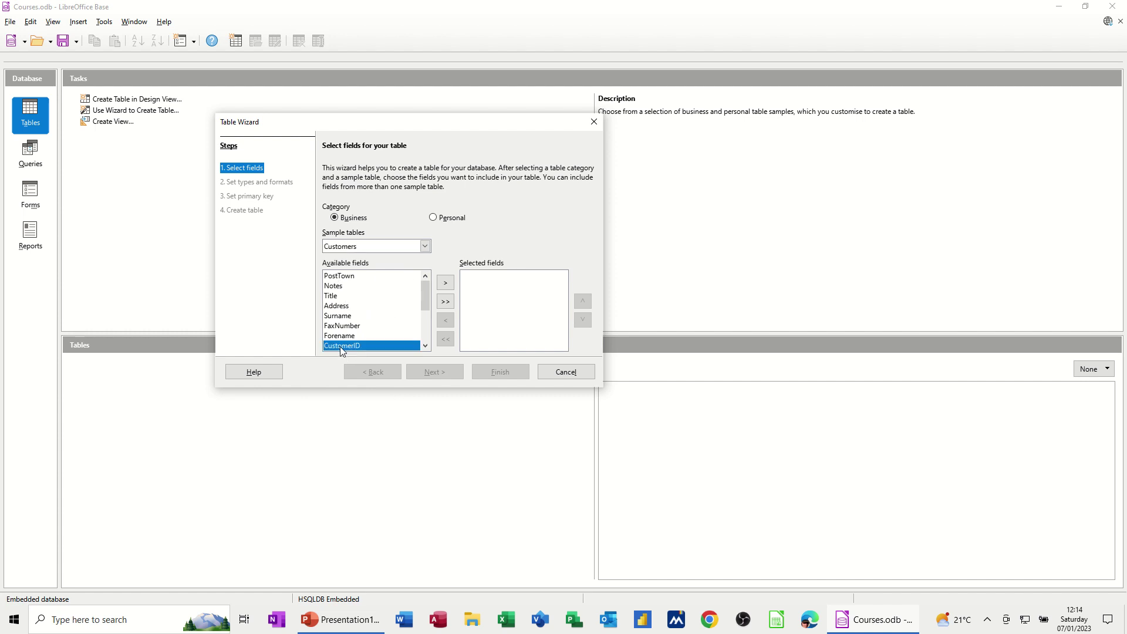
click(446, 282)
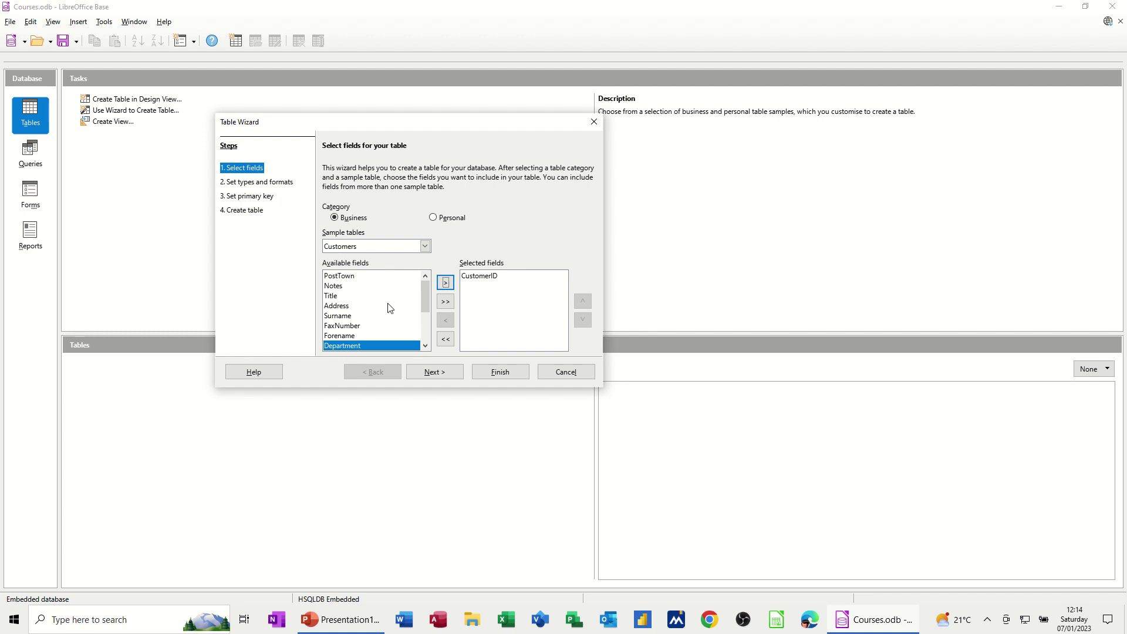
double_click(338, 296)
double_click(347, 307)
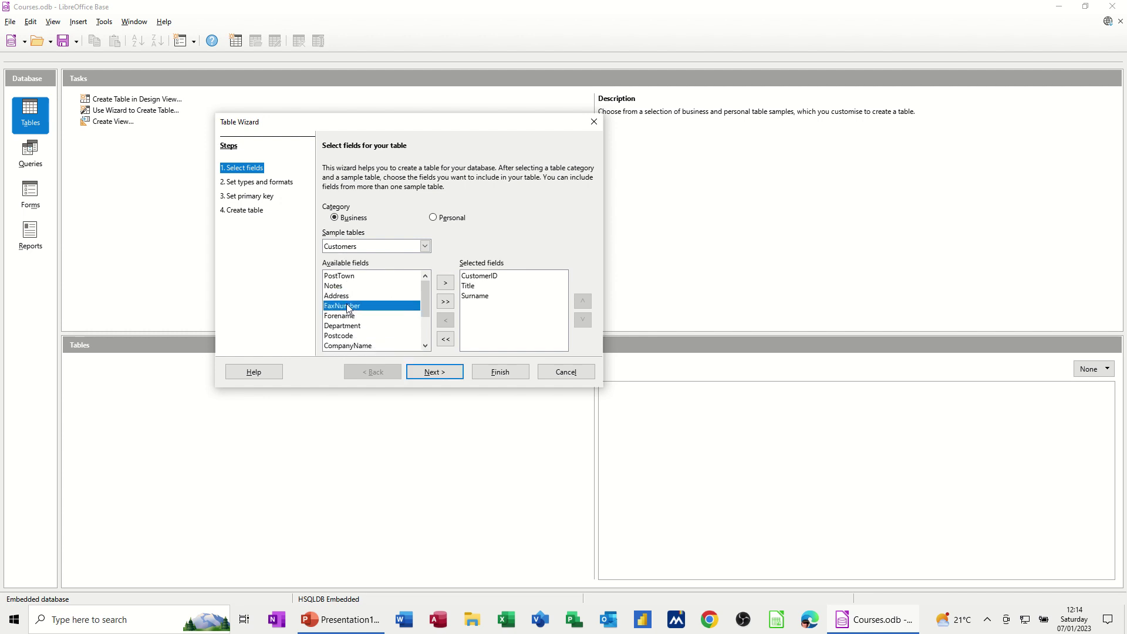
click(350, 317)
double_click(349, 317)
double_click(348, 296)
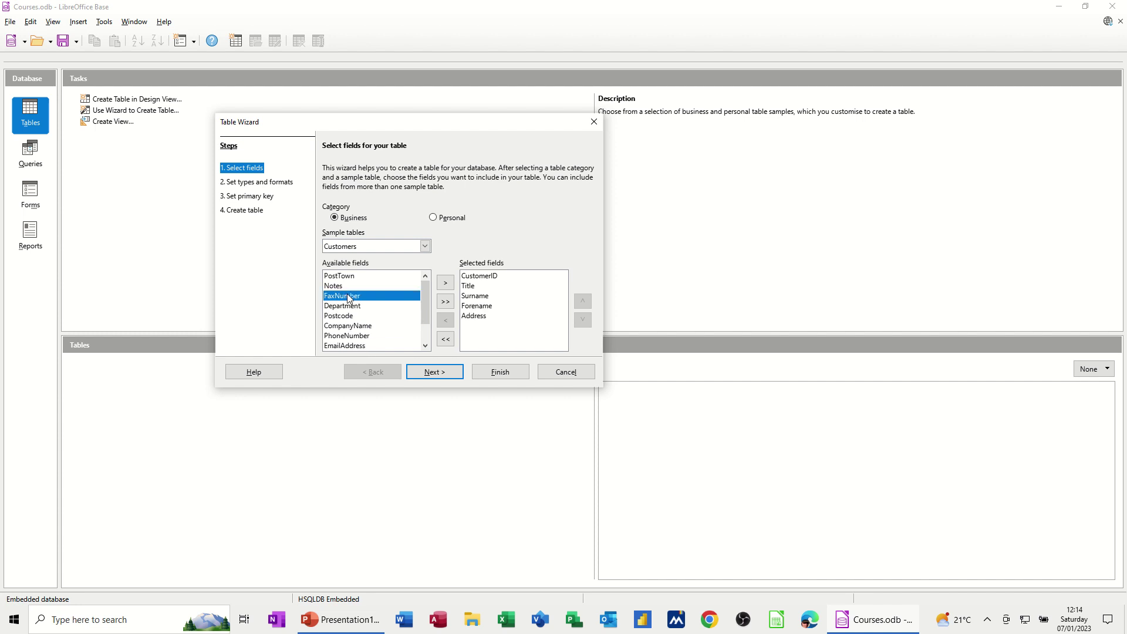
double_click(365, 277)
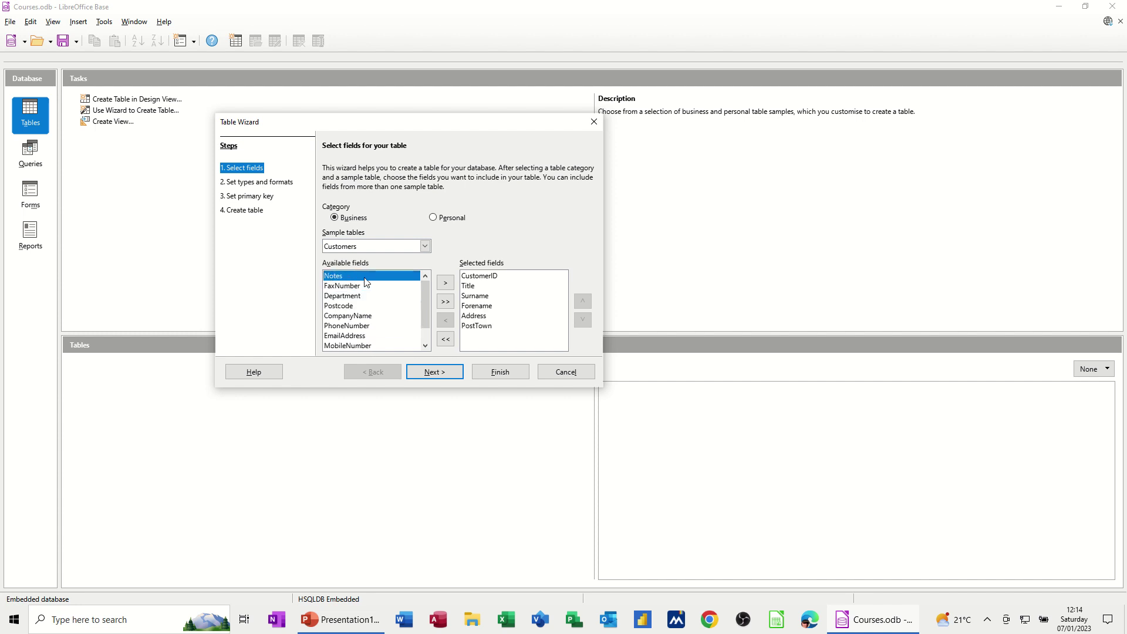
double_click(355, 306)
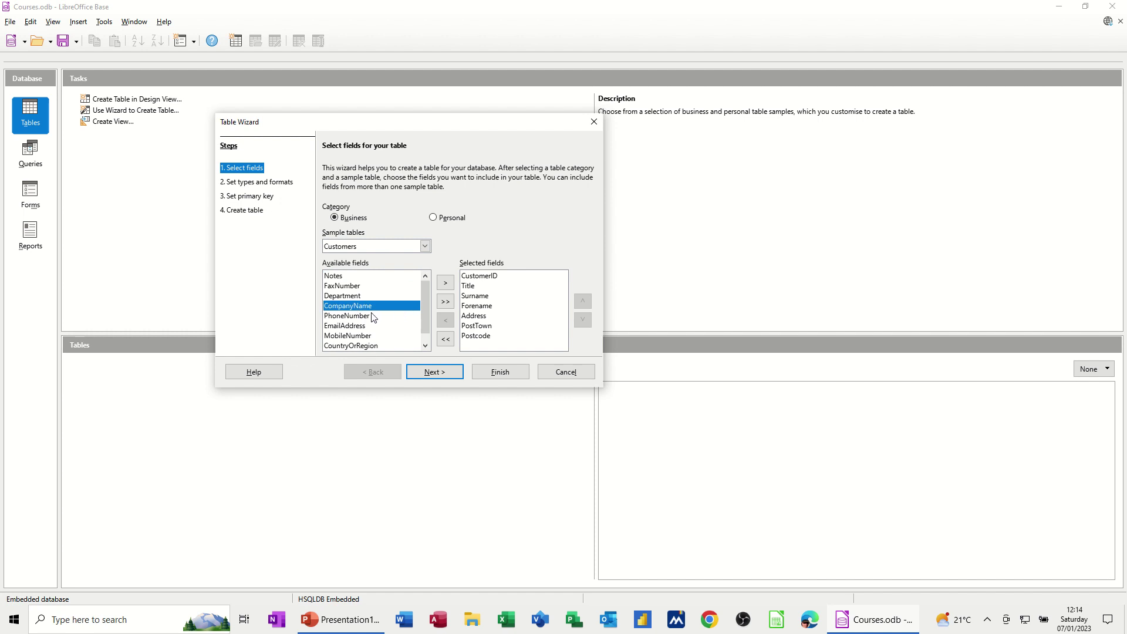
double_click(337, 309)
- Move CompanyName below CustomerID and Forename above Surname, then add MobileNumber and County
click(488, 346)
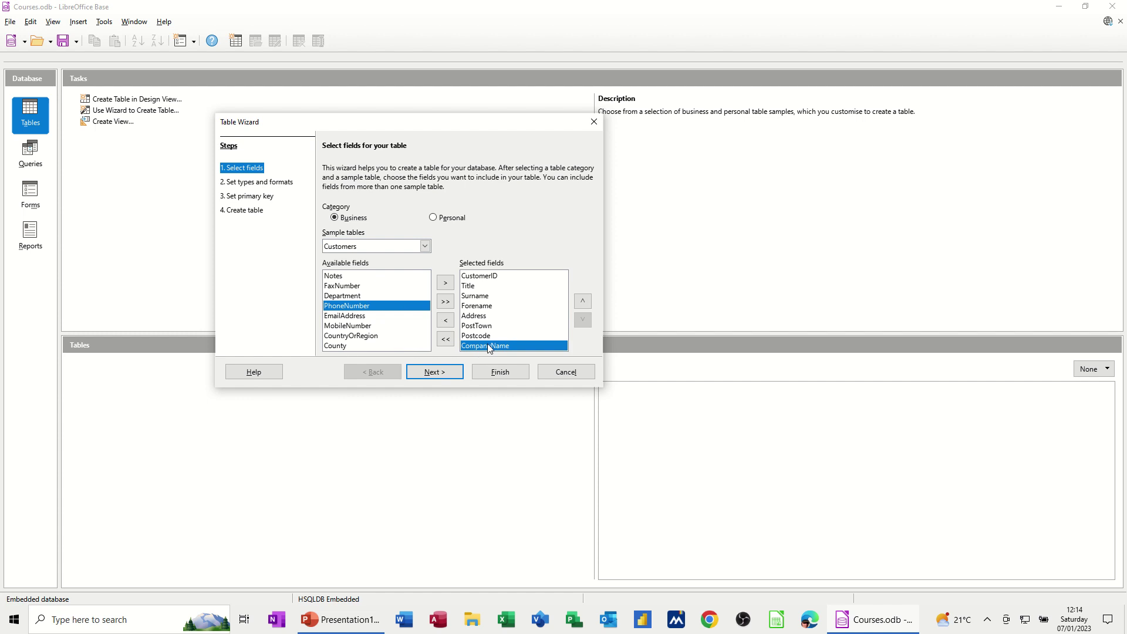
click(582, 302)
click(583, 302)
click(582, 302)
click(583, 302)
click(583, 302)
click(582, 302)
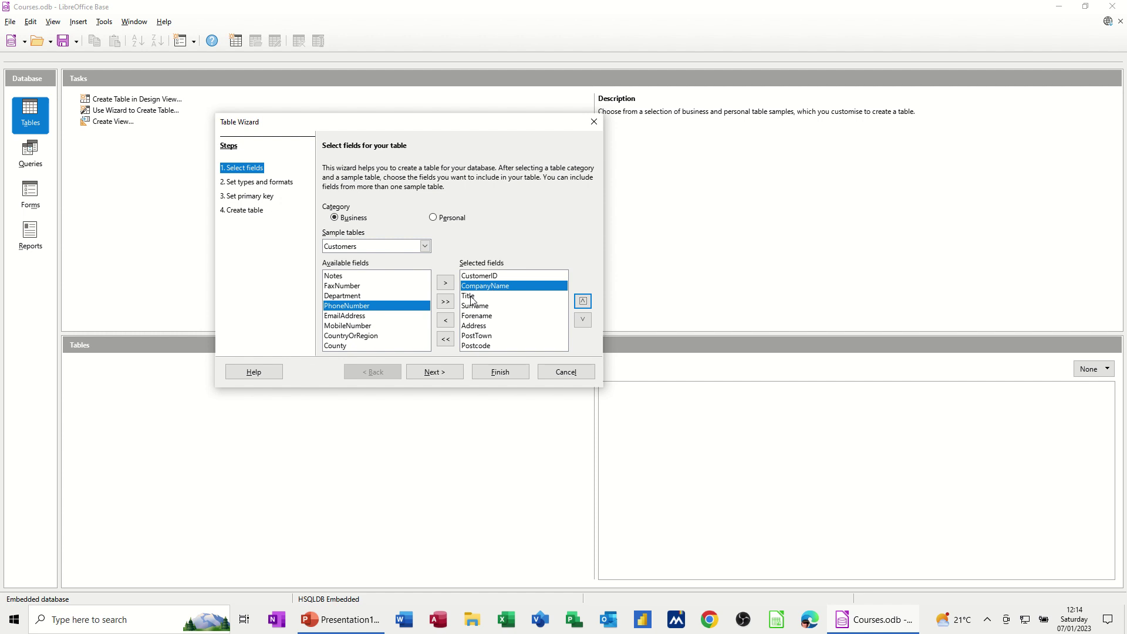
click(487, 317)
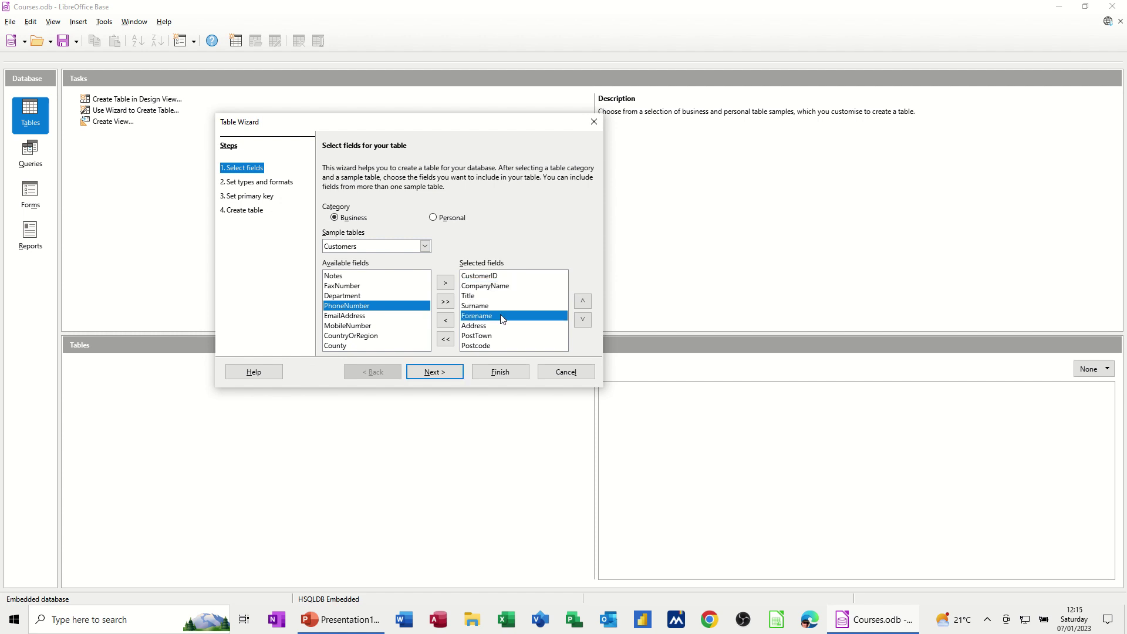
click(582, 301)
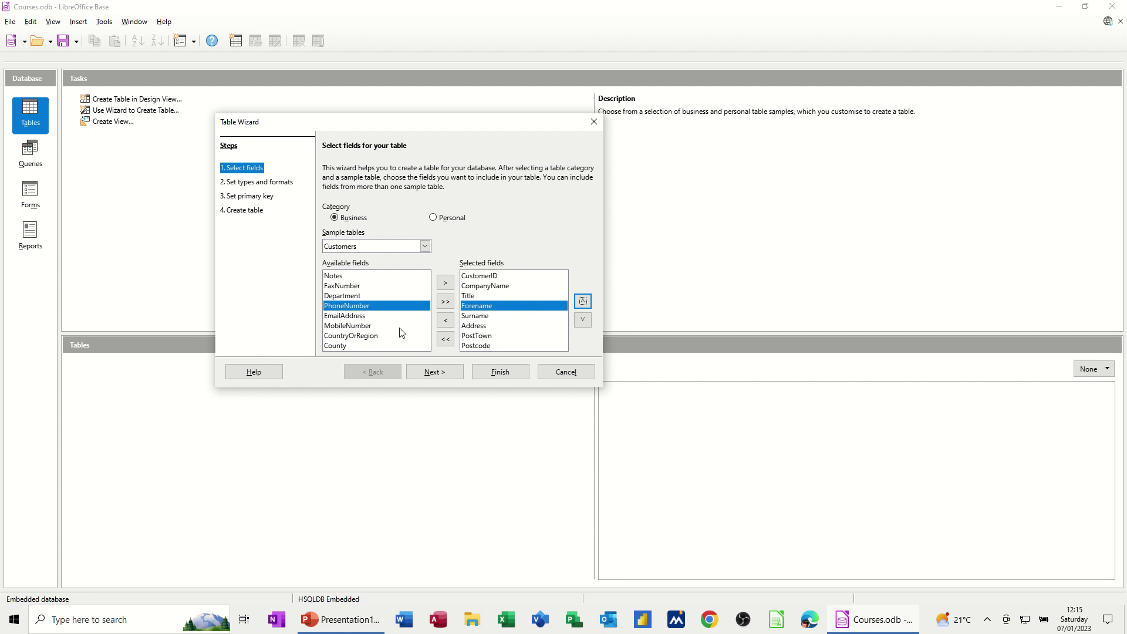
click(472, 347)
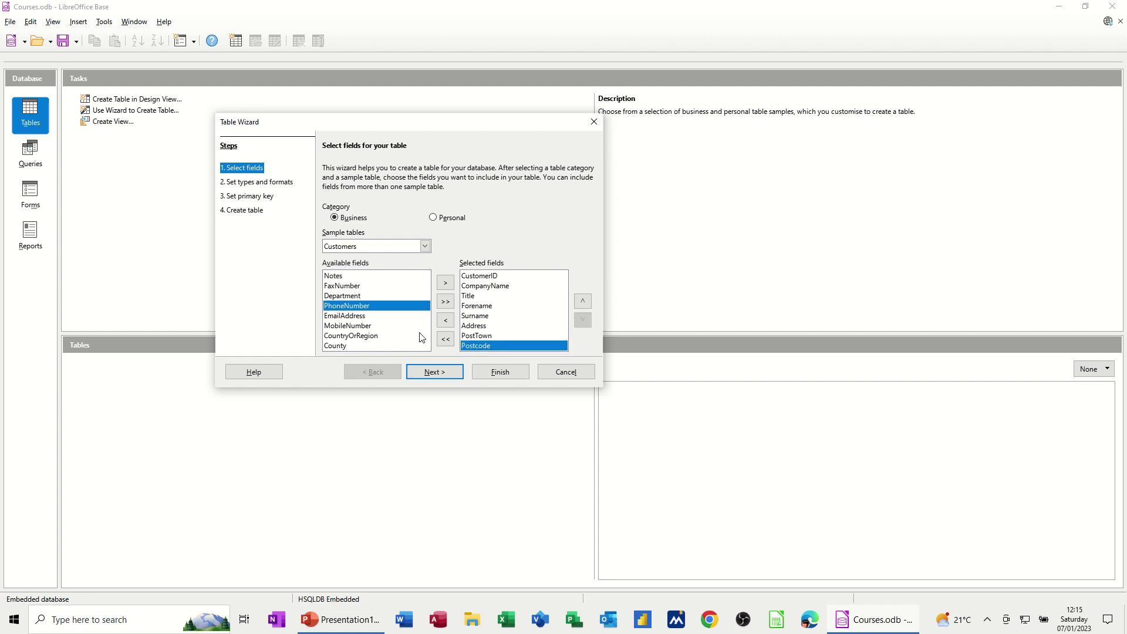
double_click(354, 326)
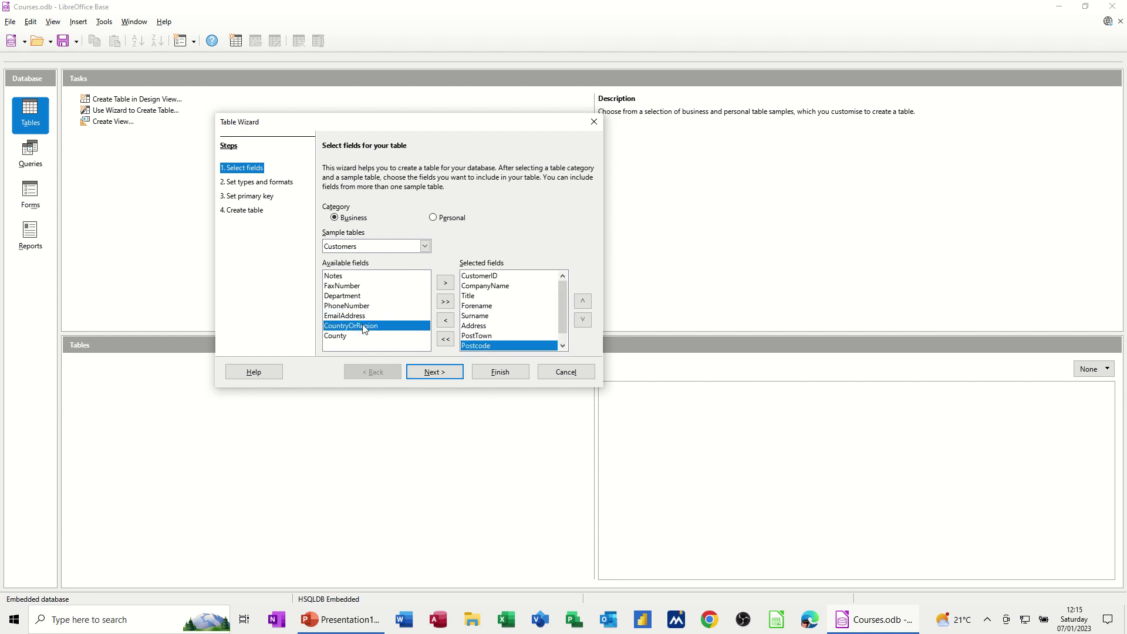
double_click(335, 337)
click(431, 375)
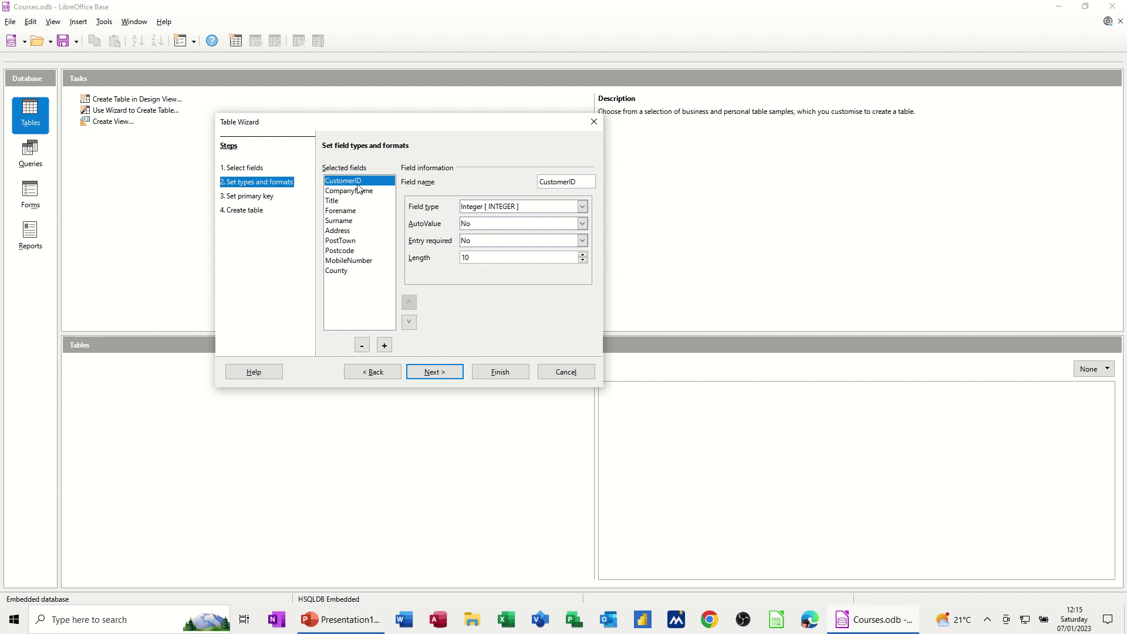
- Keep CustomerID as Integer and review the type and length of each remaining customer field
click(583, 207)
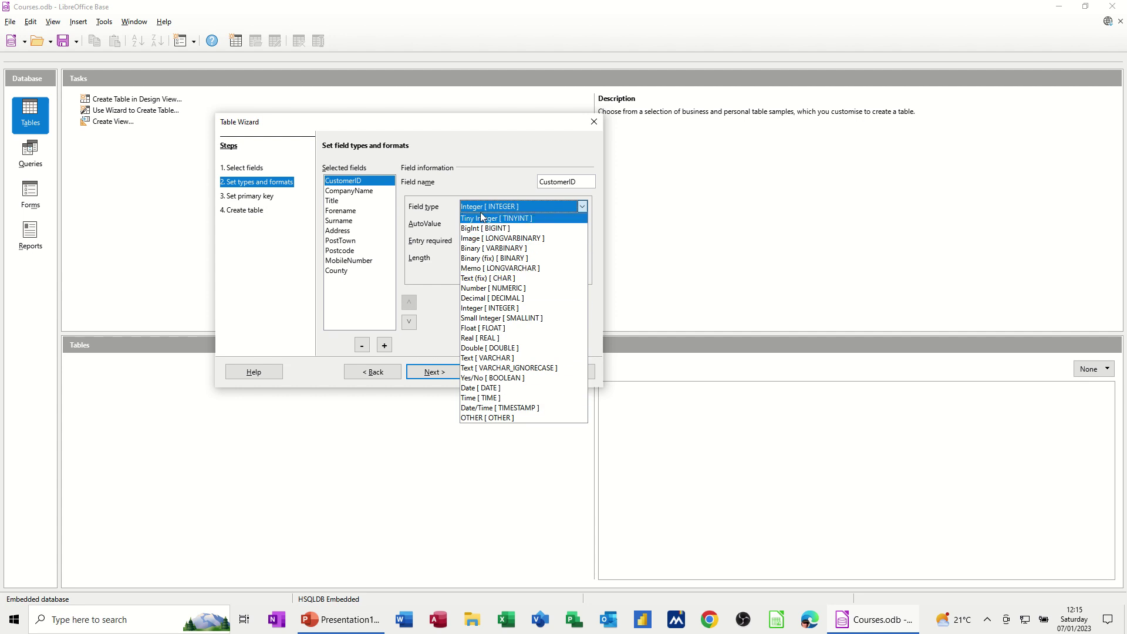
click(473, 165)
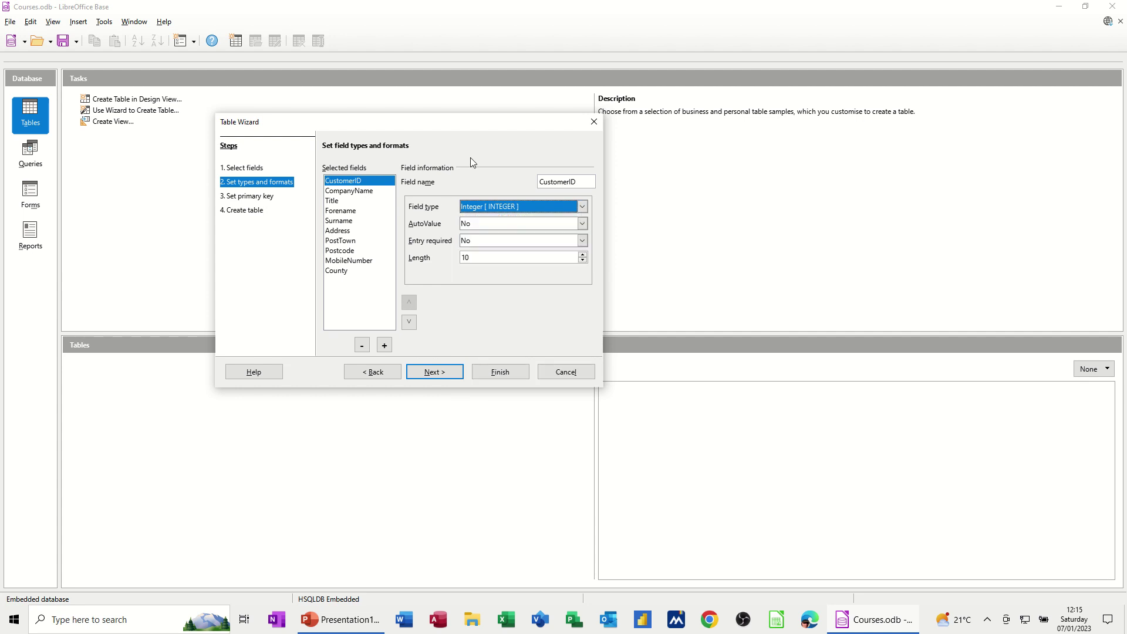
click(370, 193)
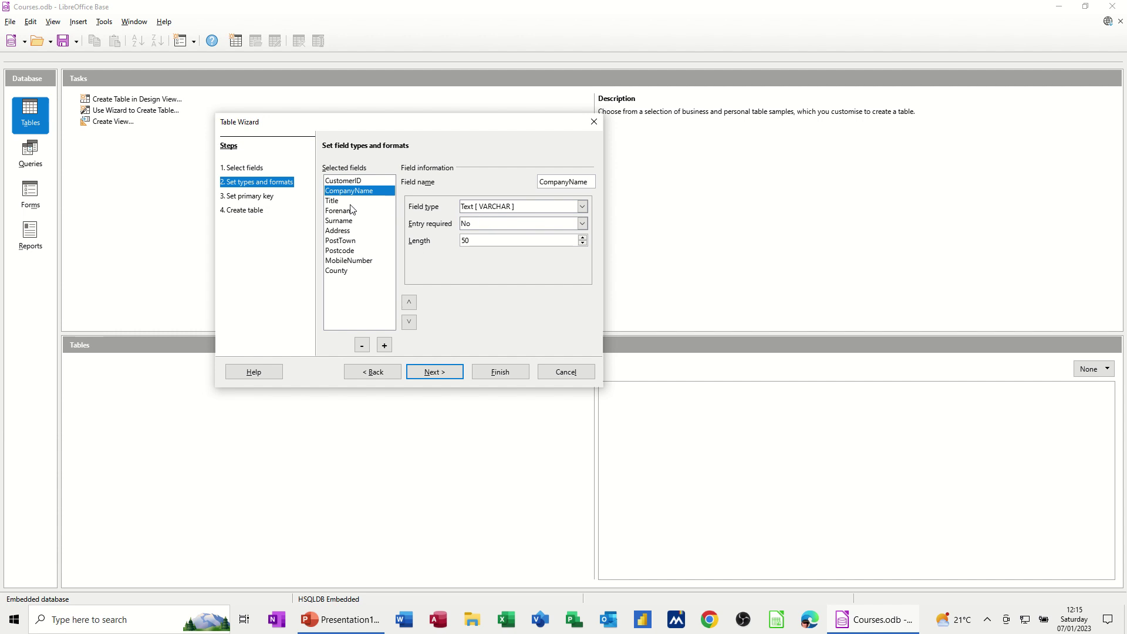
click(351, 203)
click(348, 223)
click(352, 242)
click(352, 252)
click(356, 262)
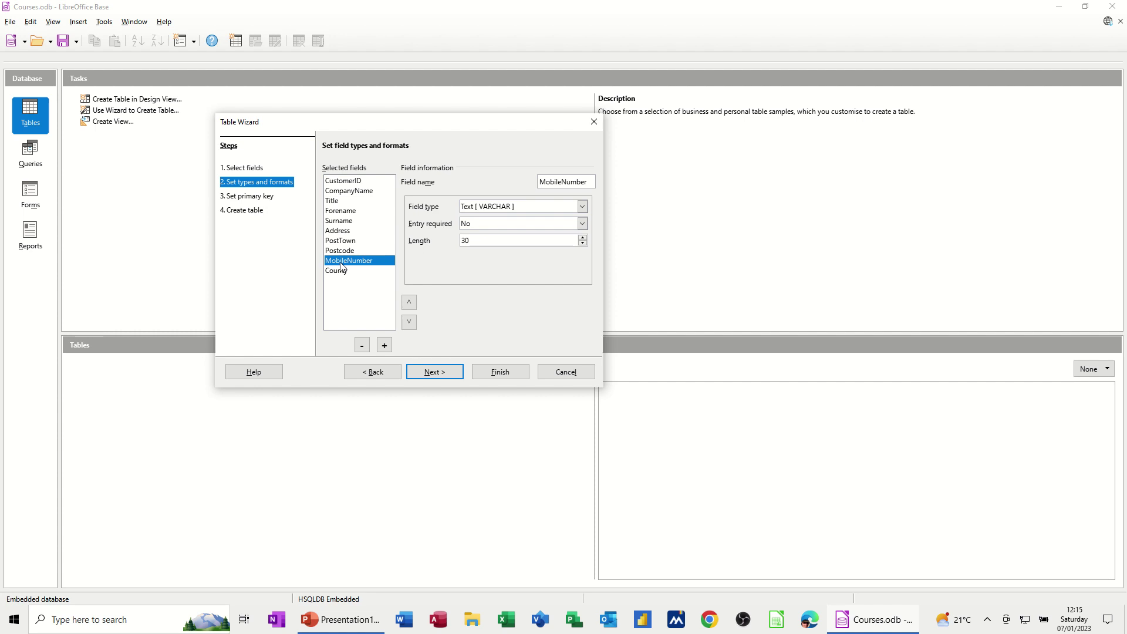
click(337, 271)
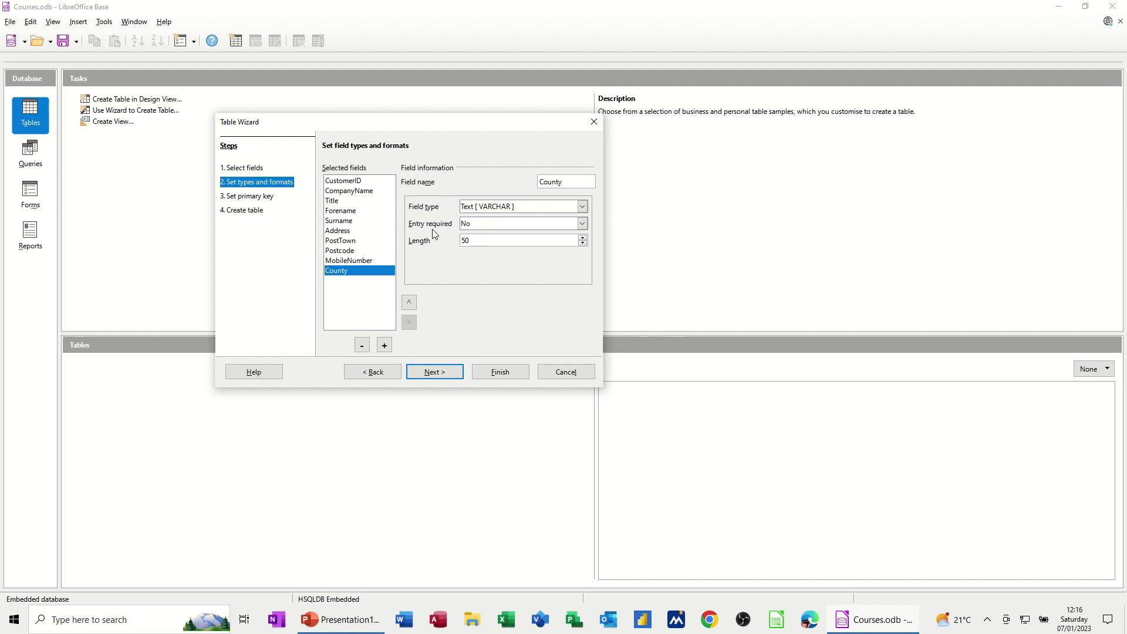
click(349, 212)
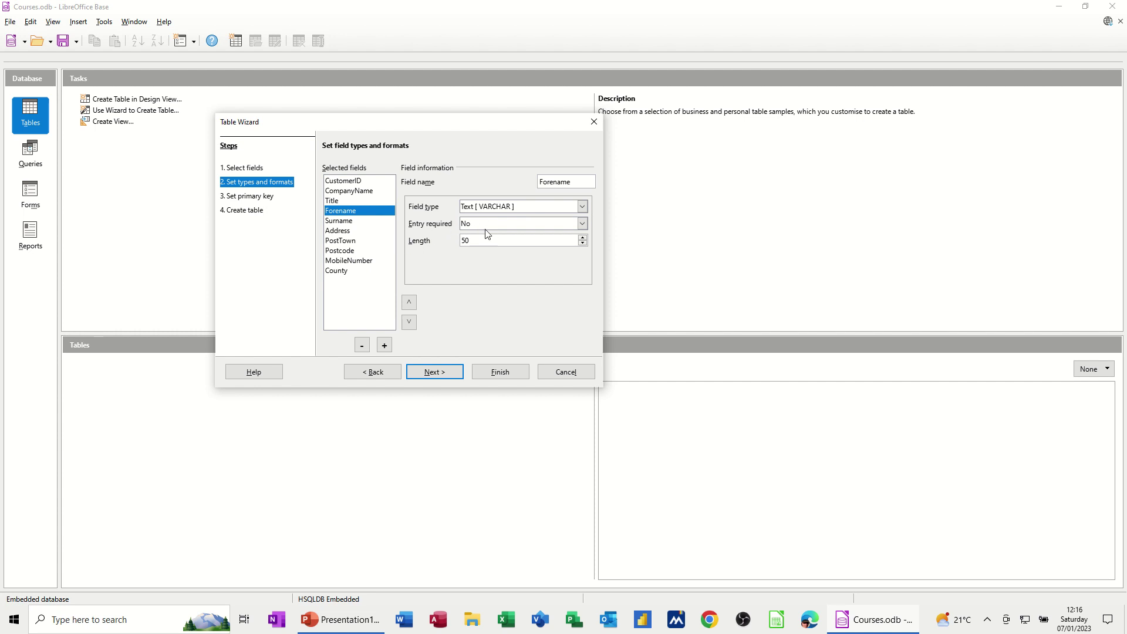
click(434, 373)
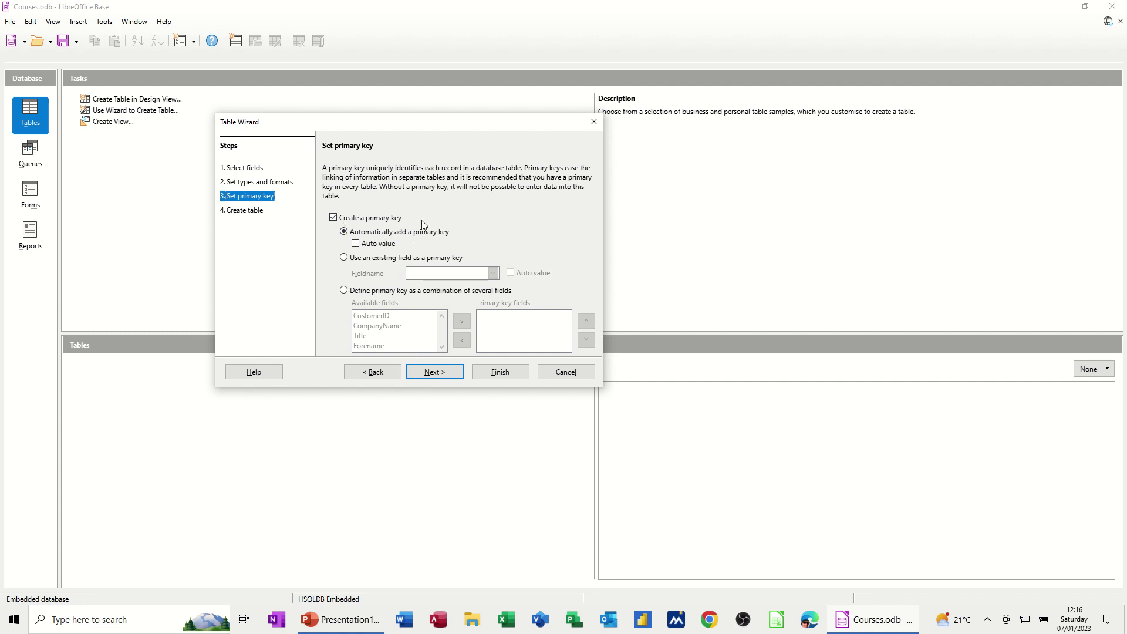
- Make CustomerID an auto-value primary key and name the table TblCustomers
click(344, 258)
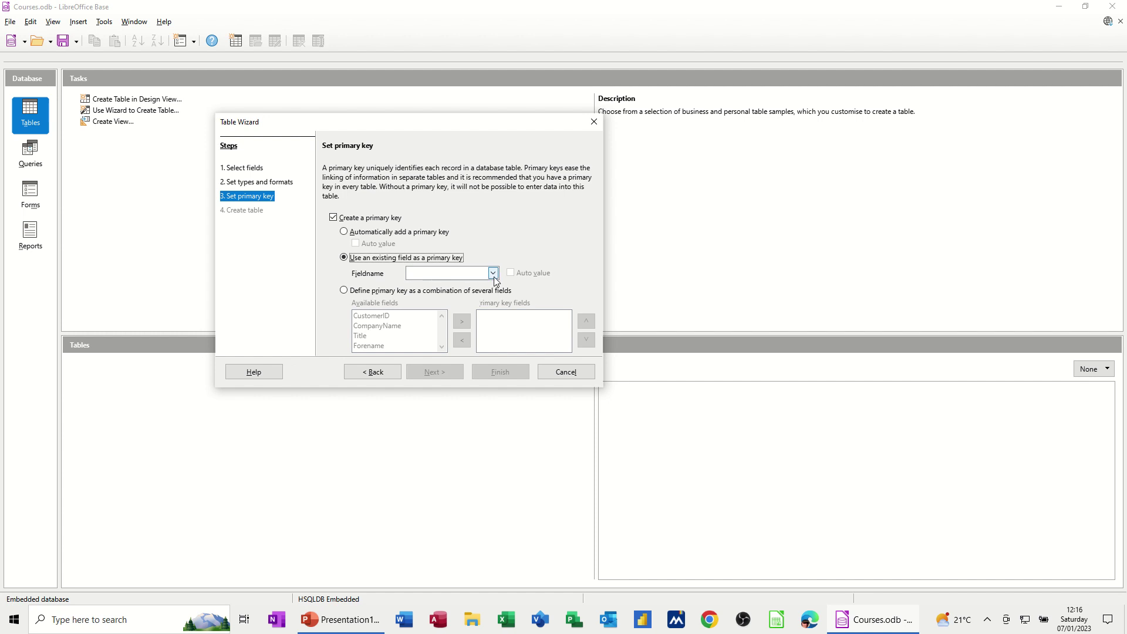
click(494, 275)
click(467, 286)
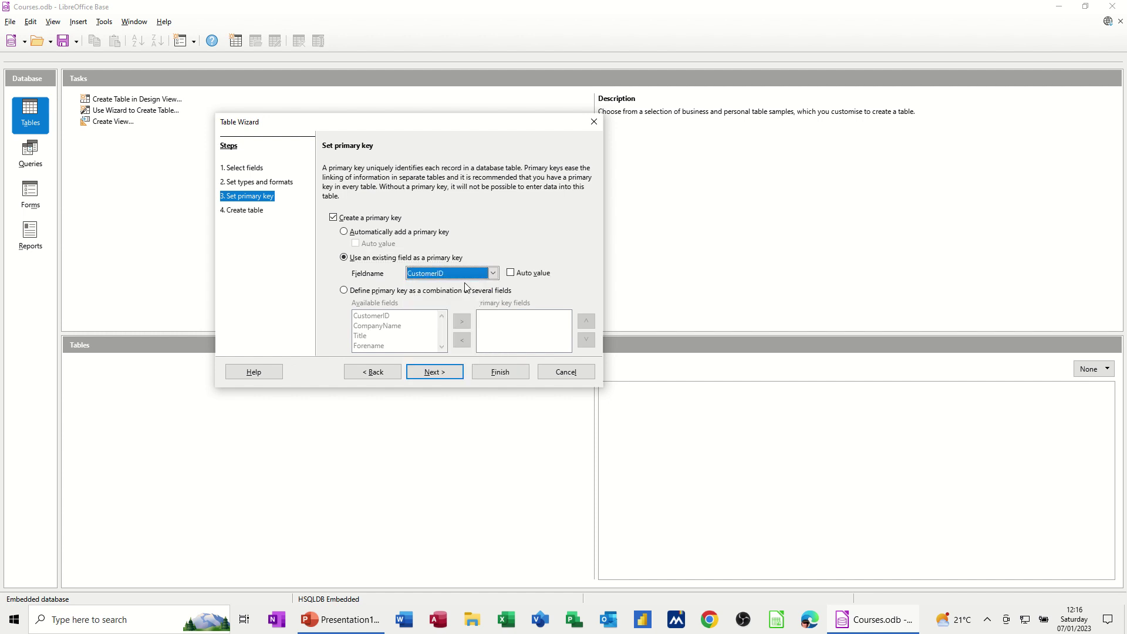
click(510, 274)
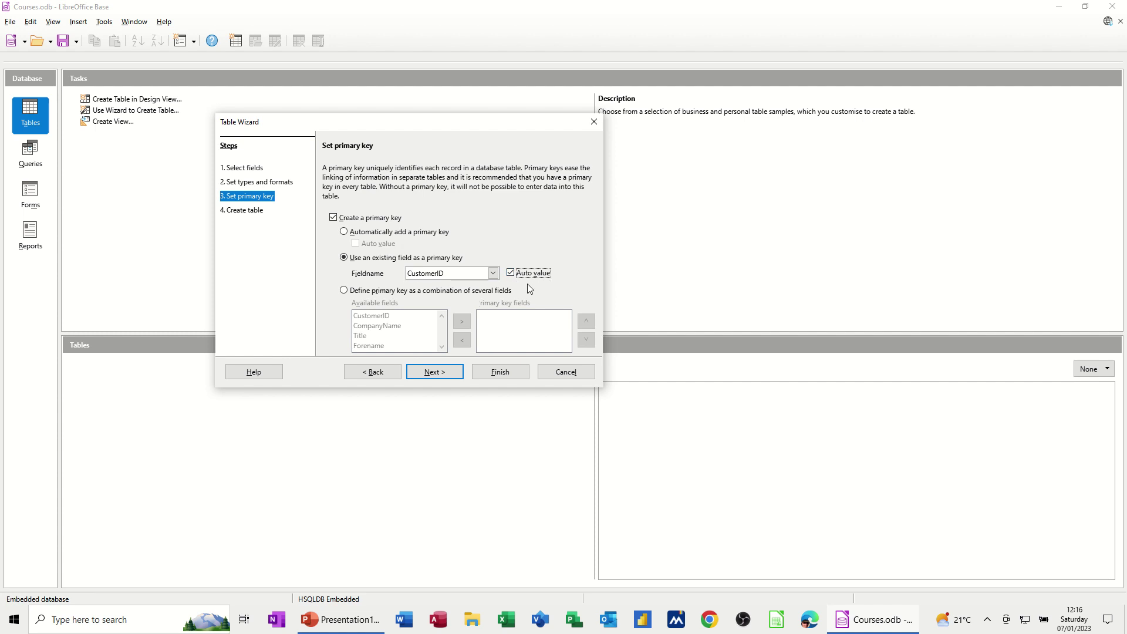
click(434, 373)
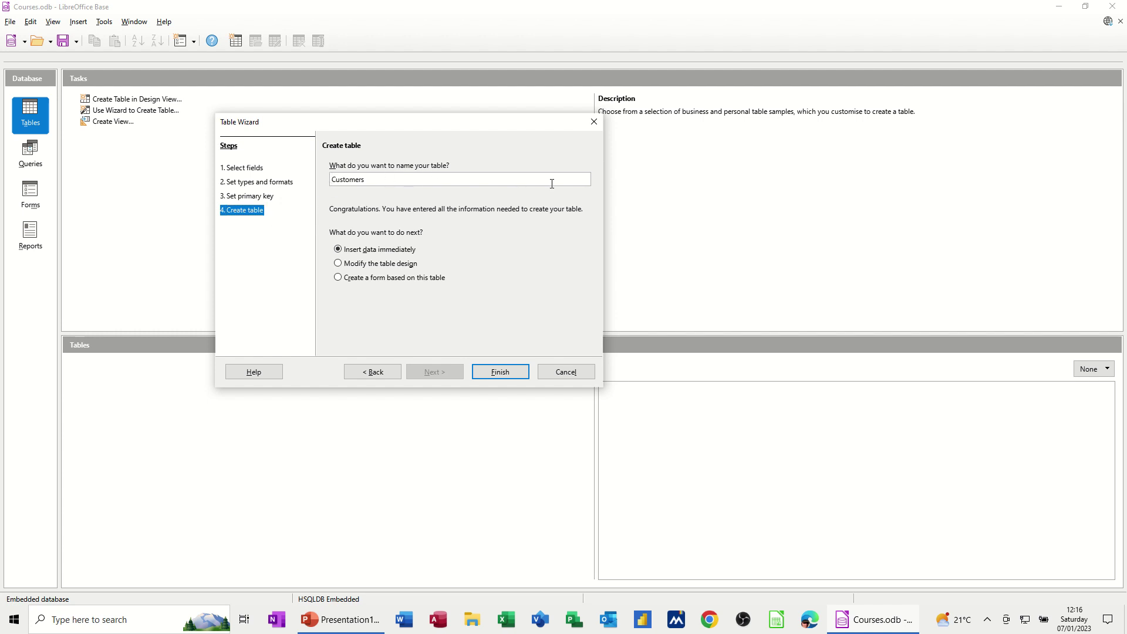
text(Tbl)
- Finish the wizard so TblCustomers opens in Data View for entering records
click(499, 373)
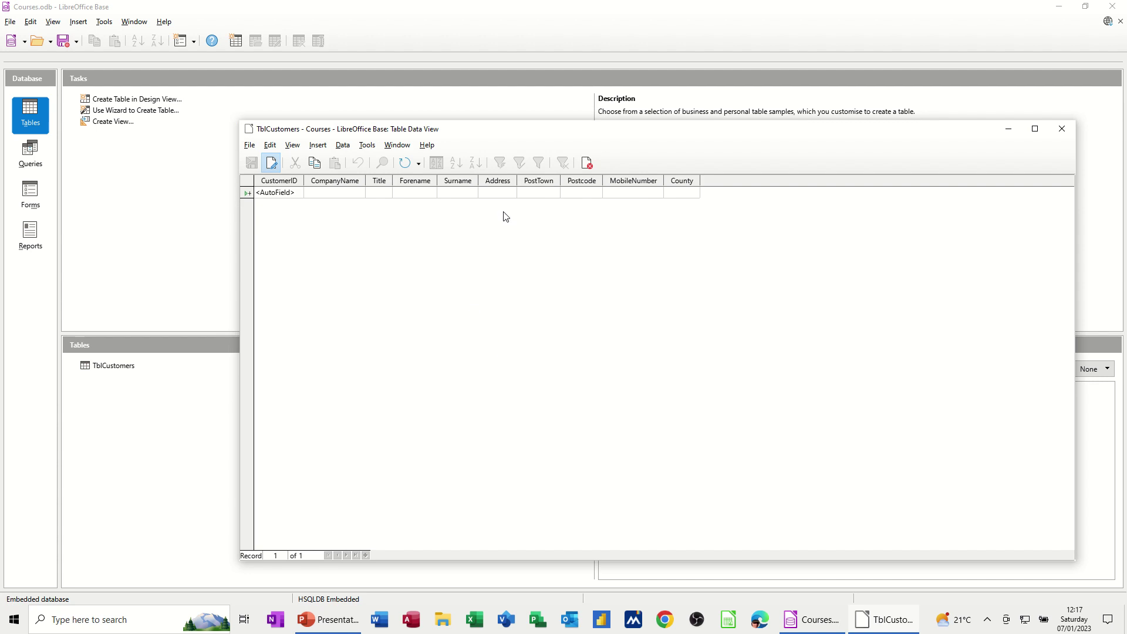
drag(597, 131, 512, 118)
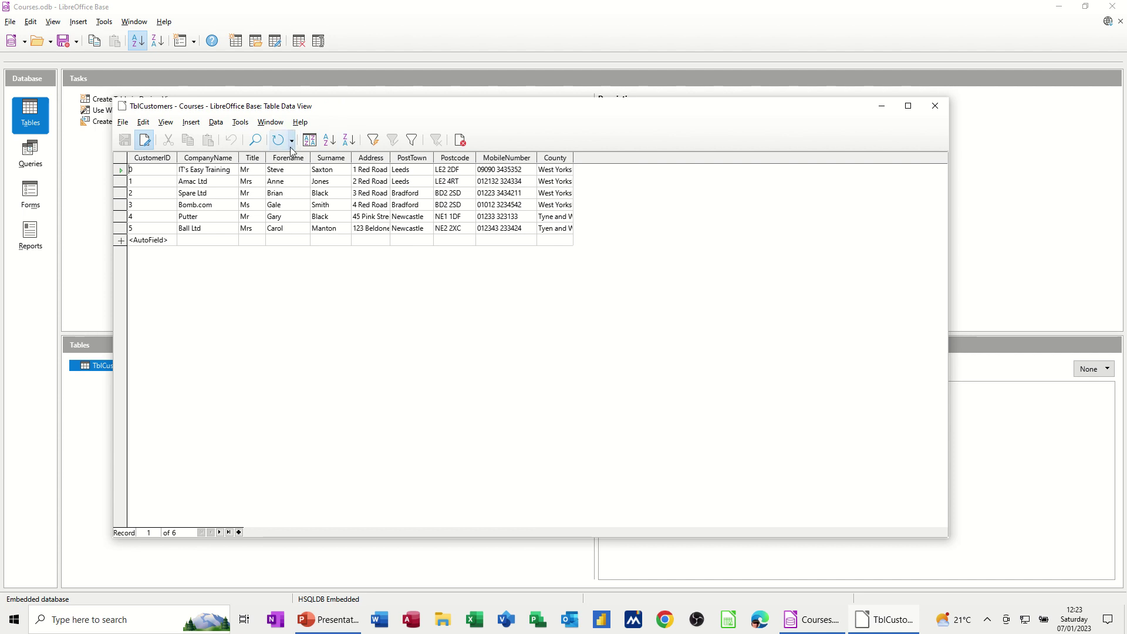
- Try sorting by Surname ascending and descending, then sort by PostTown ascending
click(332, 170)
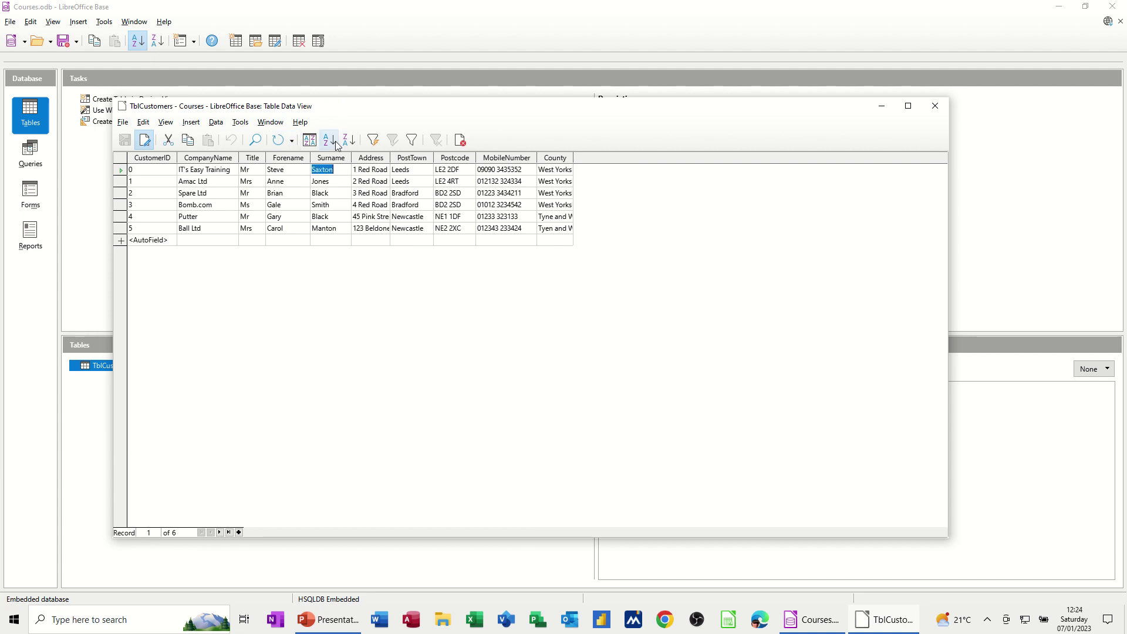
click(332, 142)
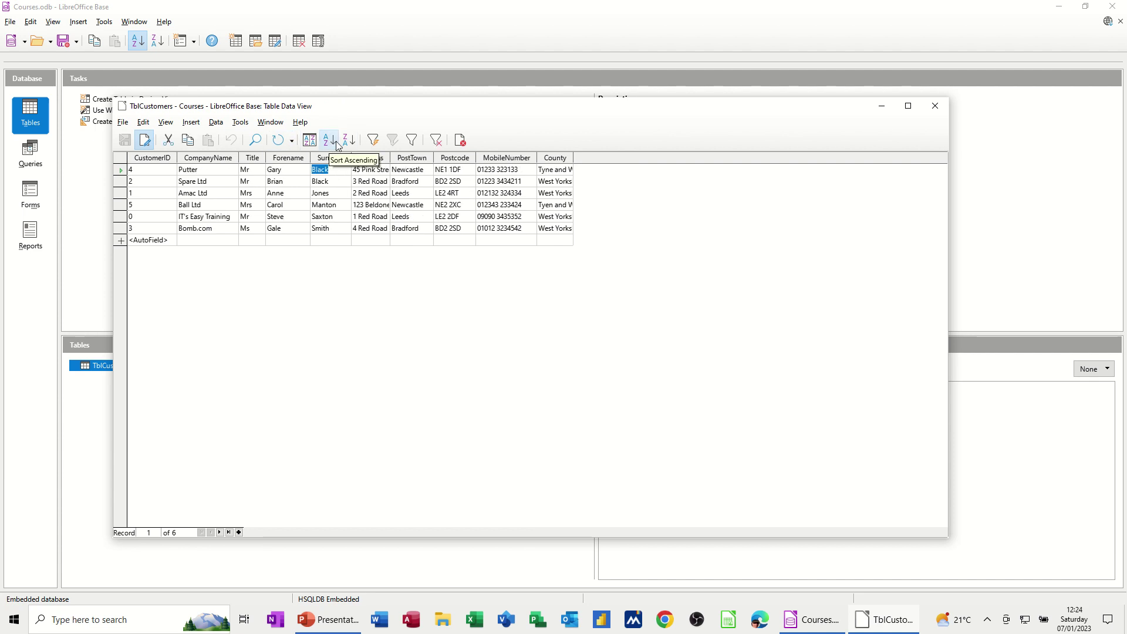
click(346, 141)
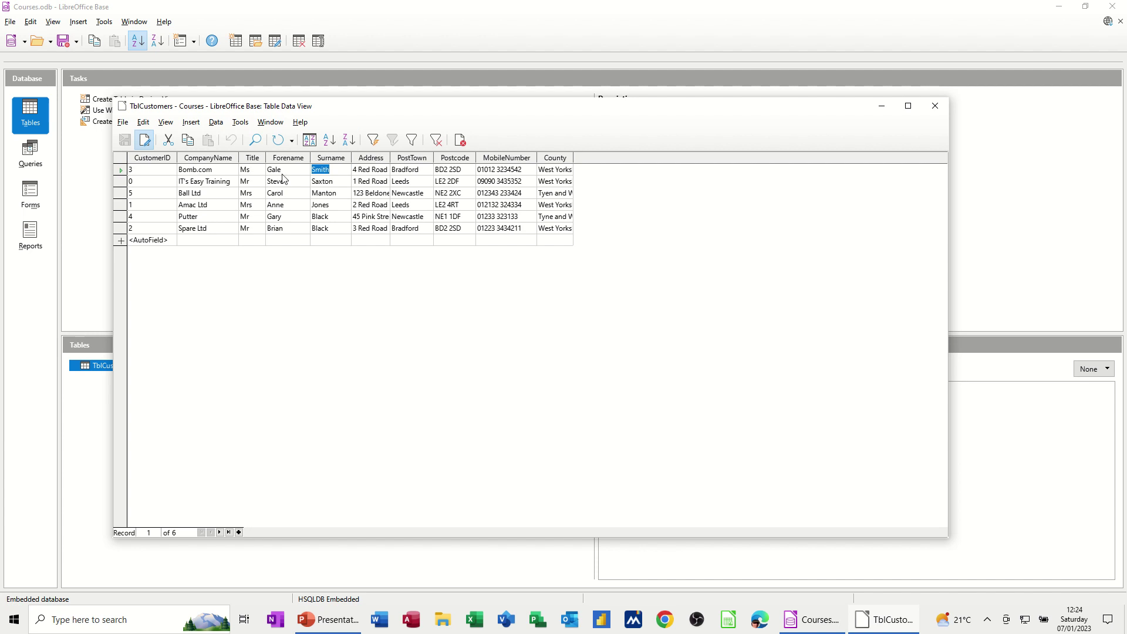
click(411, 170)
click(330, 141)
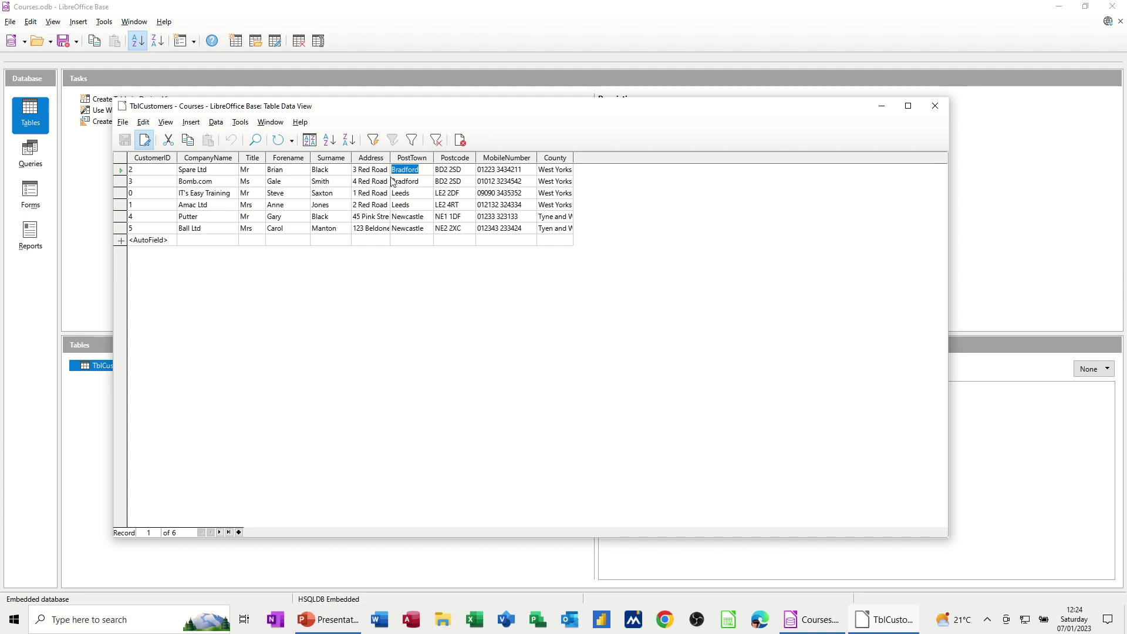
- Apply a standard filter showing only customers with PostTown = Leeds
click(412, 141)
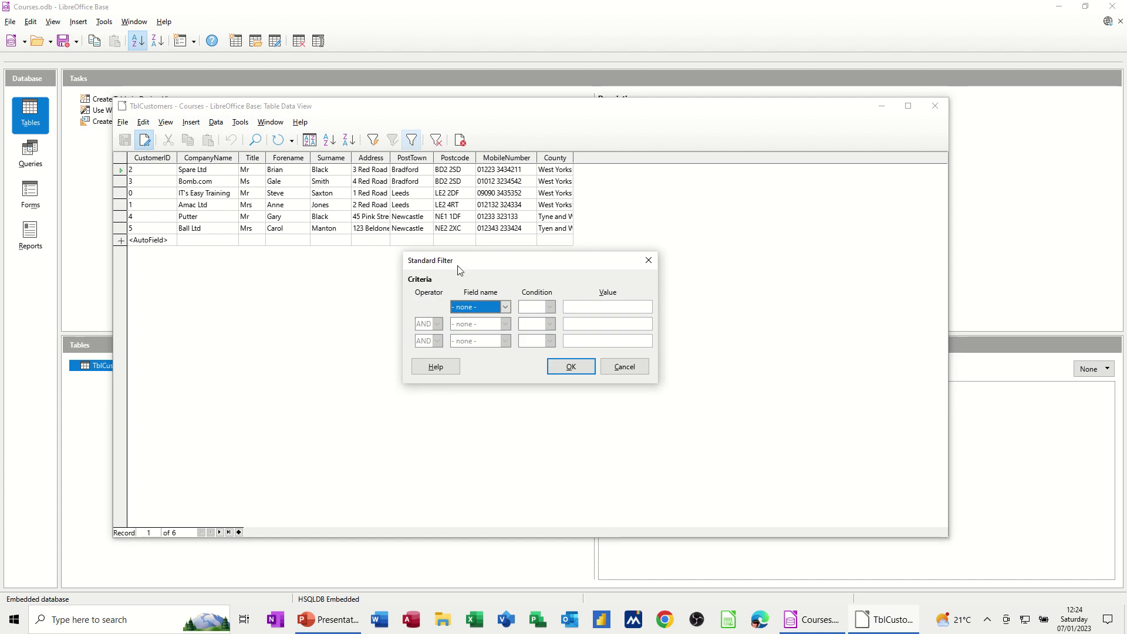
click(505, 308)
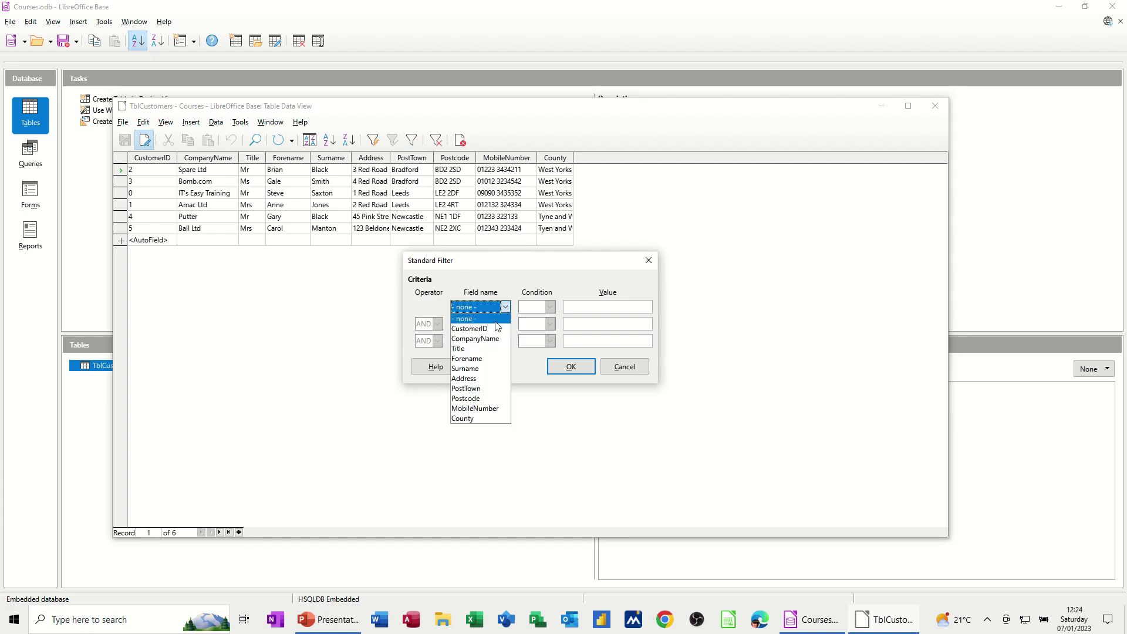
click(489, 390)
click(581, 306)
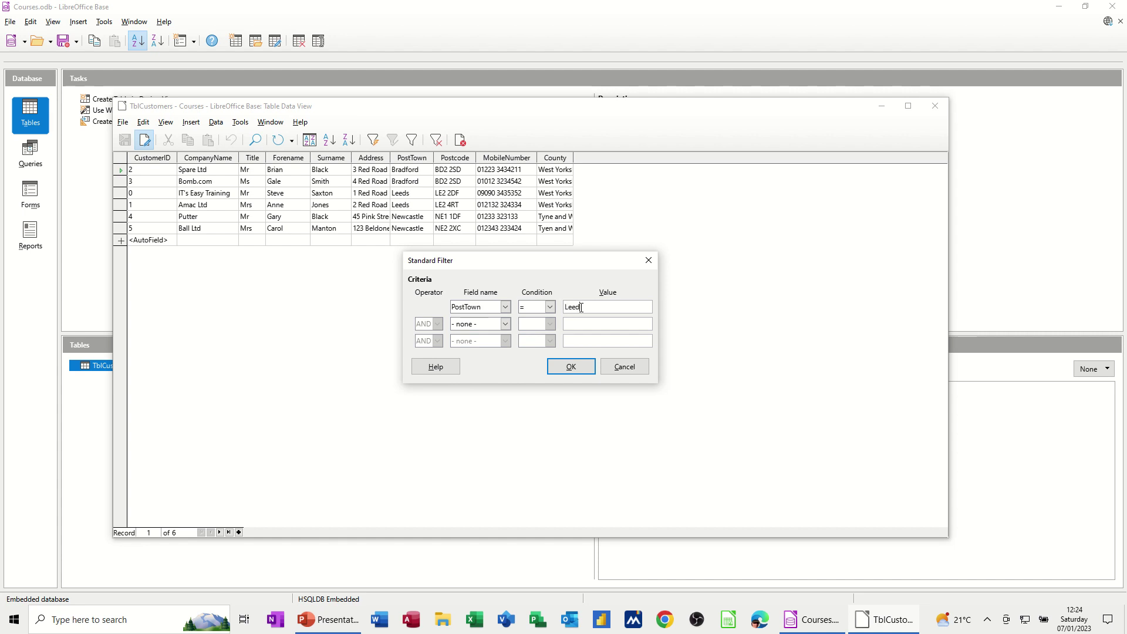
click(569, 367)
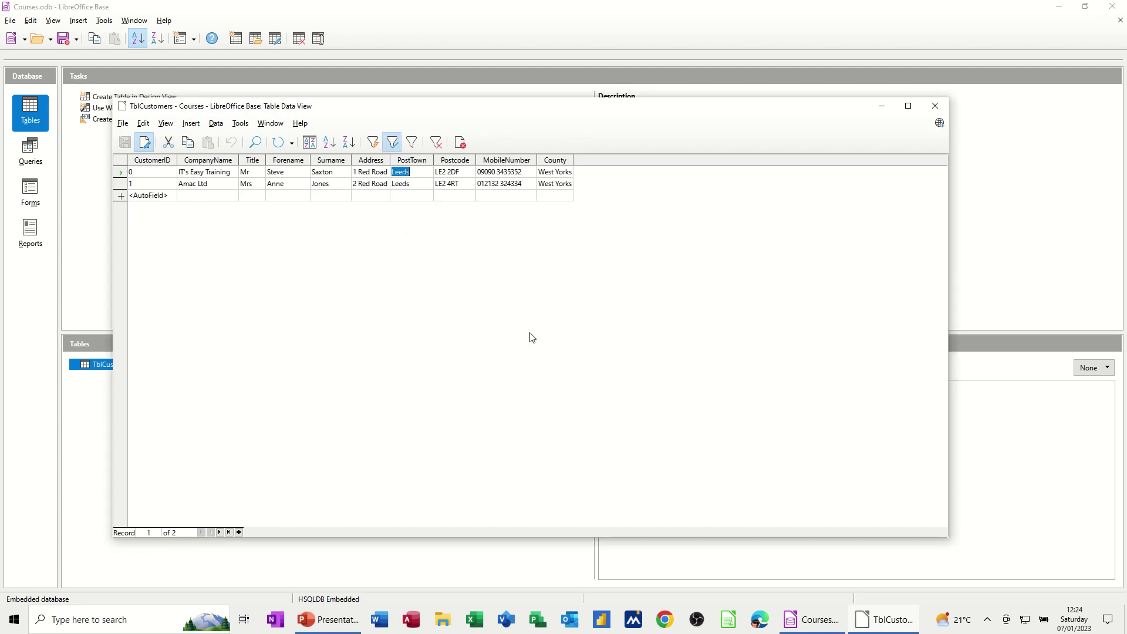
- Reset the filter, close TblCustomers and switch to the Queries section
click(436, 144)
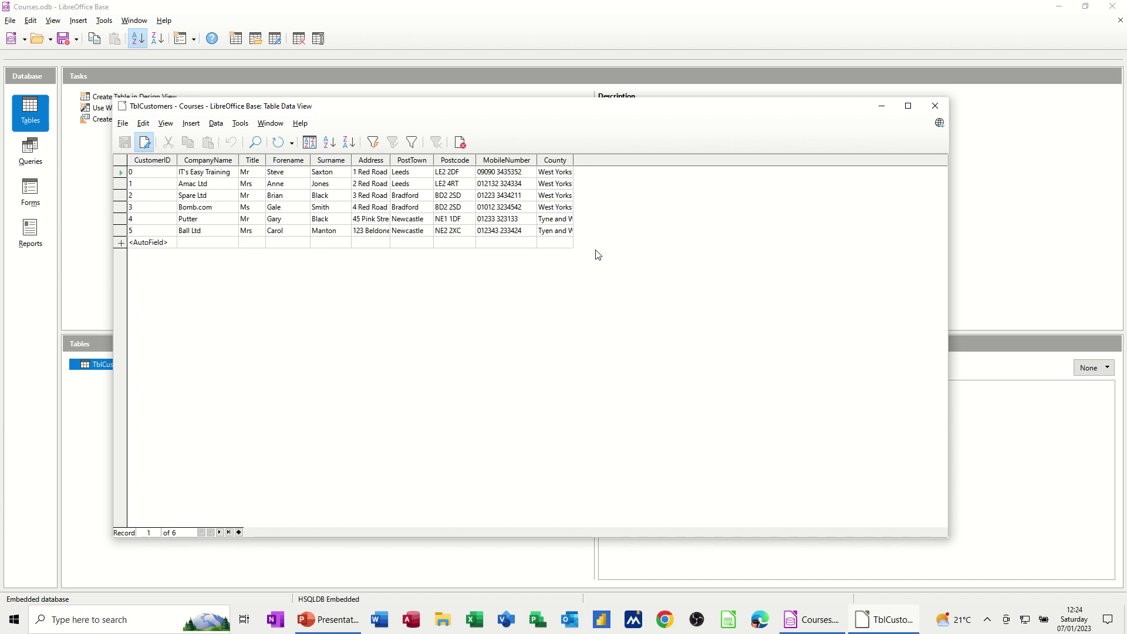
click(933, 105)
click(47, 160)
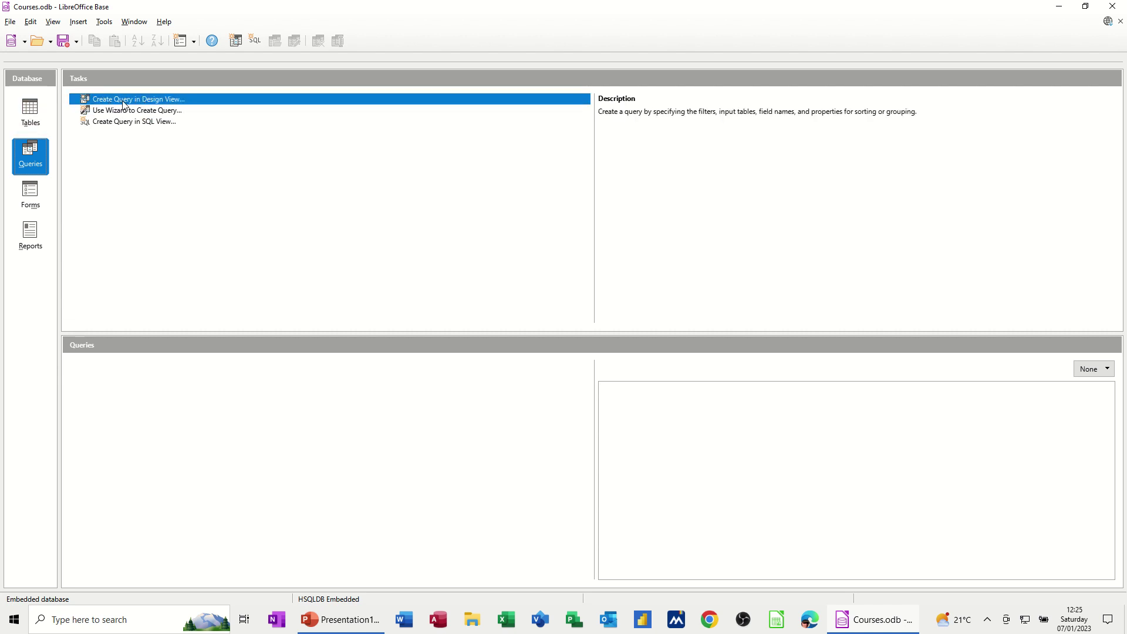
- Start a Design View query and add TblCustomers to it
click(128, 102)
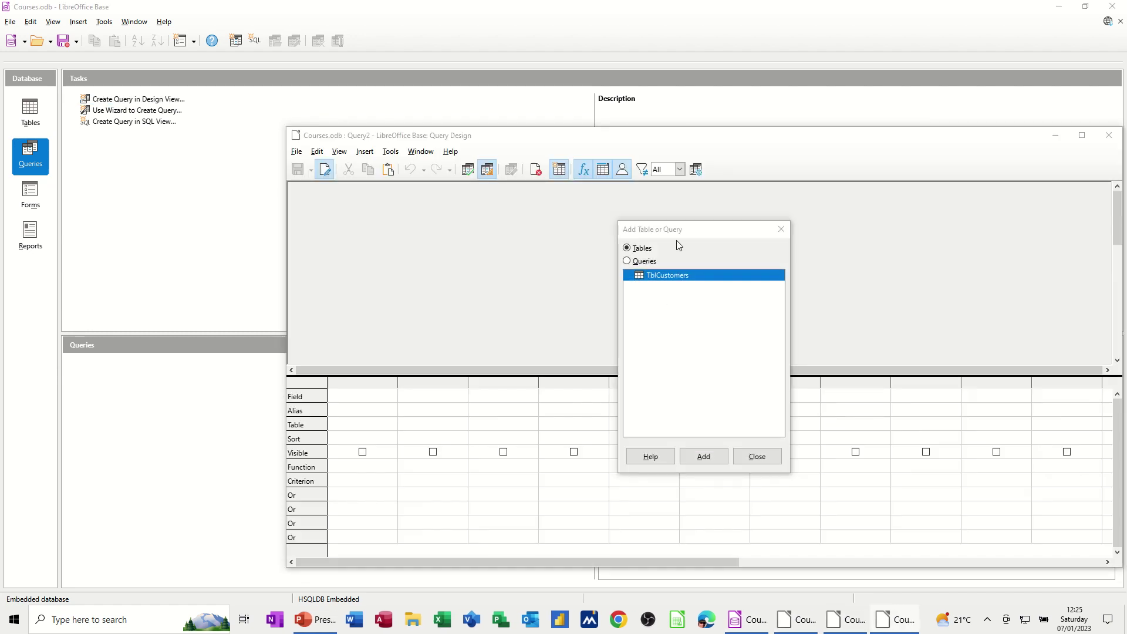
drag(648, 140, 526, 135)
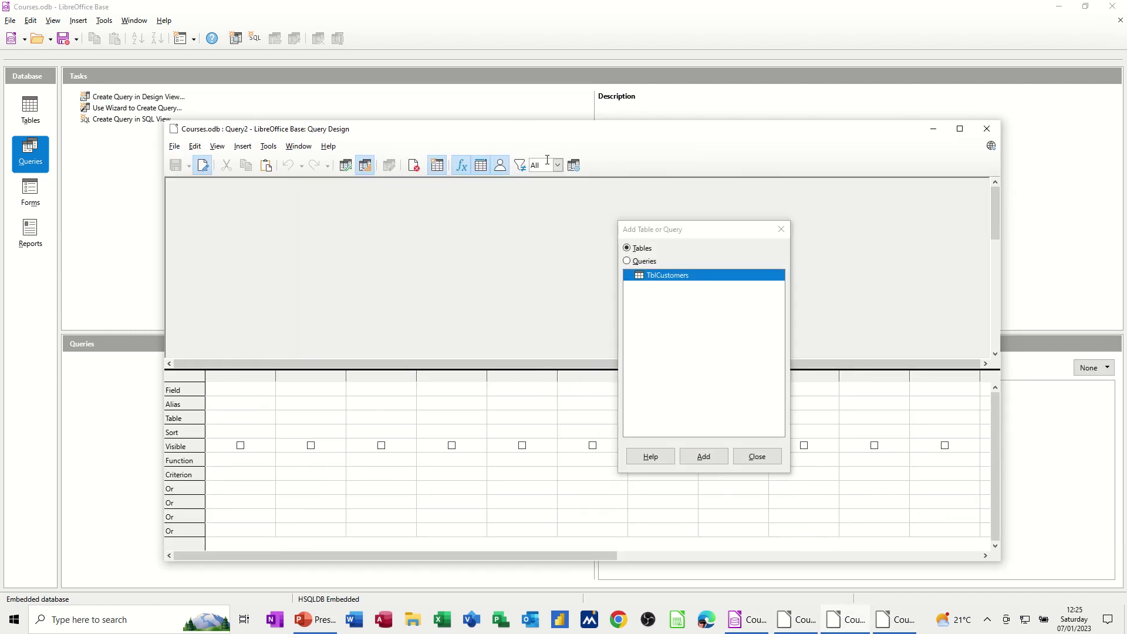
drag(673, 233, 614, 202)
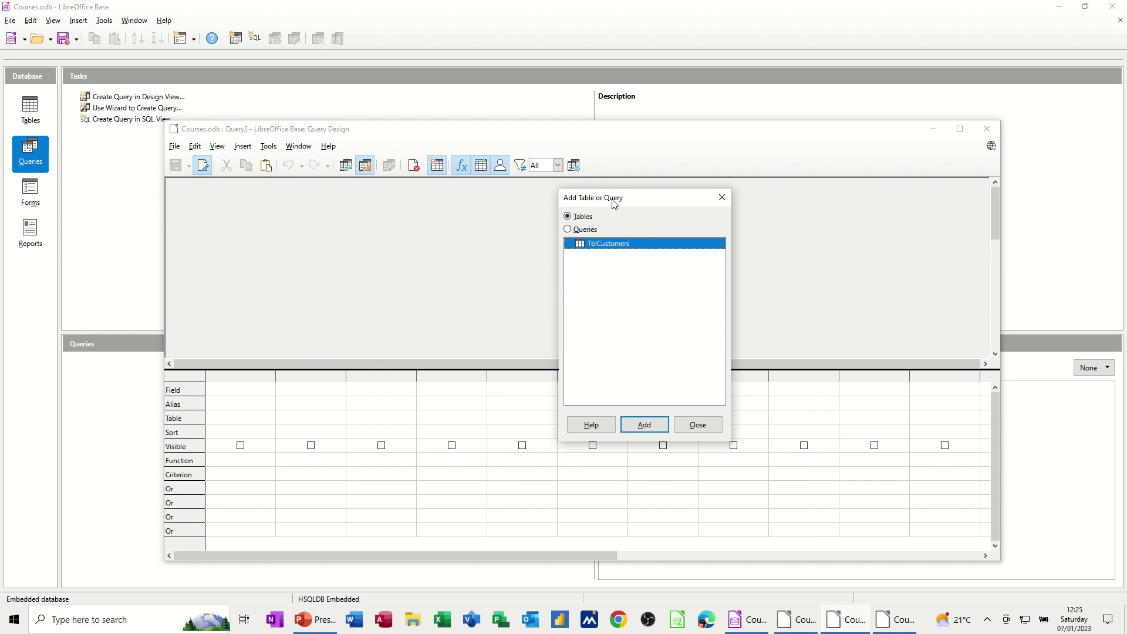
click(653, 431)
- Enlarge the TblCustomers field box and add all ten fields, CustomerID to County, to the grid
click(696, 424)
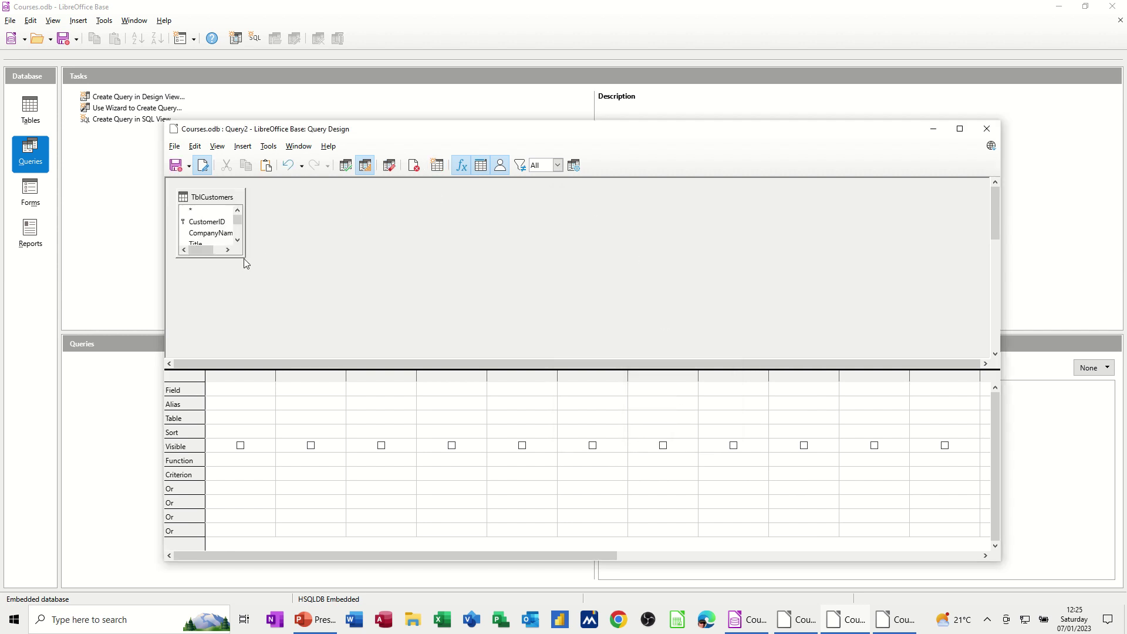
drag(245, 257, 315, 352)
drag(246, 276, 274, 284)
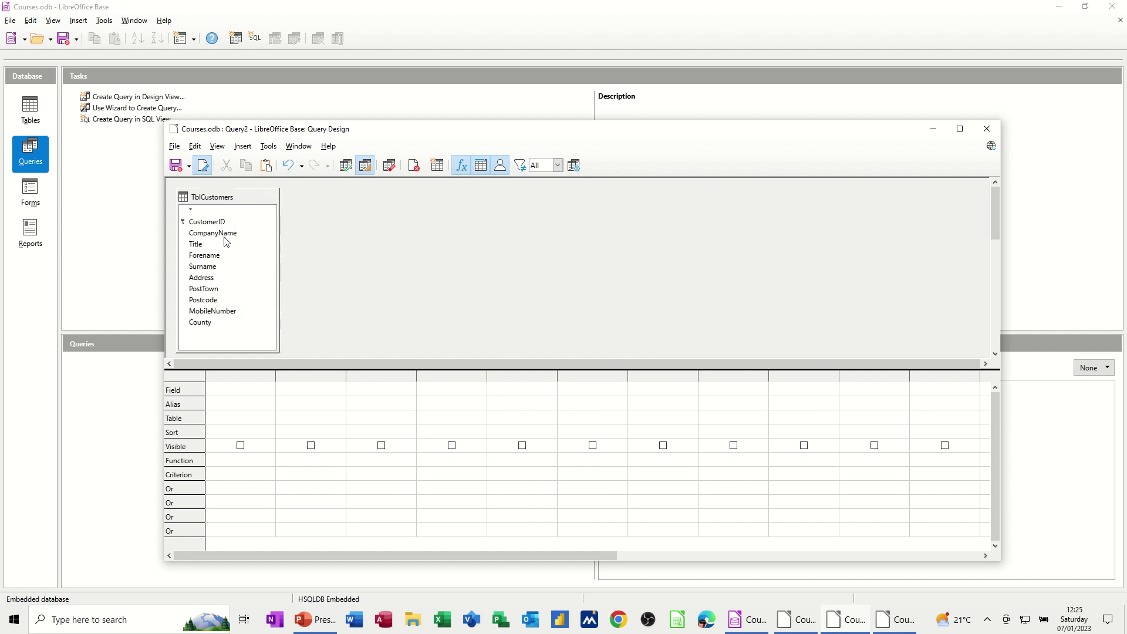
double_click(206, 224)
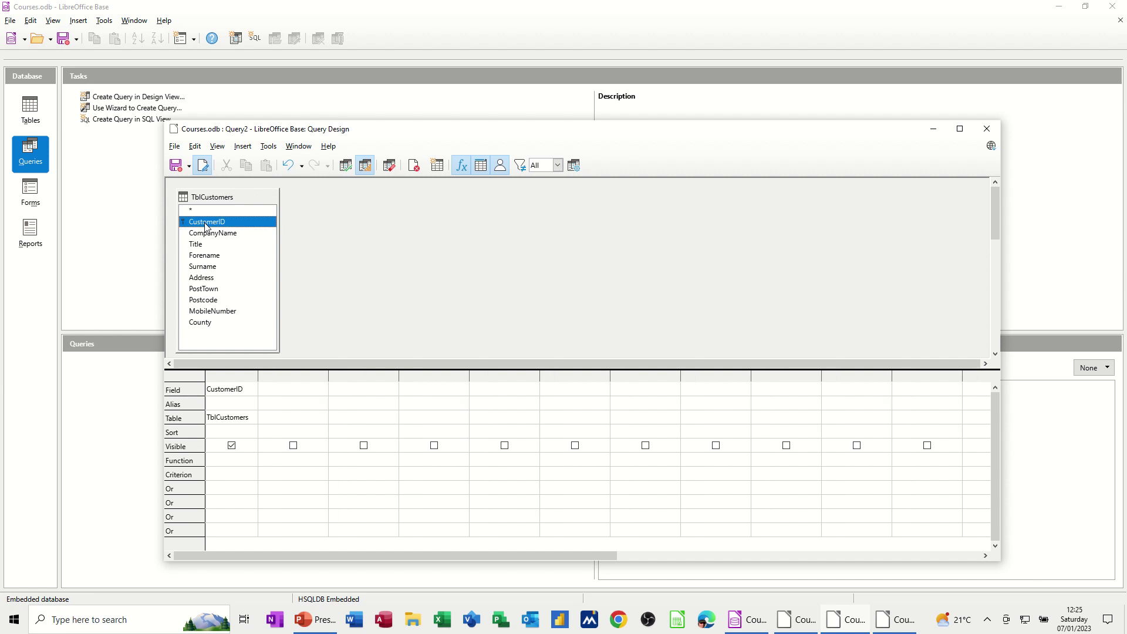
double_click(215, 234)
double_click(214, 244)
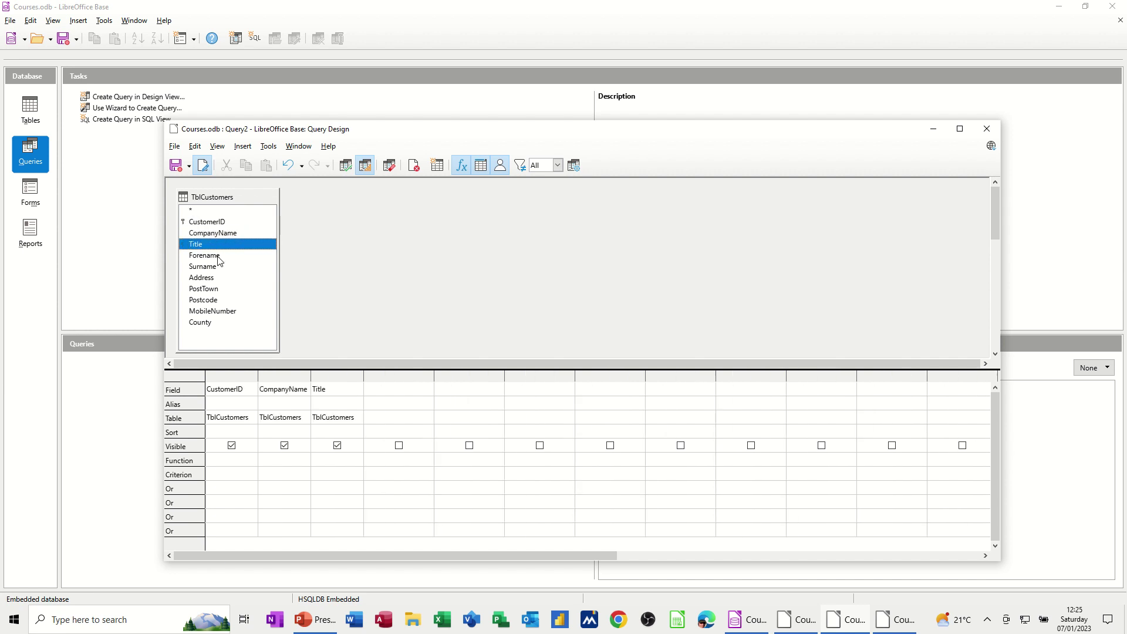
double_click(216, 256)
double_click(215, 267)
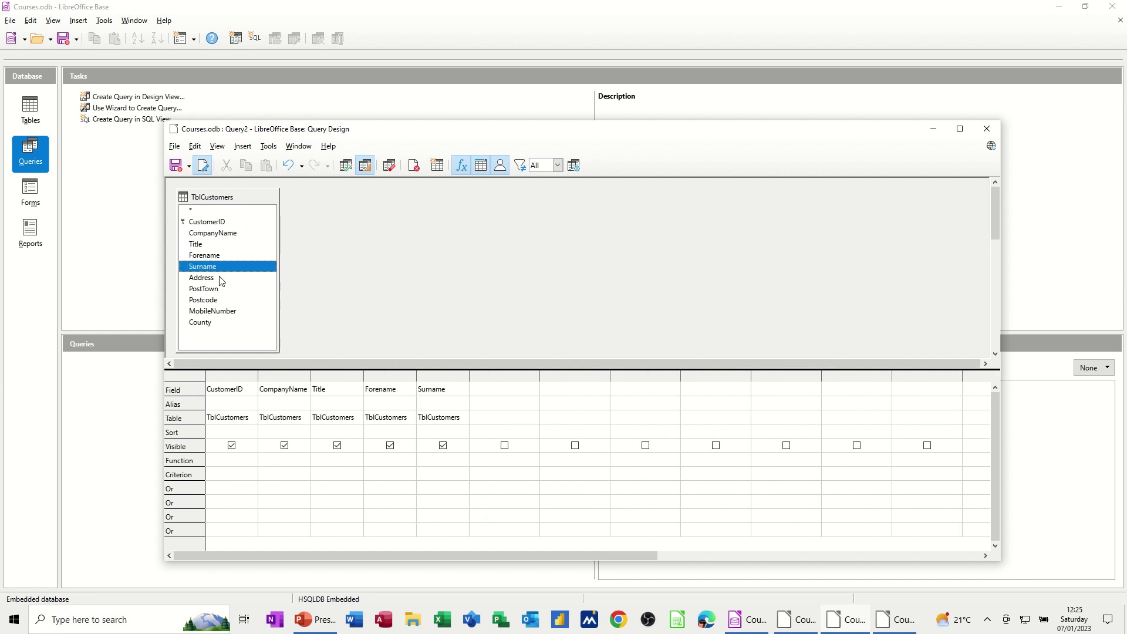
double_click(222, 279)
double_click(222, 289)
double_click(223, 300)
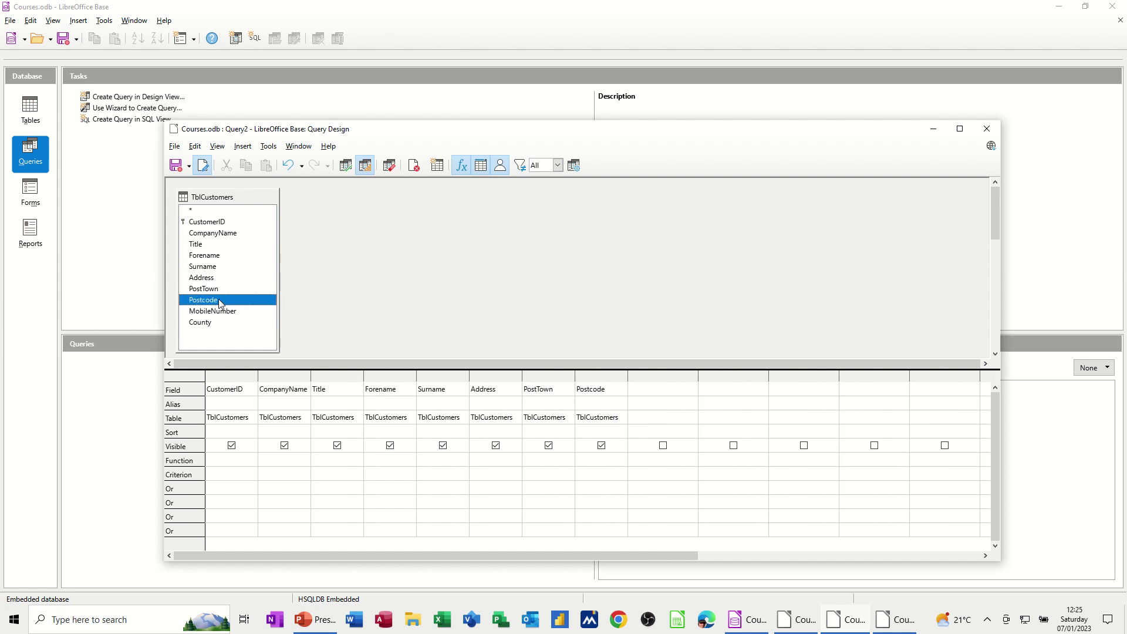
double_click(226, 311)
double_click(217, 322)
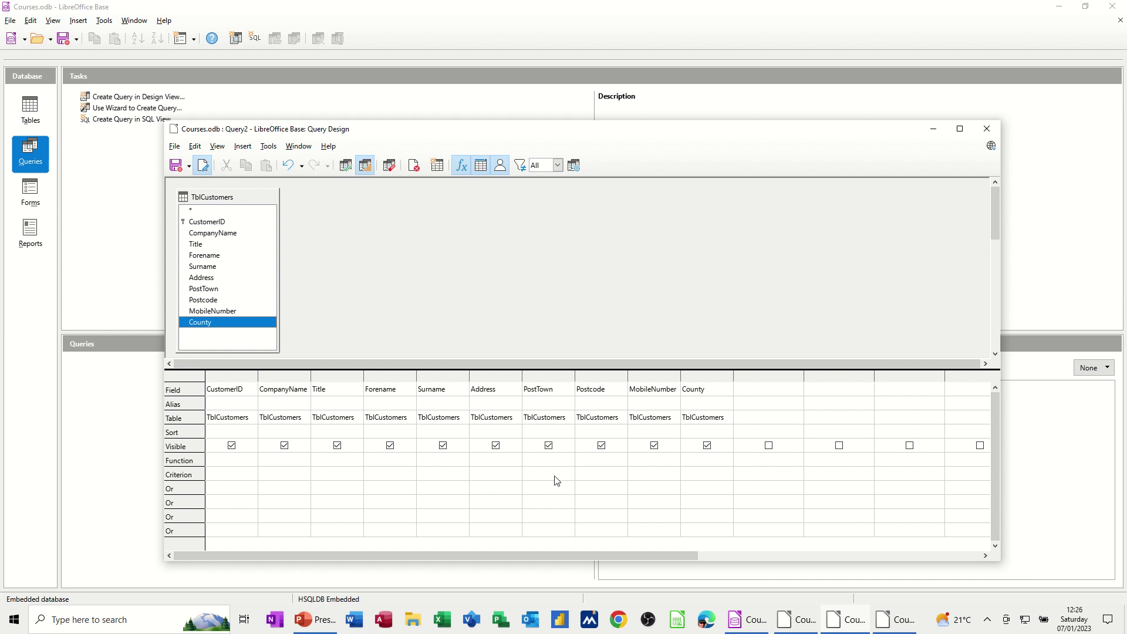
- Filter PostTown on 'Leeds' and run the query to list the two Leeds customers
click(539, 472)
click(561, 494)
click(350, 169)
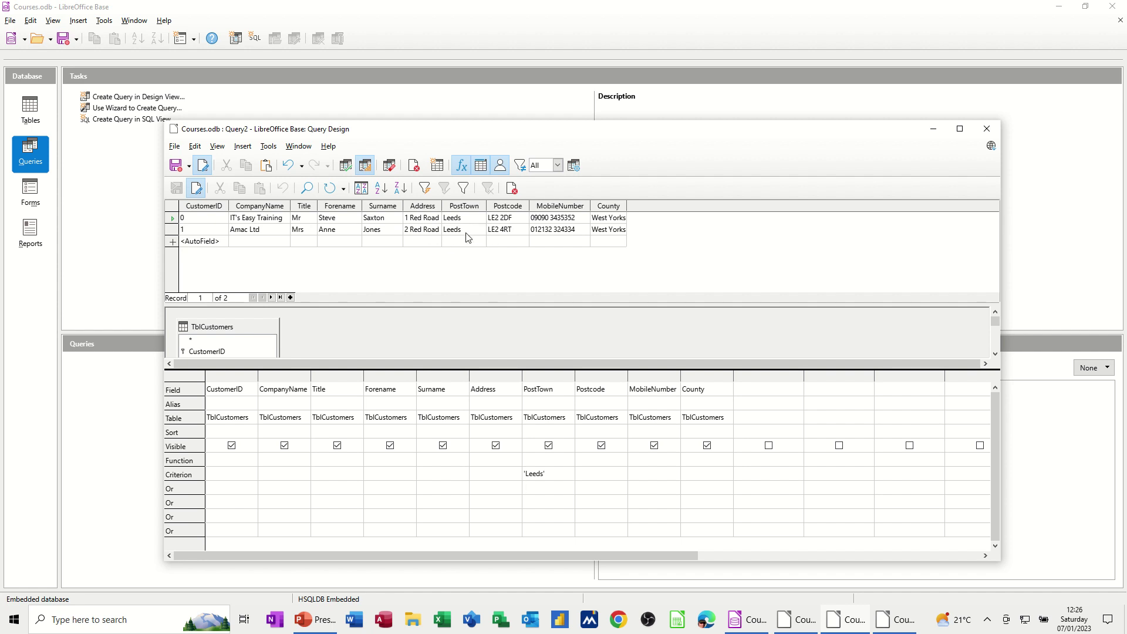
- Save the query as QryLeeds in place of the default name Query1
click(175, 166)
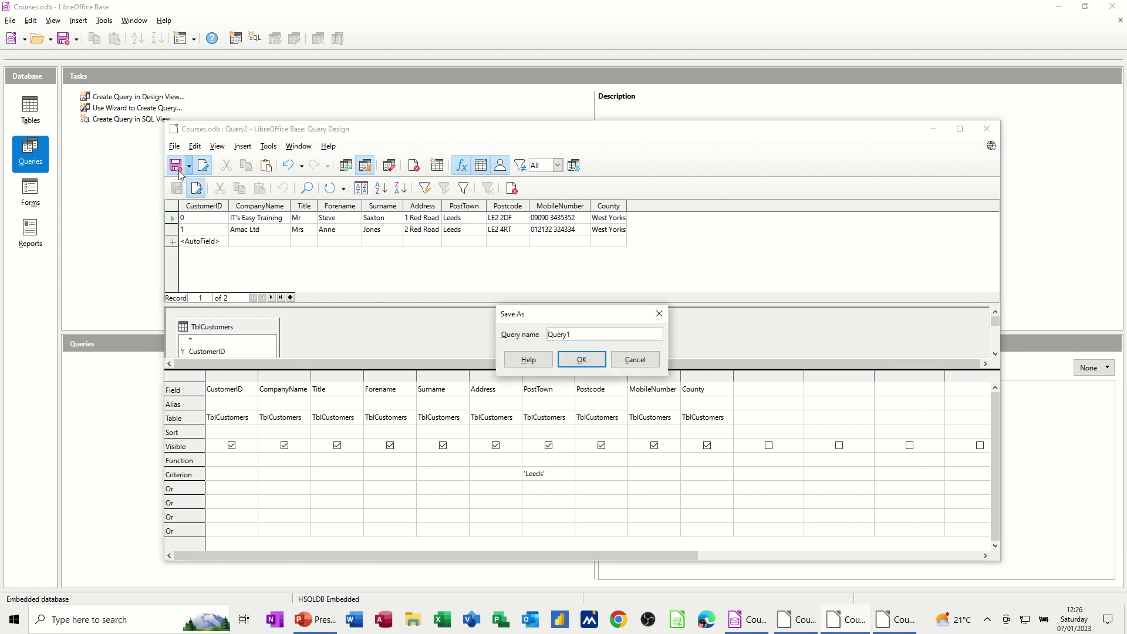
drag(592, 338, 544, 335)
text(Q)
click(574, 359)
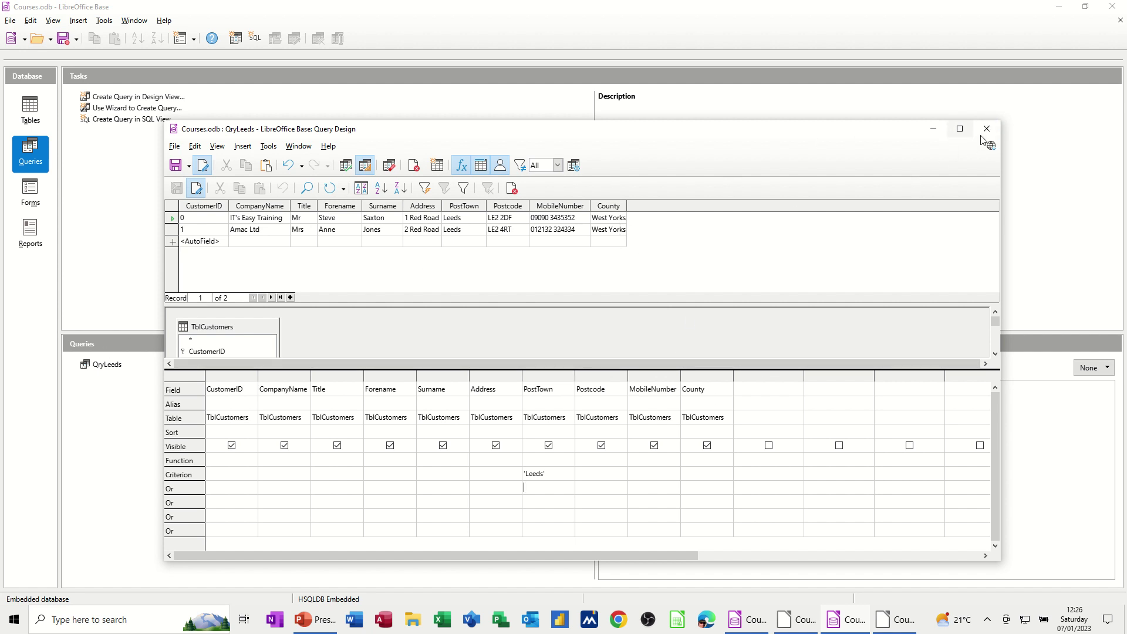
- Close the query design and open the TblCustomers table data in full view
click(986, 131)
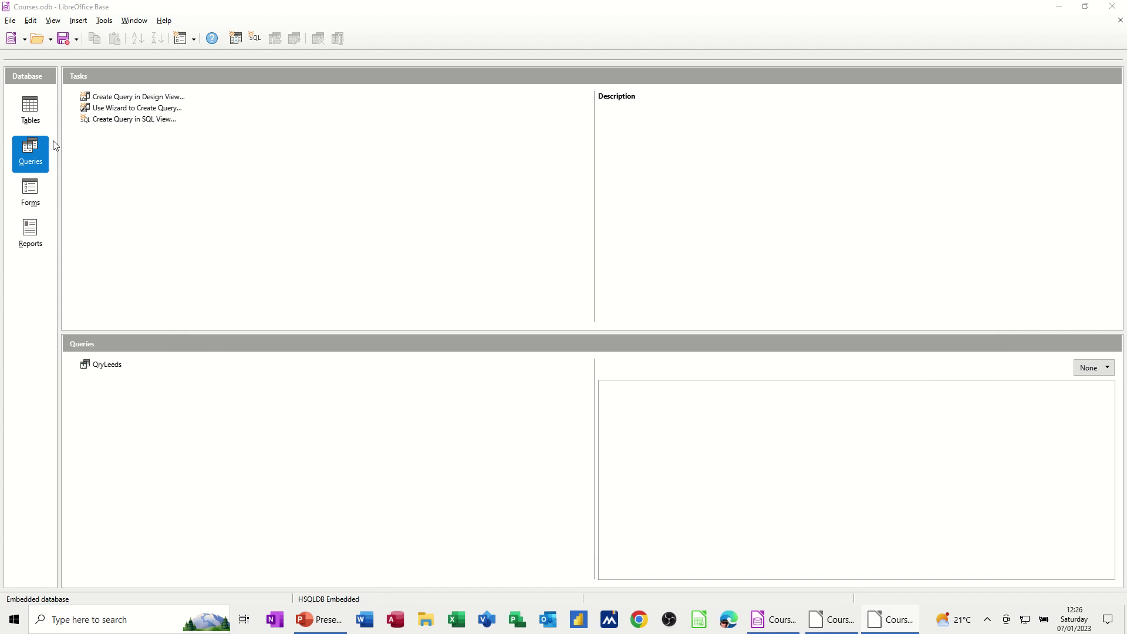
click(32, 110)
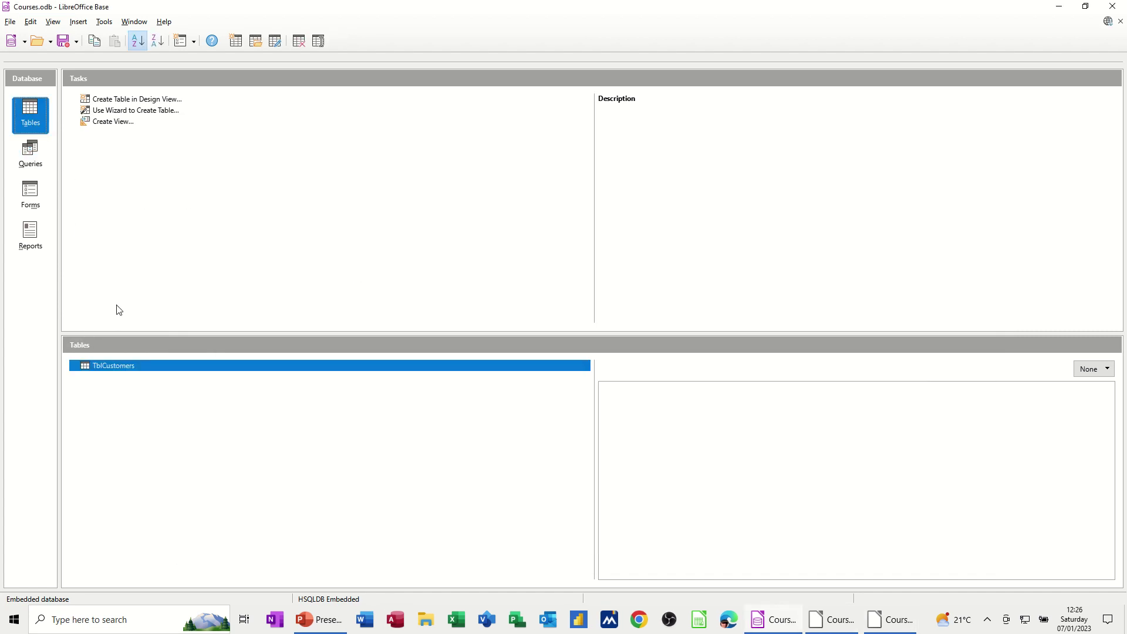
double_click(113, 366)
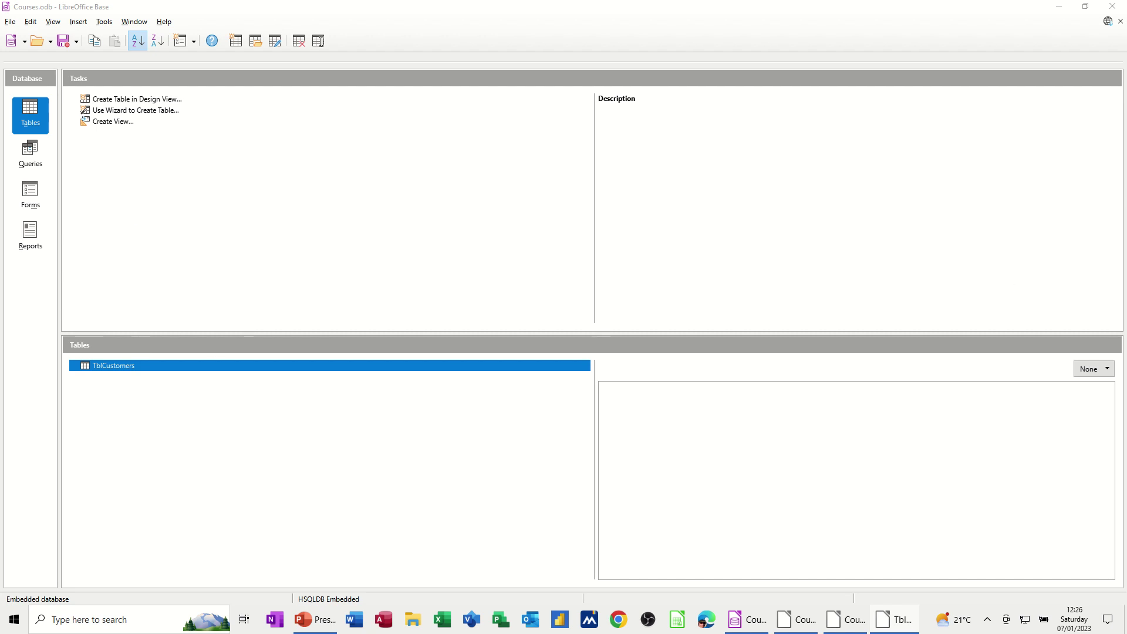
drag(1077, 108, 446, 120)
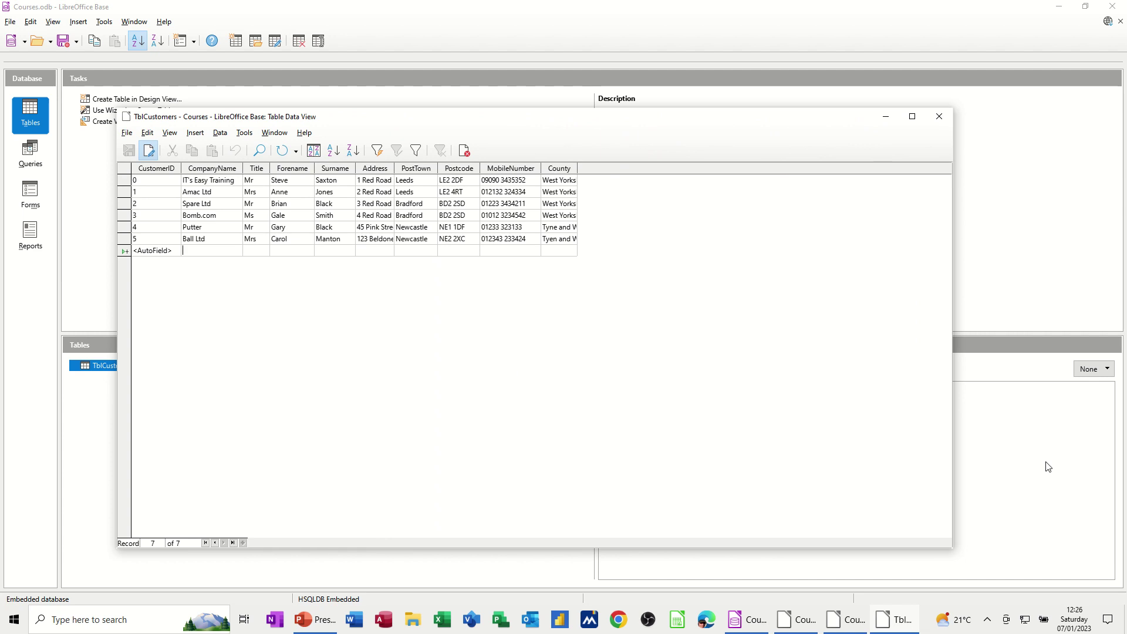
- Enter a new Arrow Ltd row with its Leeds, West Yorkshire details, stored as CustomerID 6
text(Arrow Ltd)
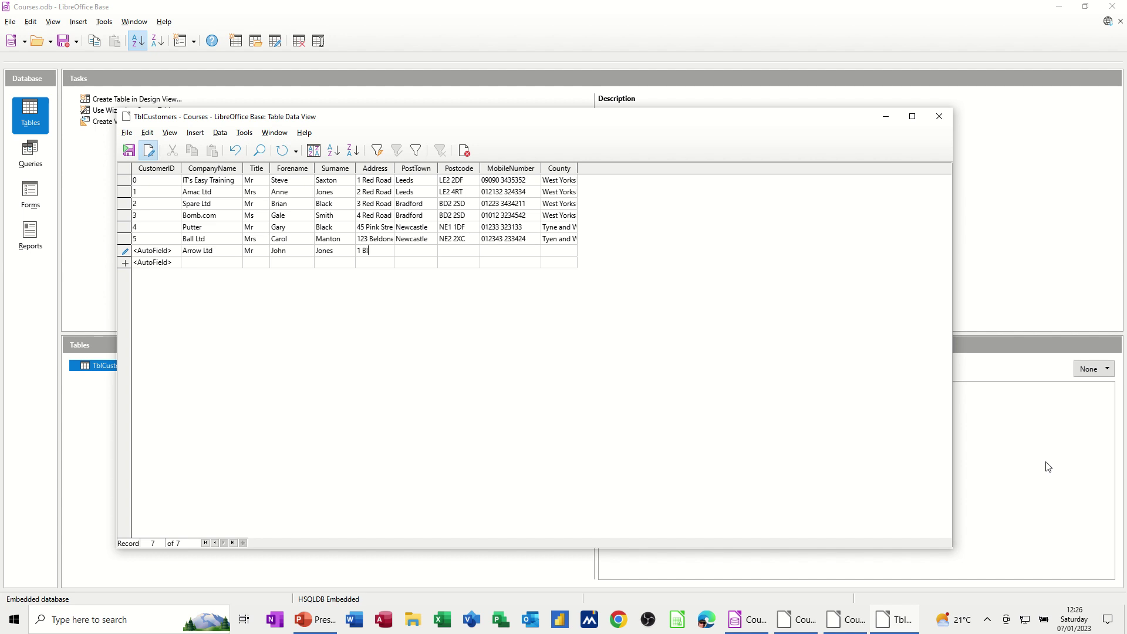
text(reet)
key(Tab)
text(45345)
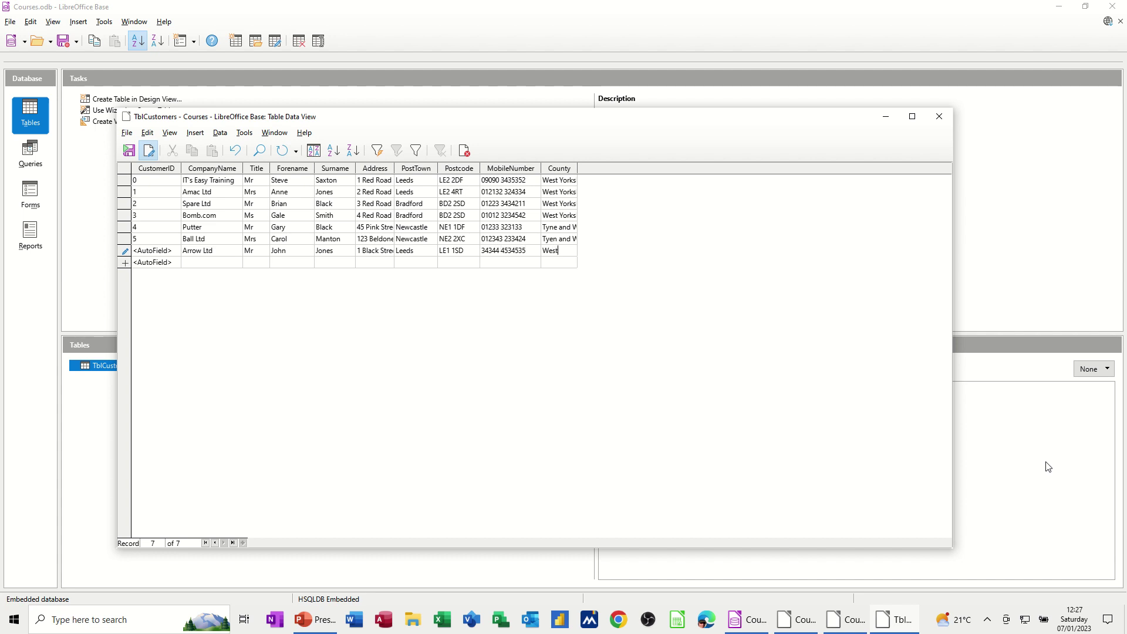
text(West Yorkshire)
click(419, 264)
- Close TblCustomers and rerun QryLeeds, confirming three Leeds customers including Arrow Ltd
click(939, 118)
click(37, 163)
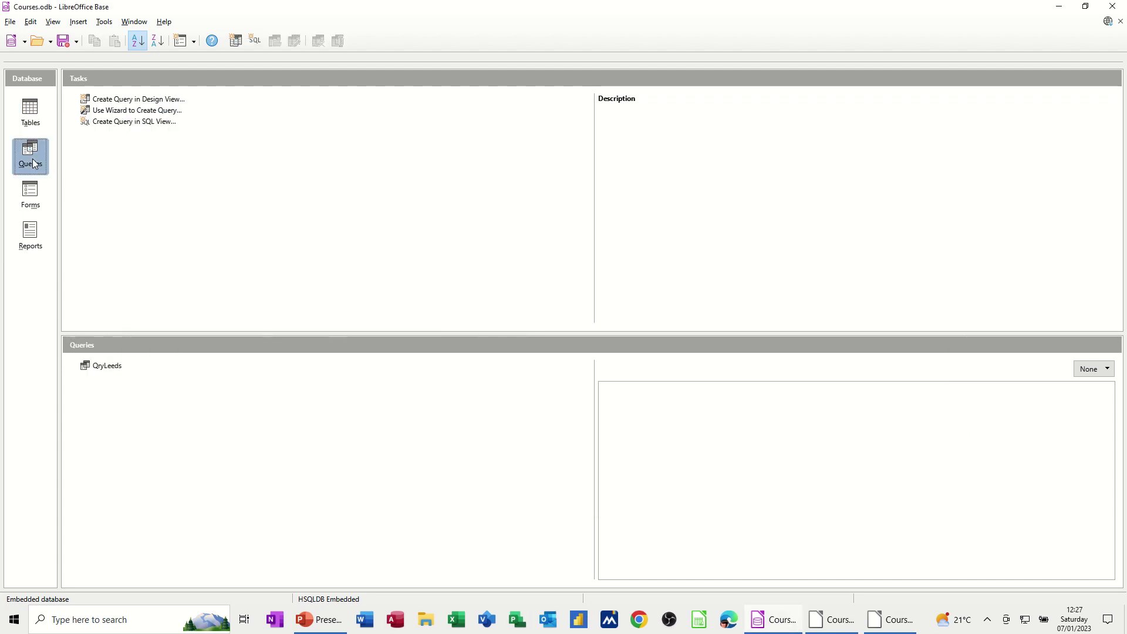
double_click(112, 368)
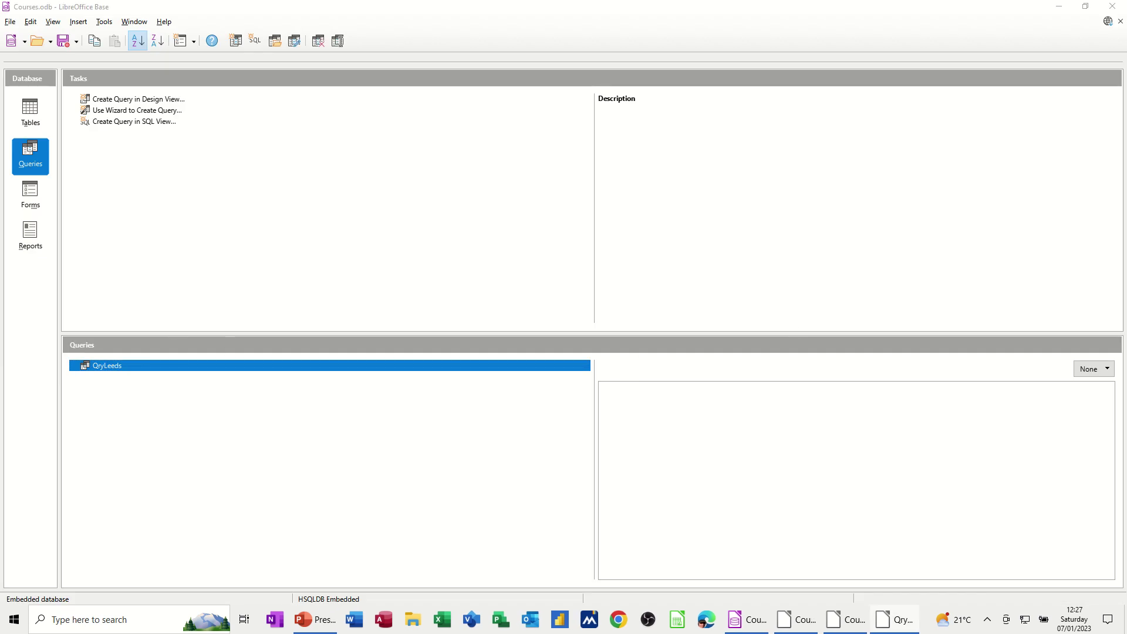
drag(759, 106, 403, 106)
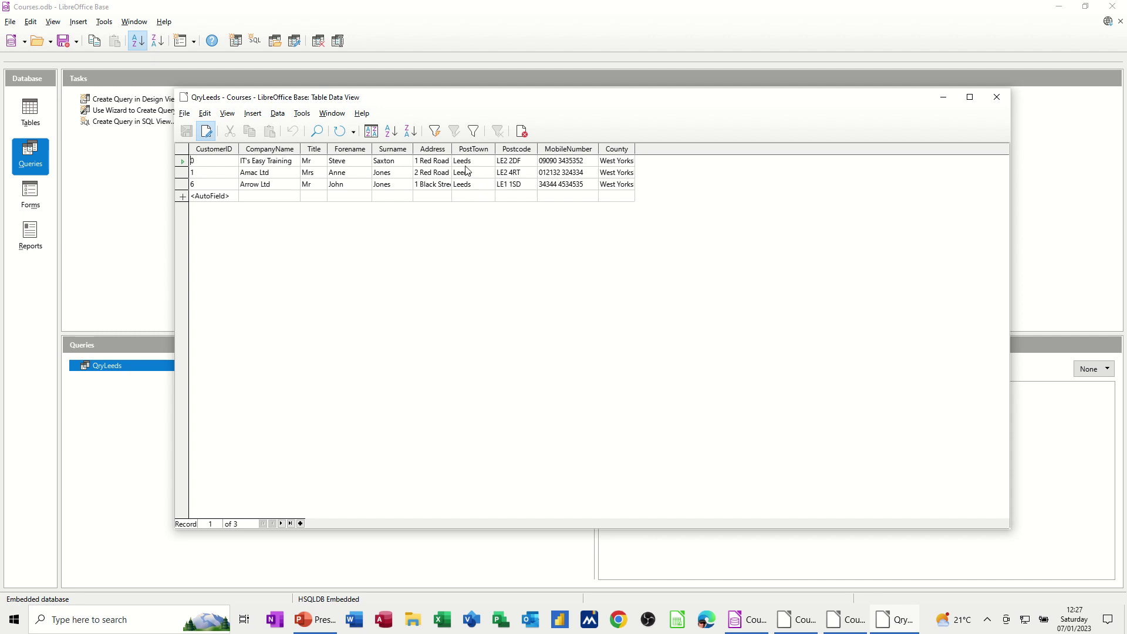
click(998, 97)
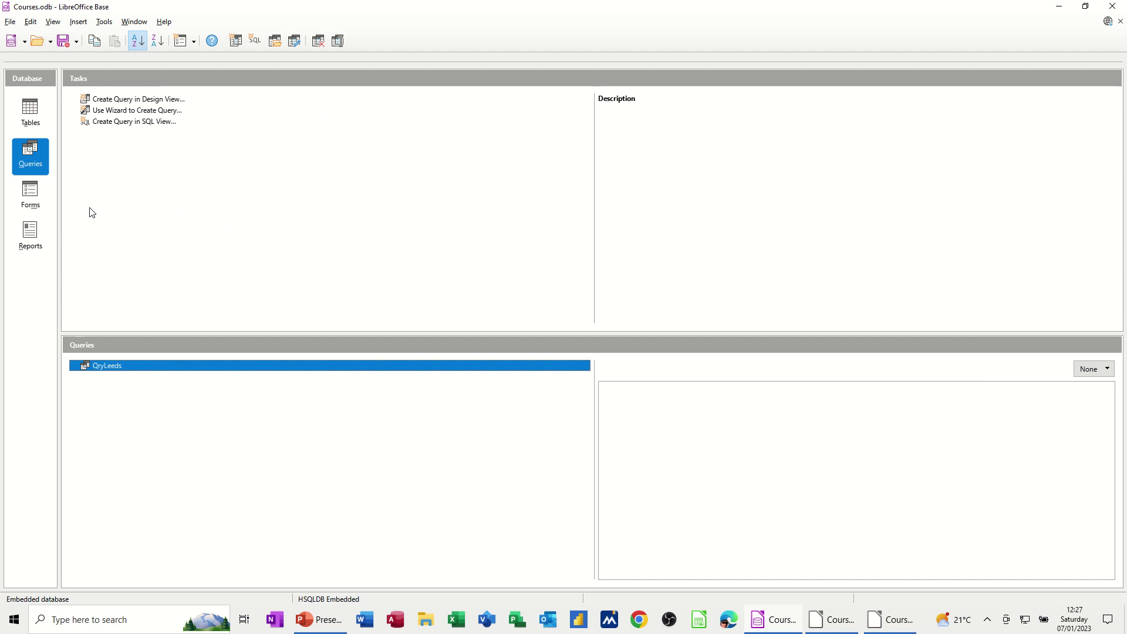
- Start the Form Wizard on Table:TblCustomers, add all its fields, and move to the sub-form step
click(34, 199)
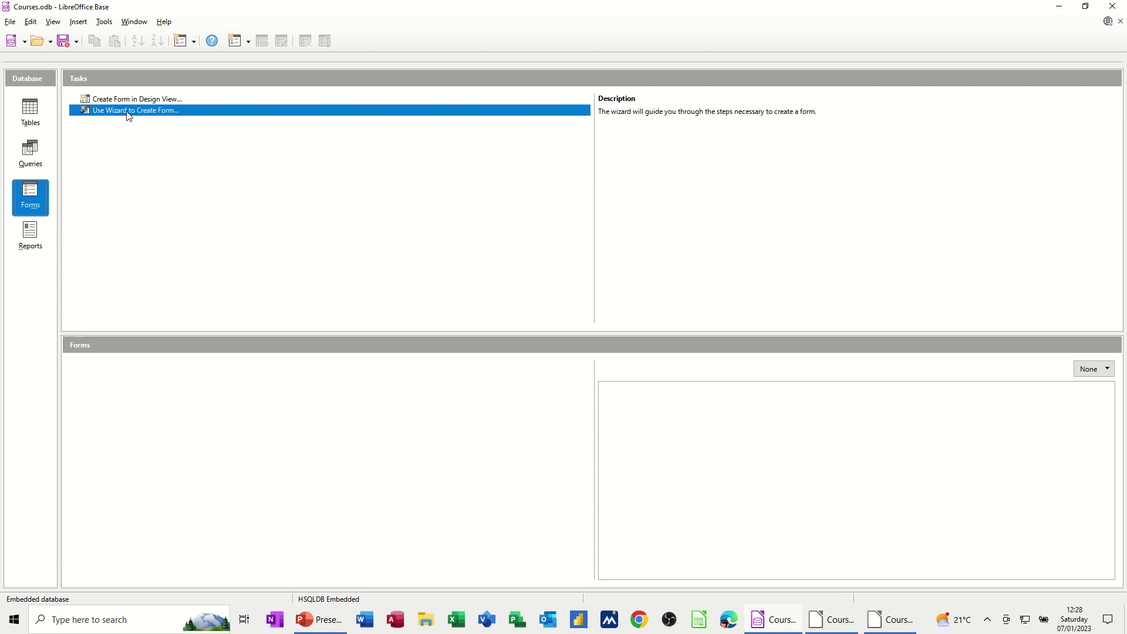
click(127, 115)
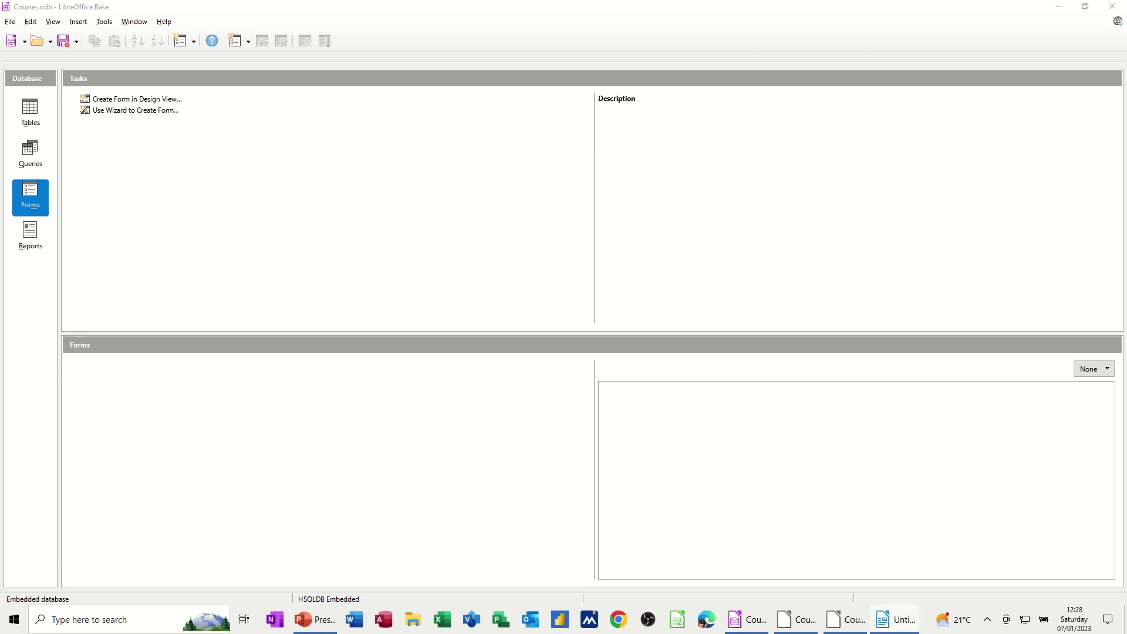
drag(780, 182, 431, 151)
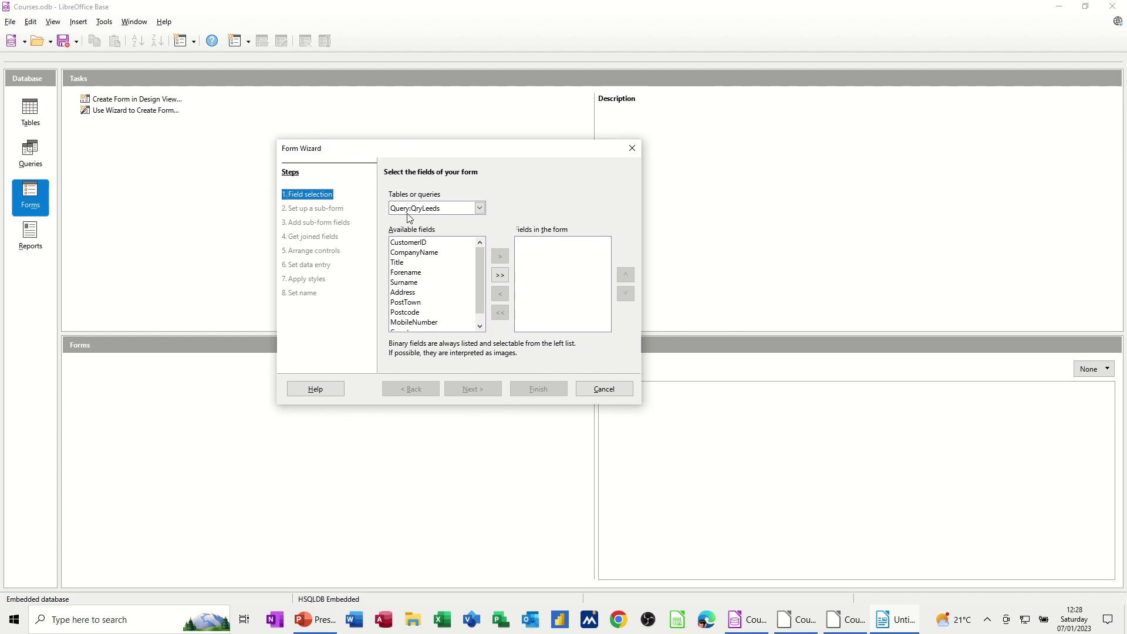
click(479, 208)
click(449, 230)
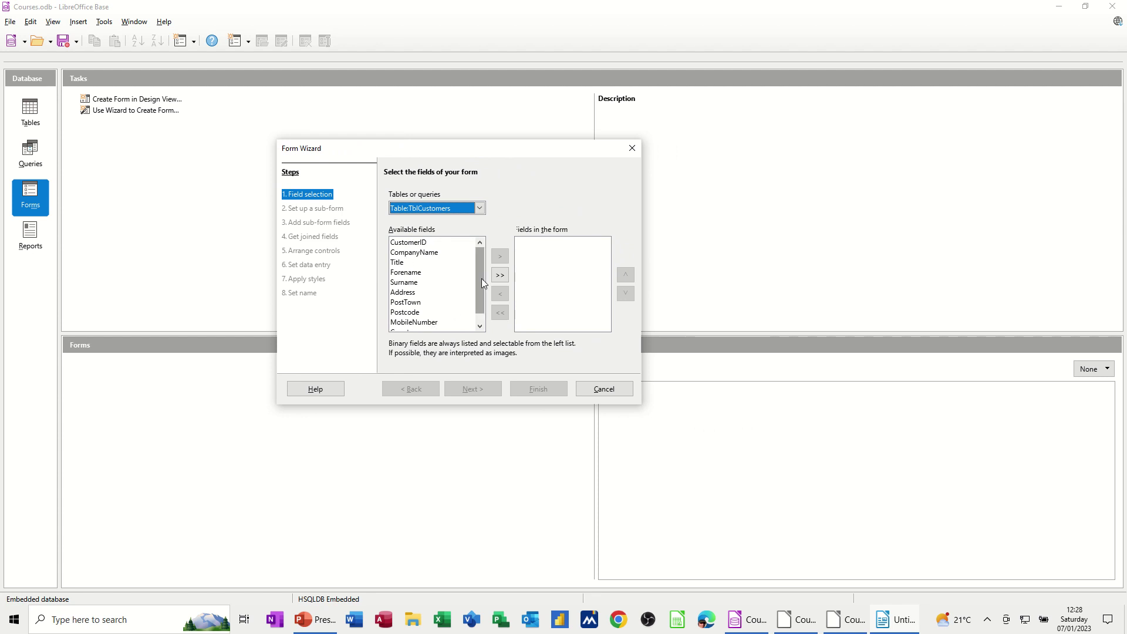
click(500, 276)
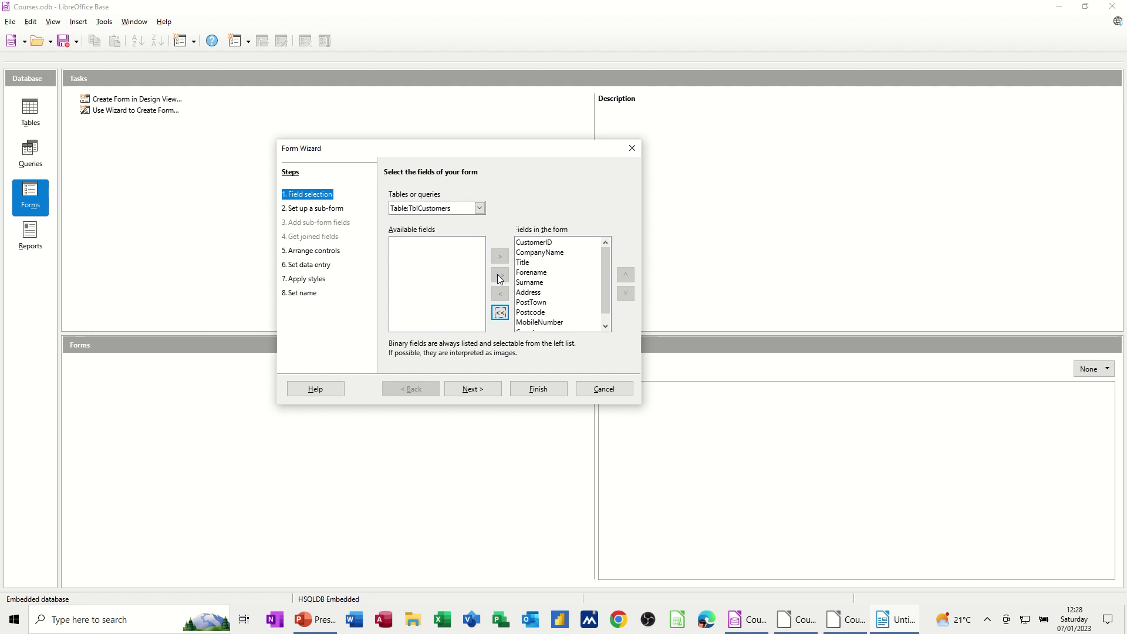
click(477, 390)
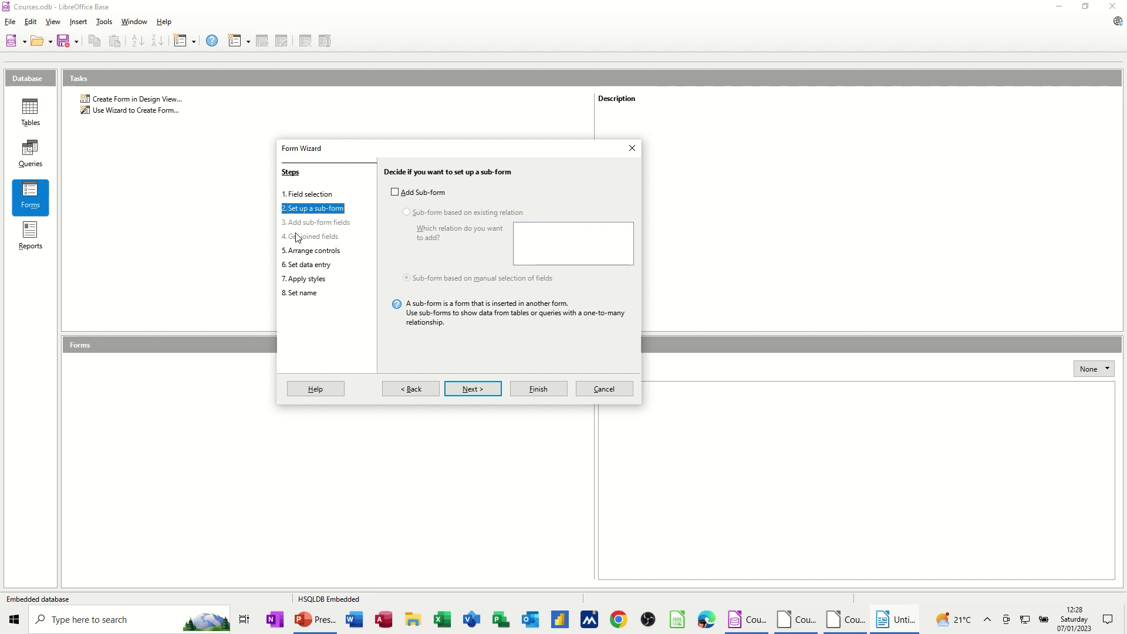
- Compare layouts and choose In Blocks - Labels Above for the customer form
click(470, 395)
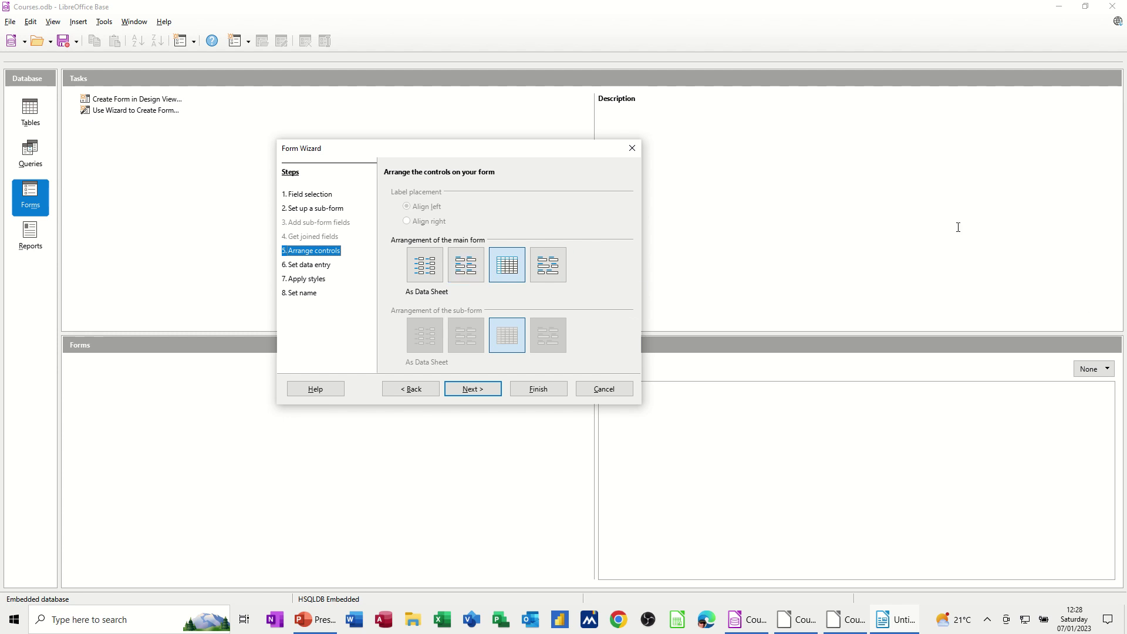
drag(528, 151, 352, 147)
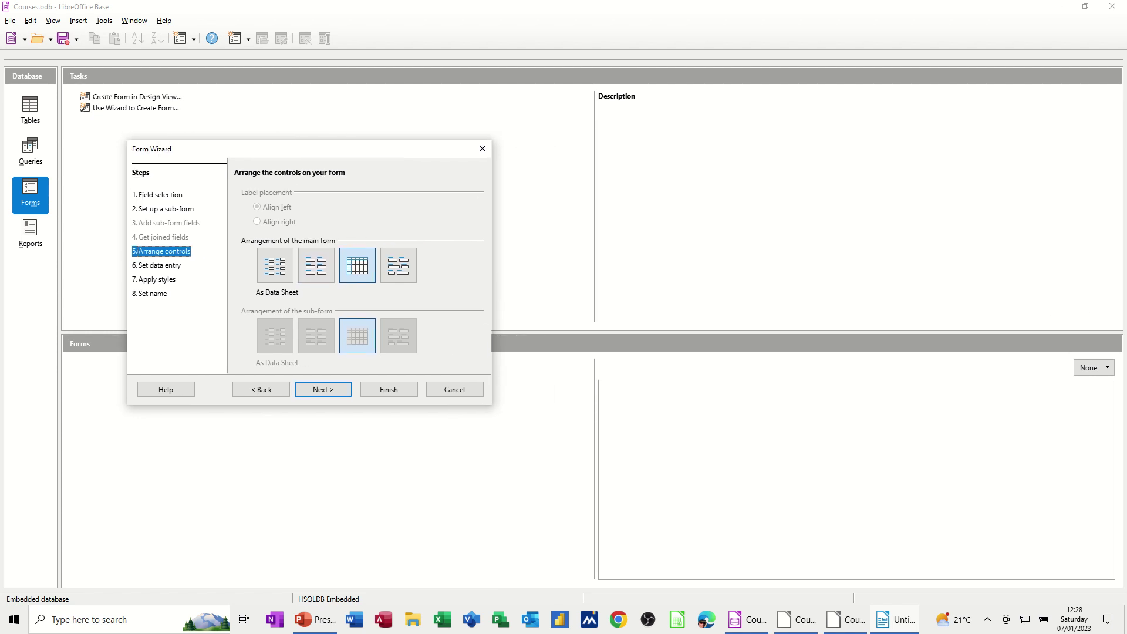
drag(1115, 141, 844, 95)
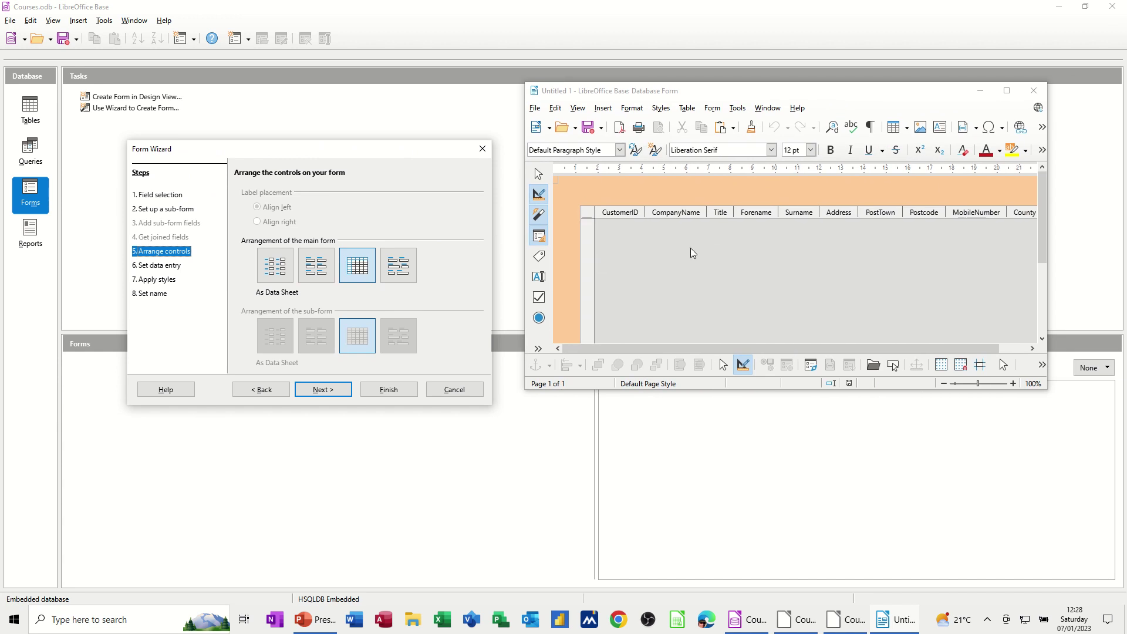
click(405, 270)
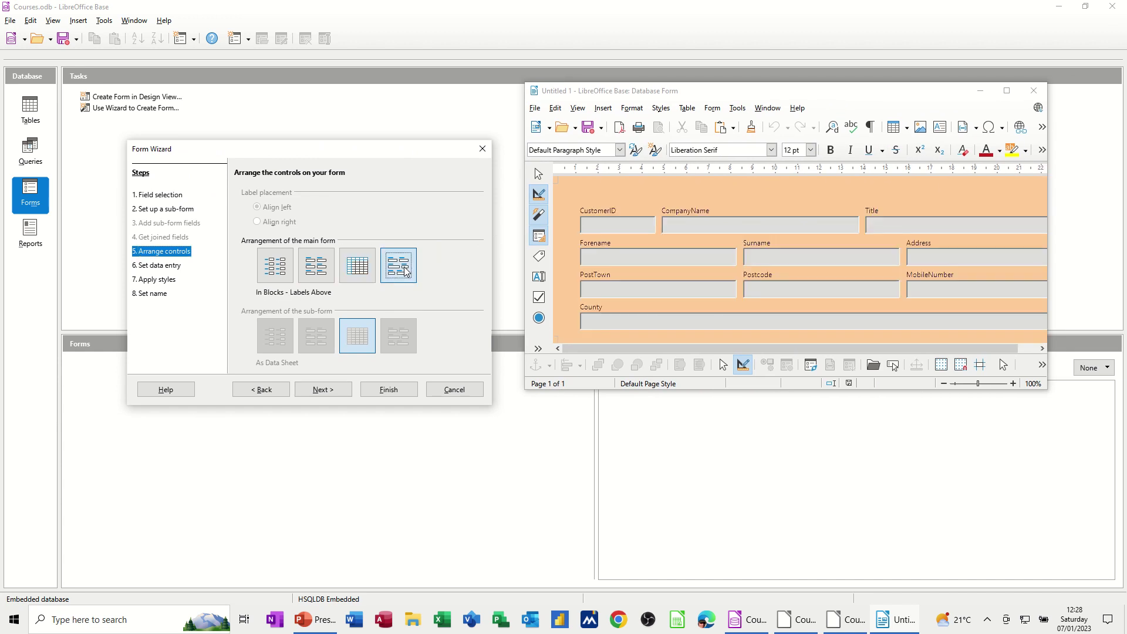
click(354, 273)
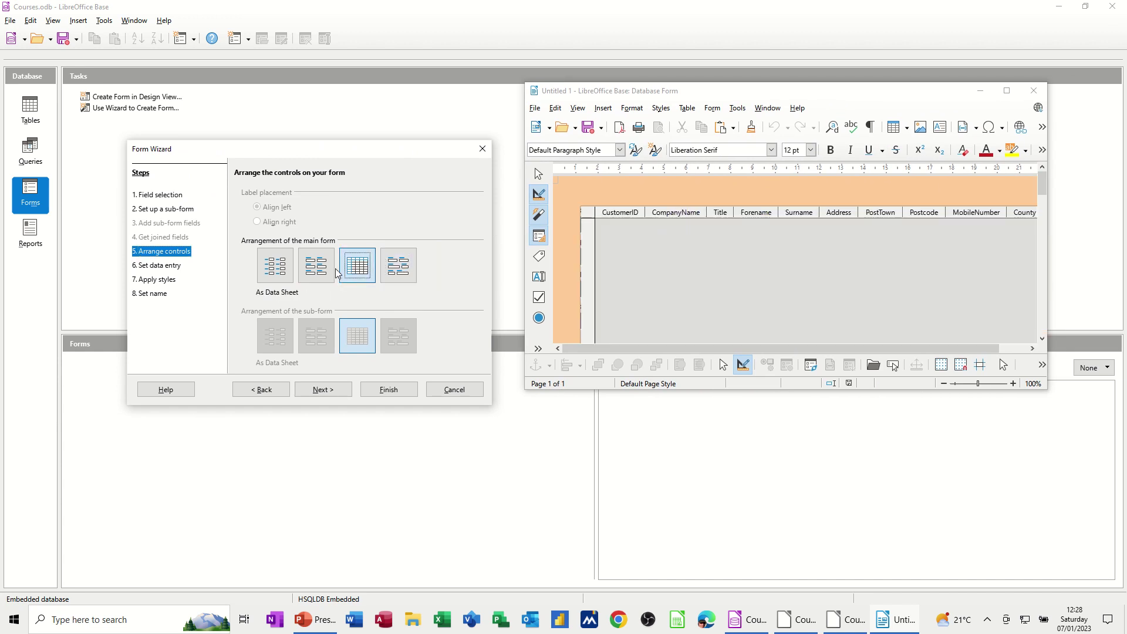
click(319, 271)
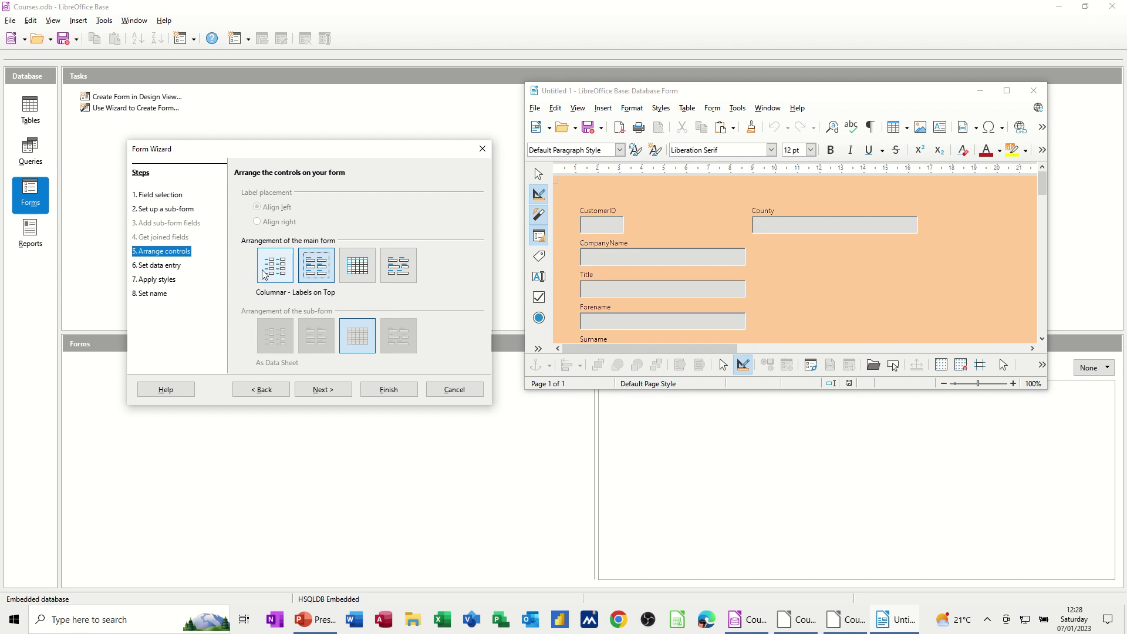
click(264, 274)
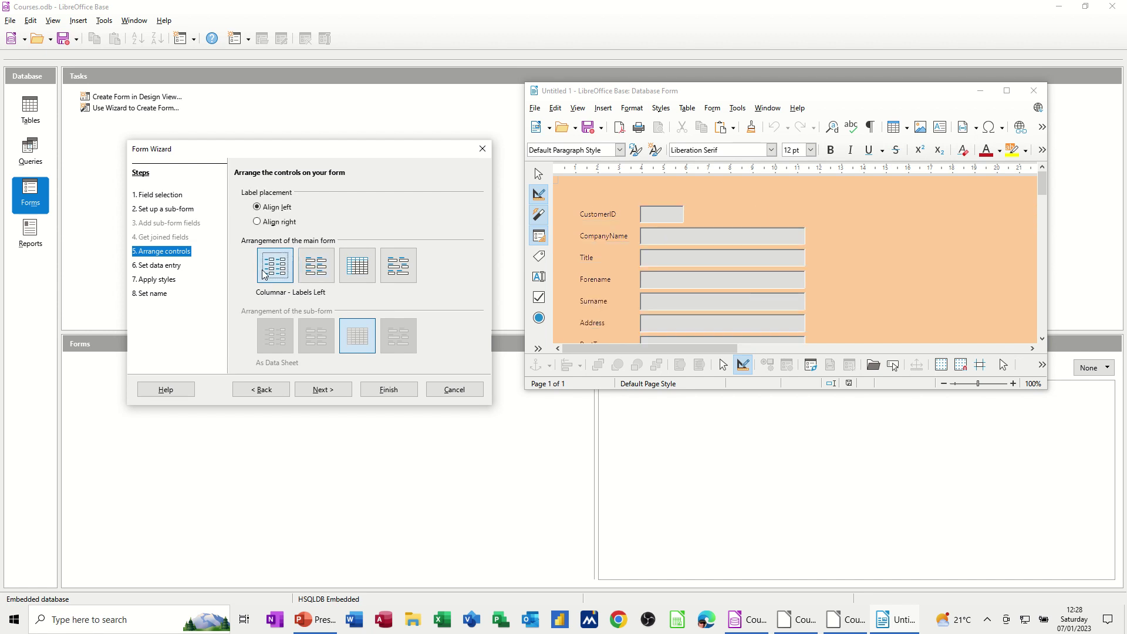
click(310, 274)
click(399, 271)
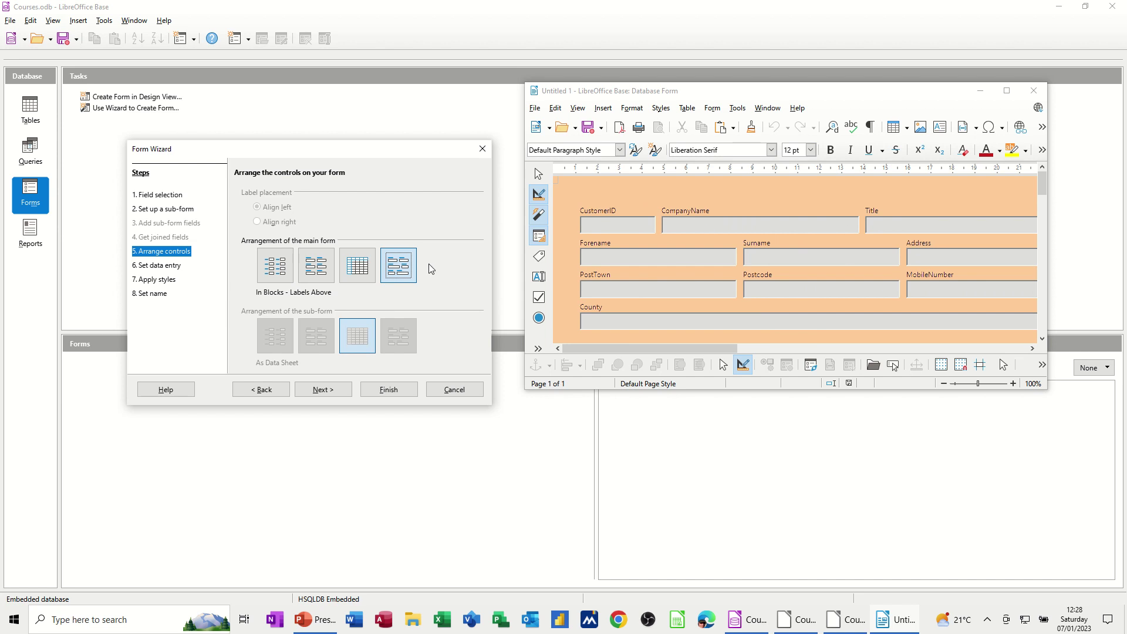
click(326, 390)
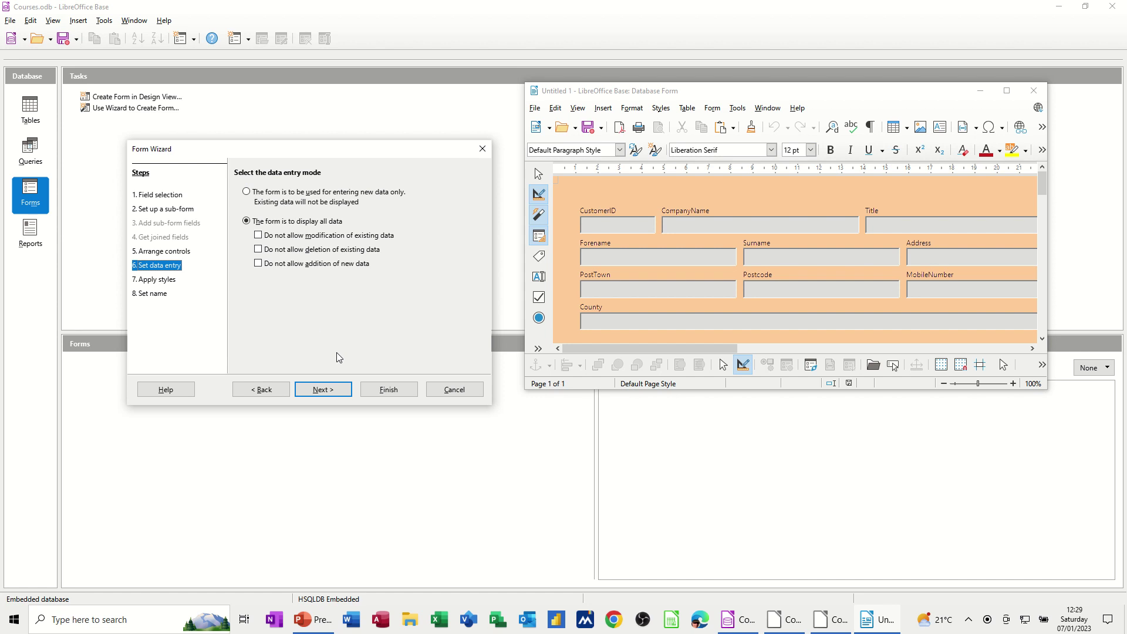
- Preview the form styles and choose Beige for the customer form
click(331, 390)
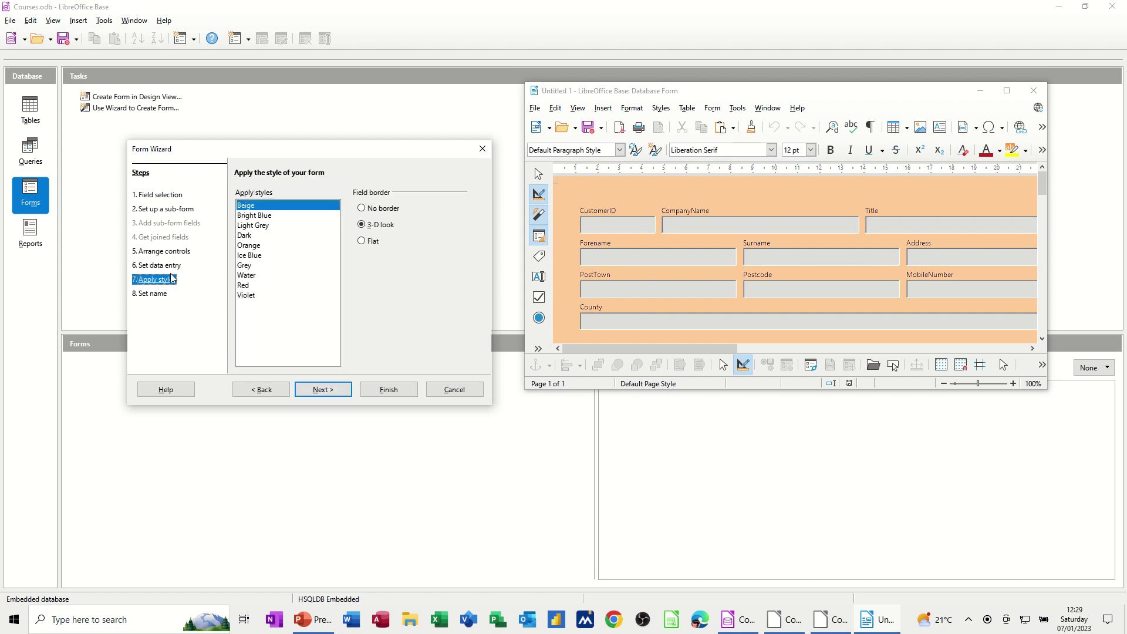
click(266, 215)
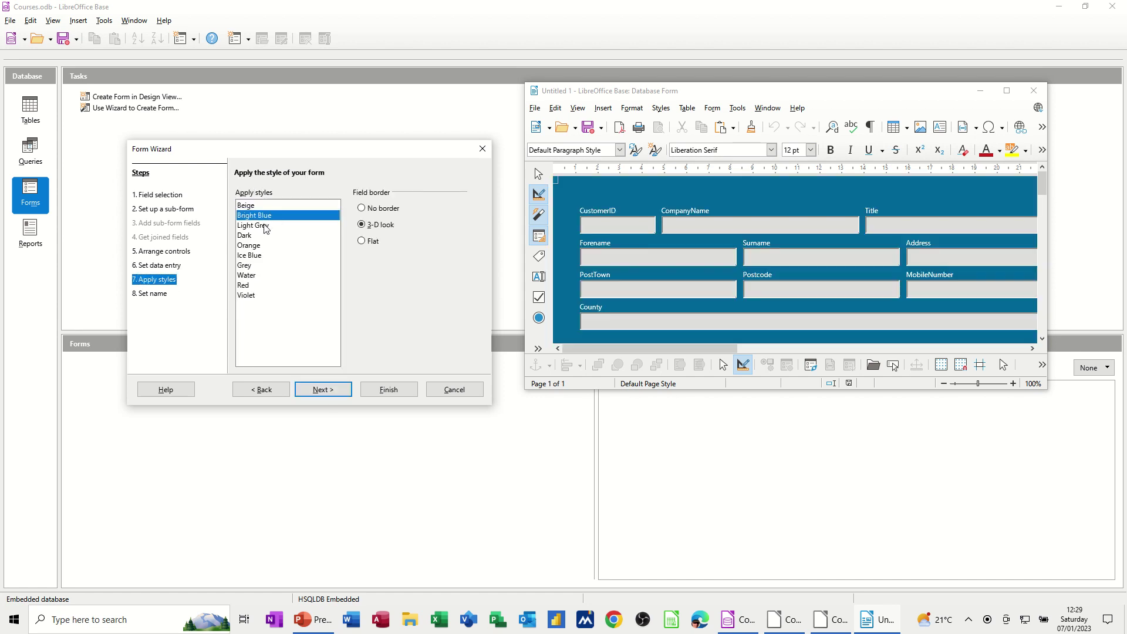
click(265, 227)
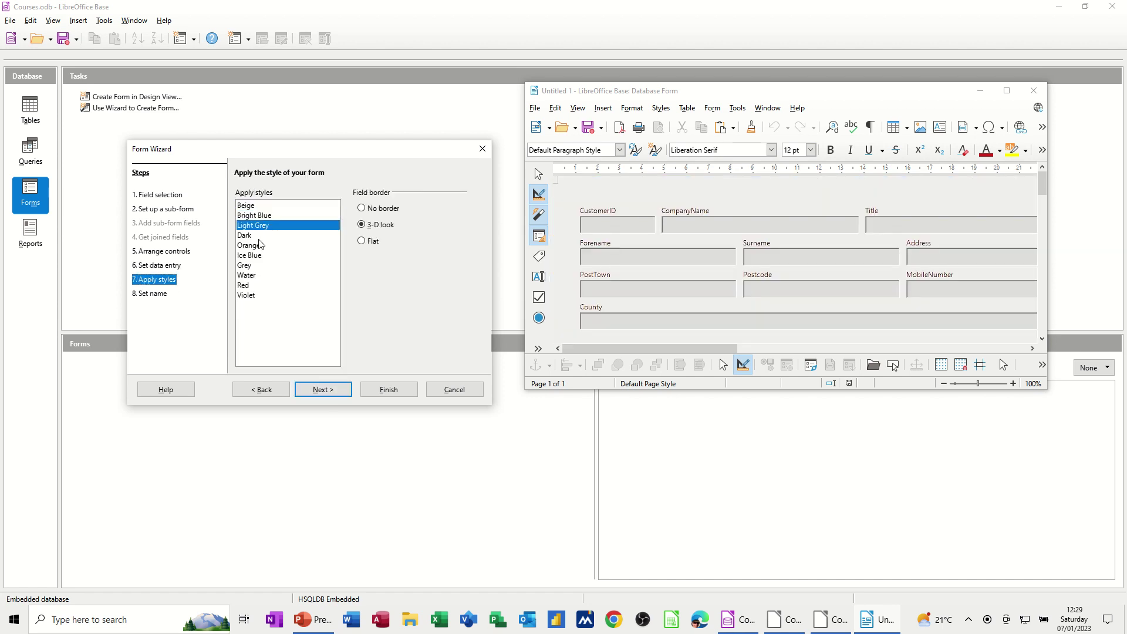
click(259, 237)
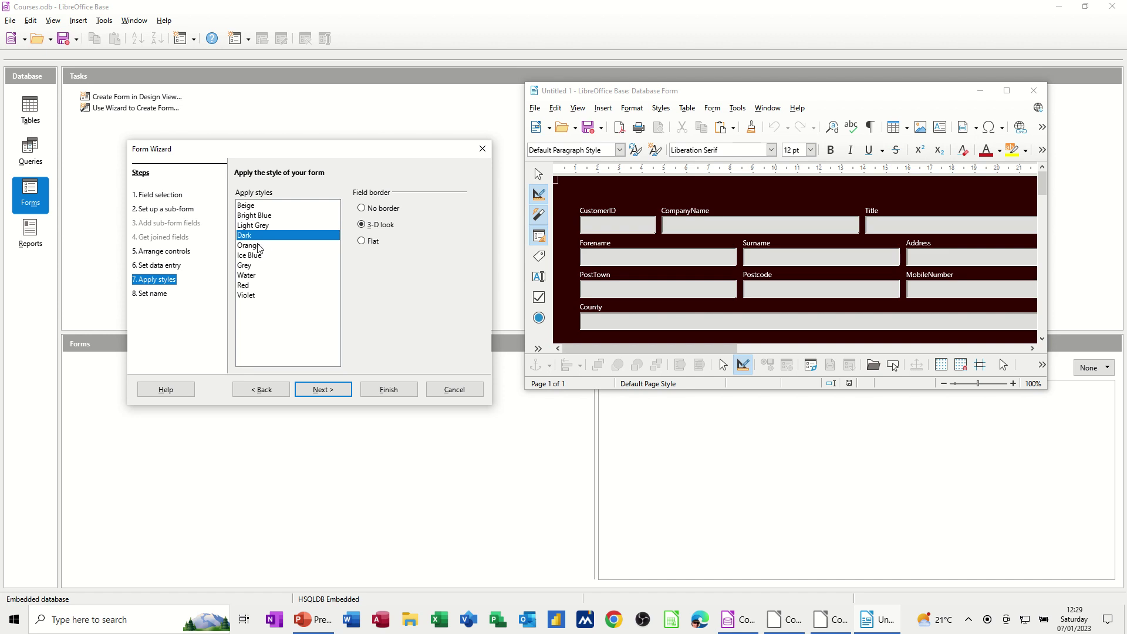
click(263, 246)
click(270, 256)
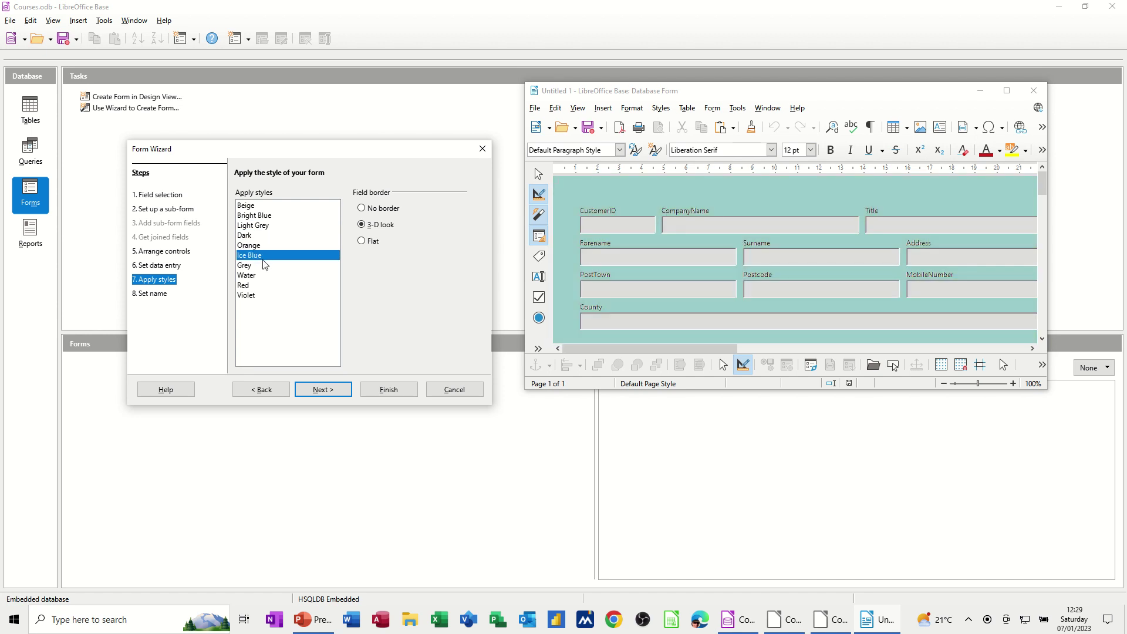
click(260, 268)
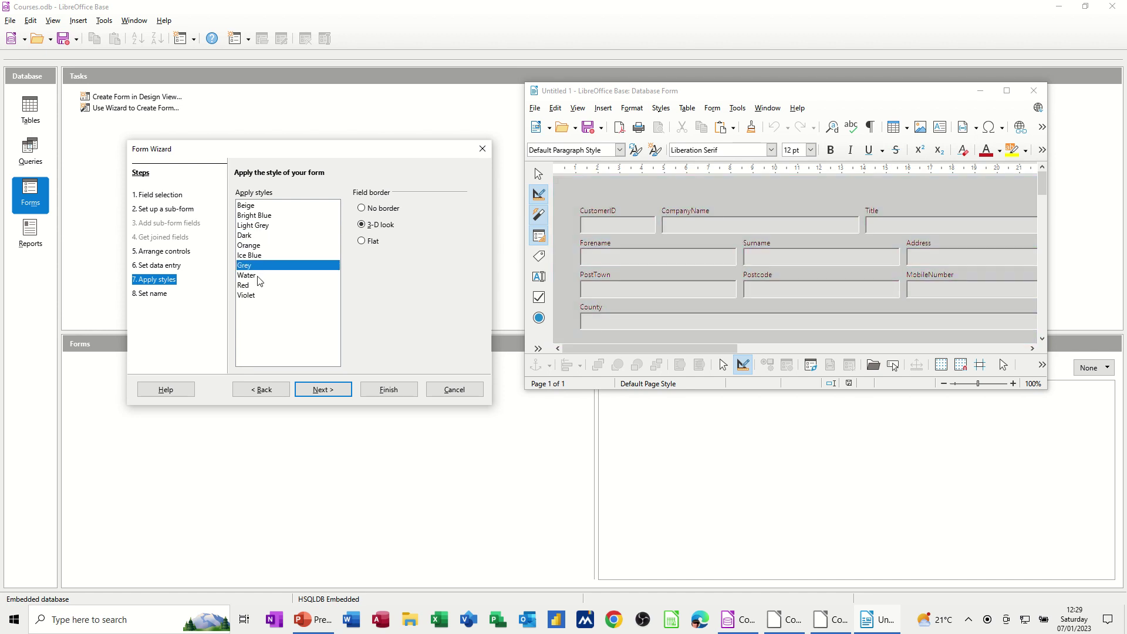
click(259, 277)
click(257, 285)
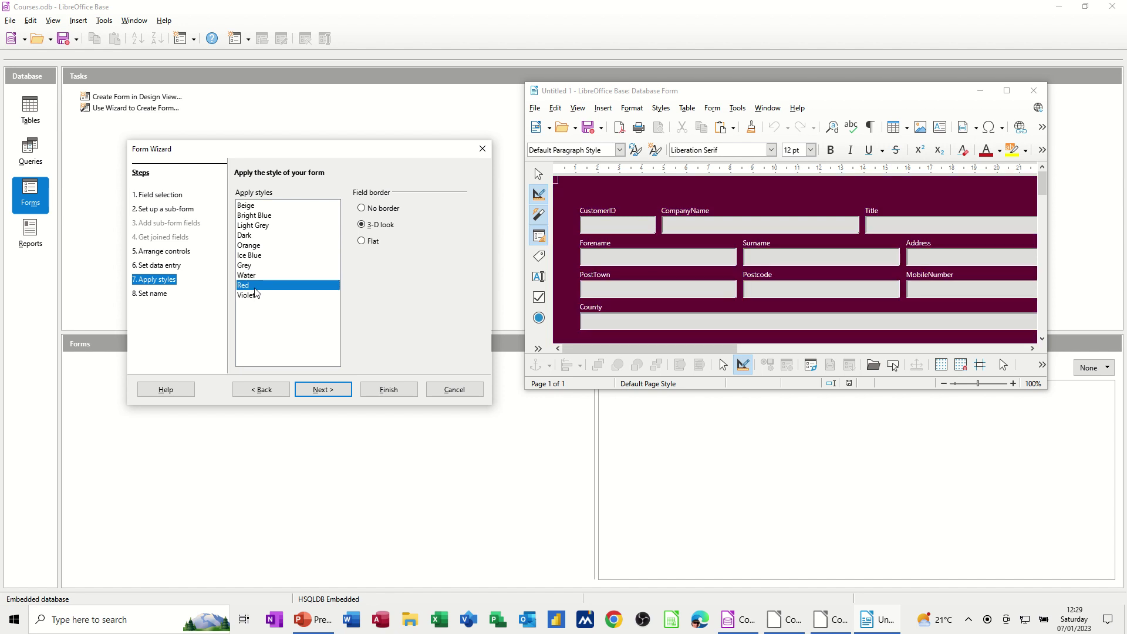
click(257, 296)
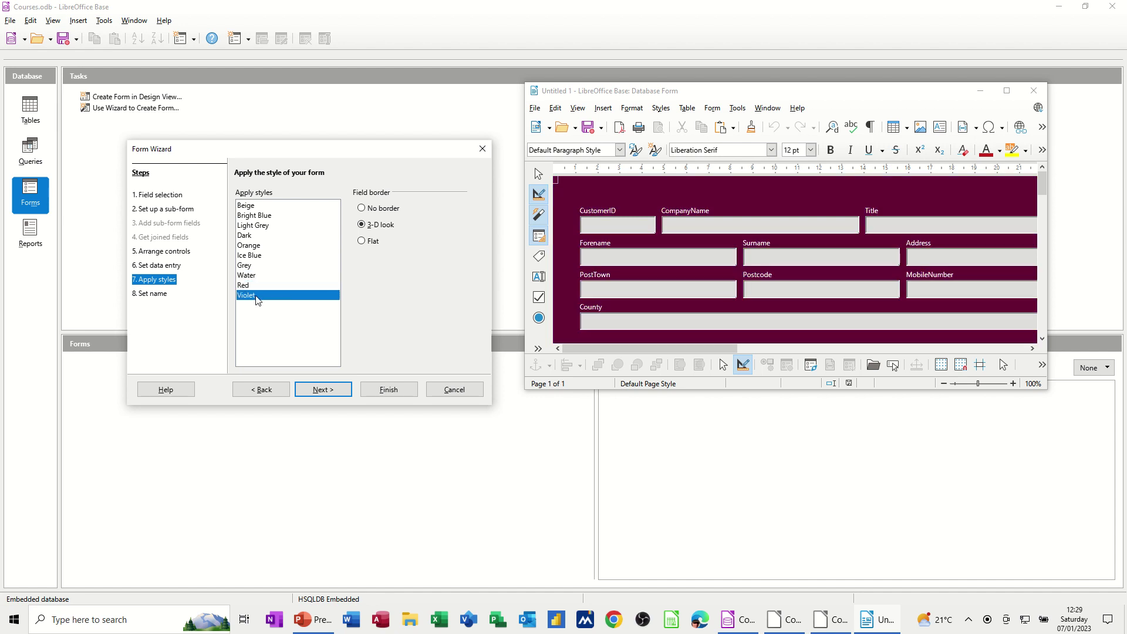
click(269, 216)
click(269, 227)
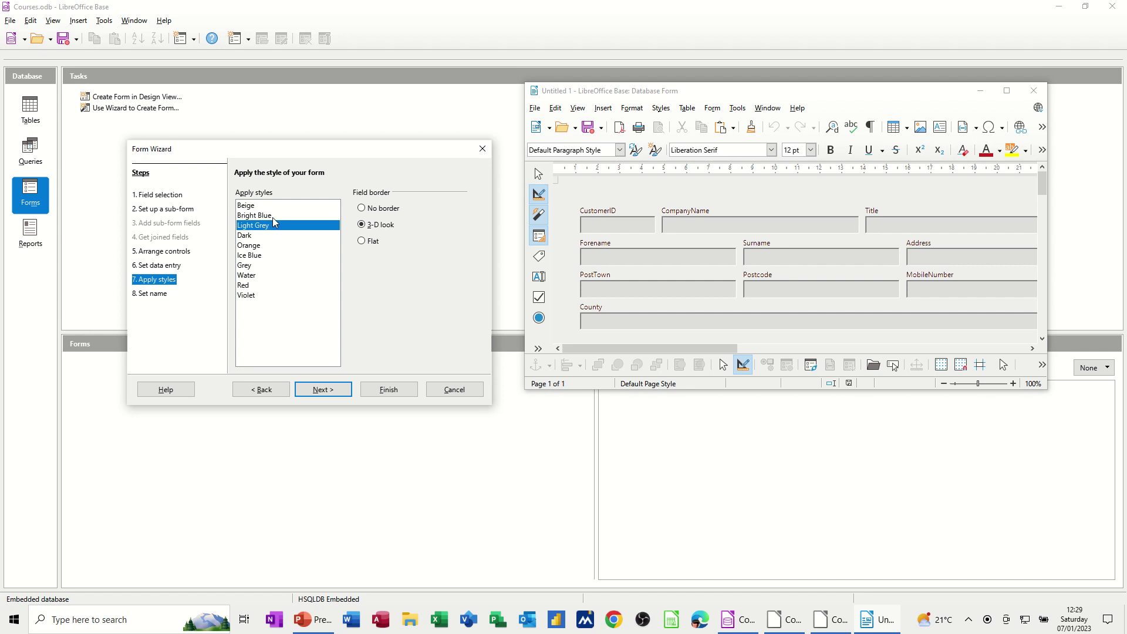
click(265, 206)
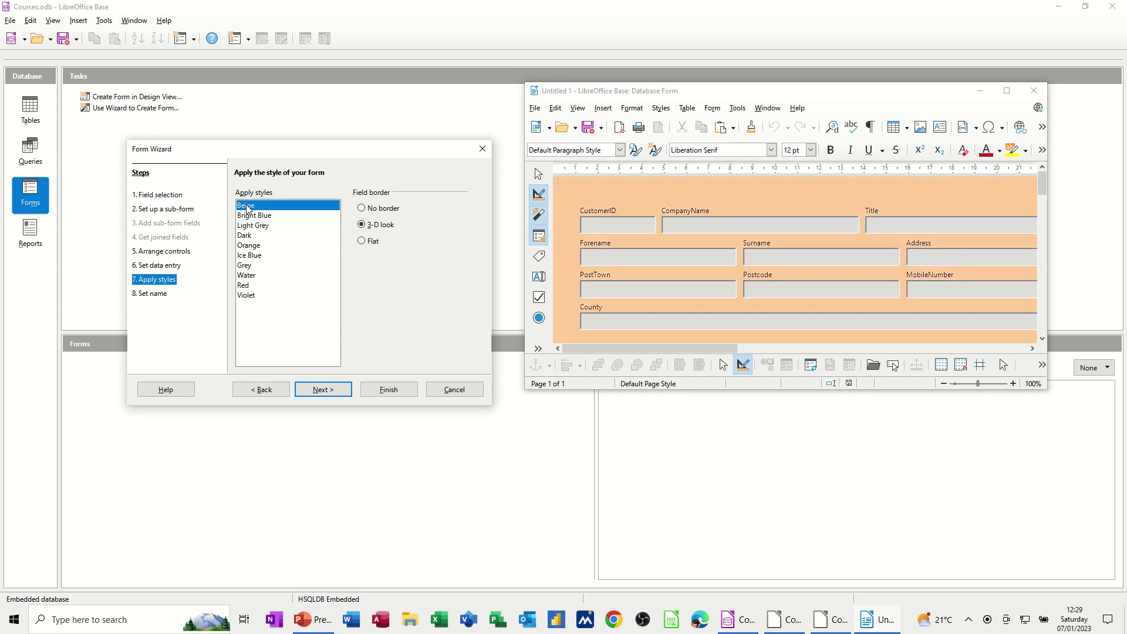
- Name the form FrmTblCustomers and finish the wizard
click(325, 390)
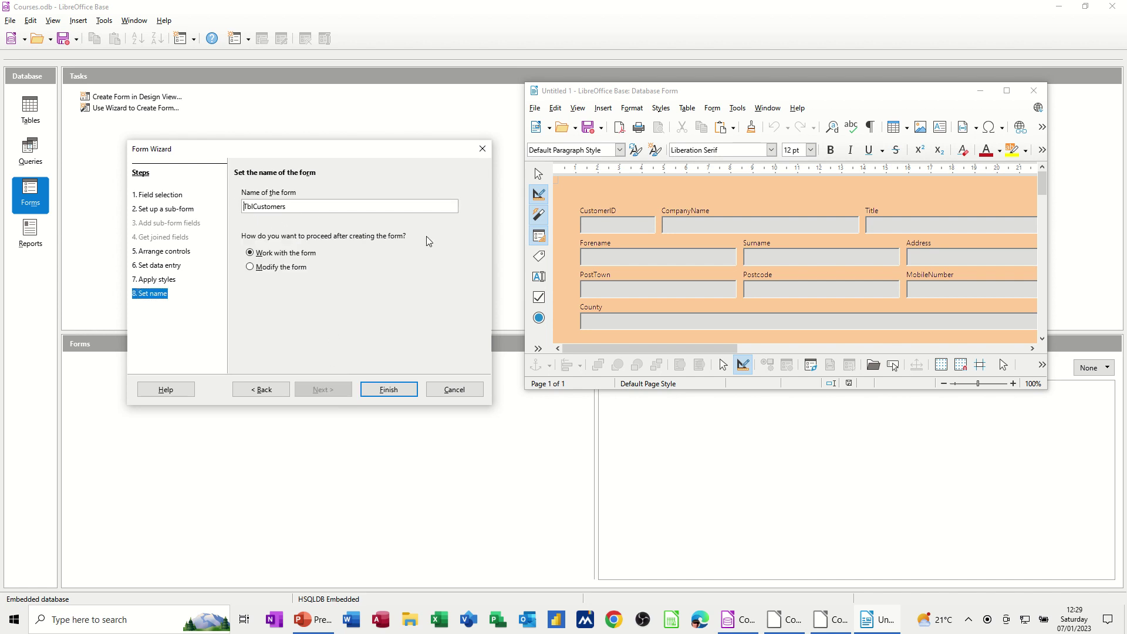
text(Frm)
click(387, 390)
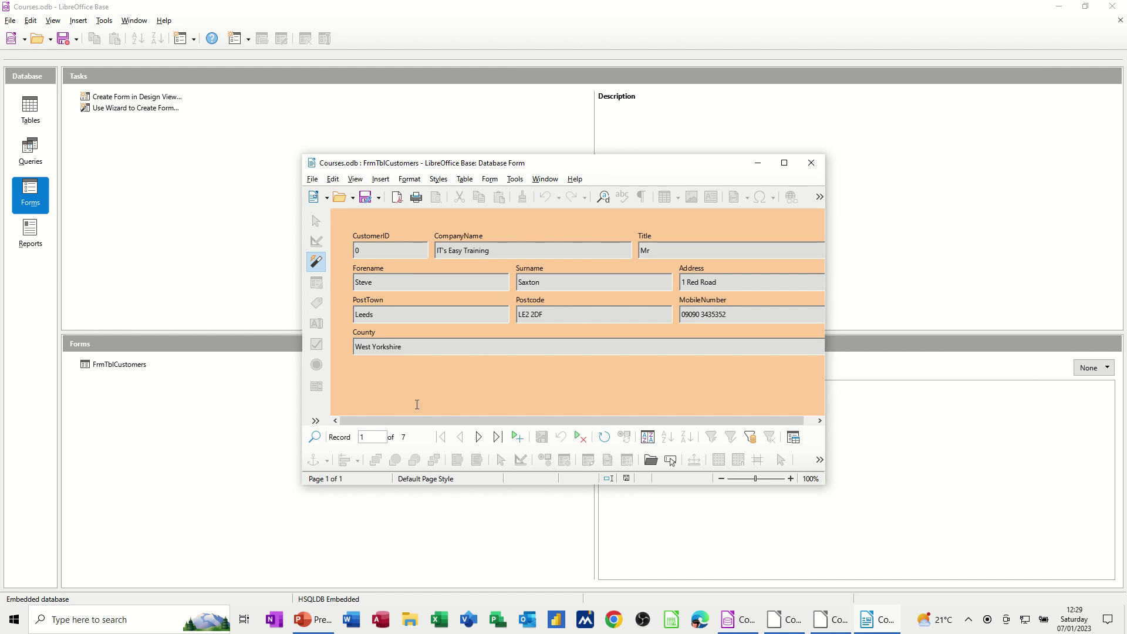
- Step through the records to the last, Arrow Ltd, then start a blank record 8 of 8
click(479, 437)
click(480, 437)
click(479, 437)
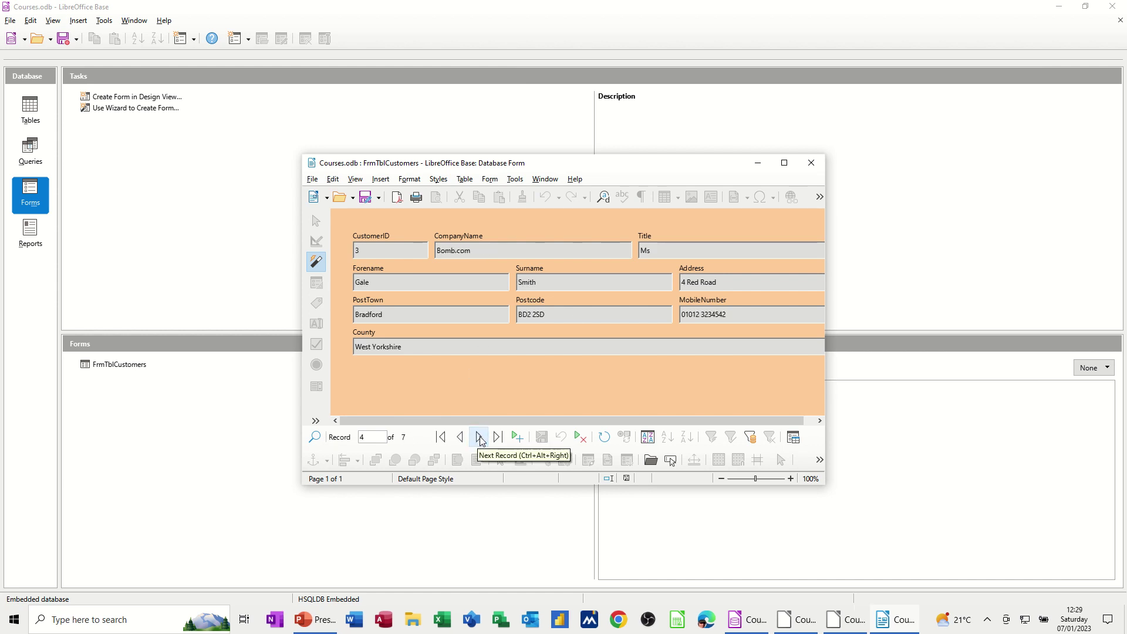
click(497, 437)
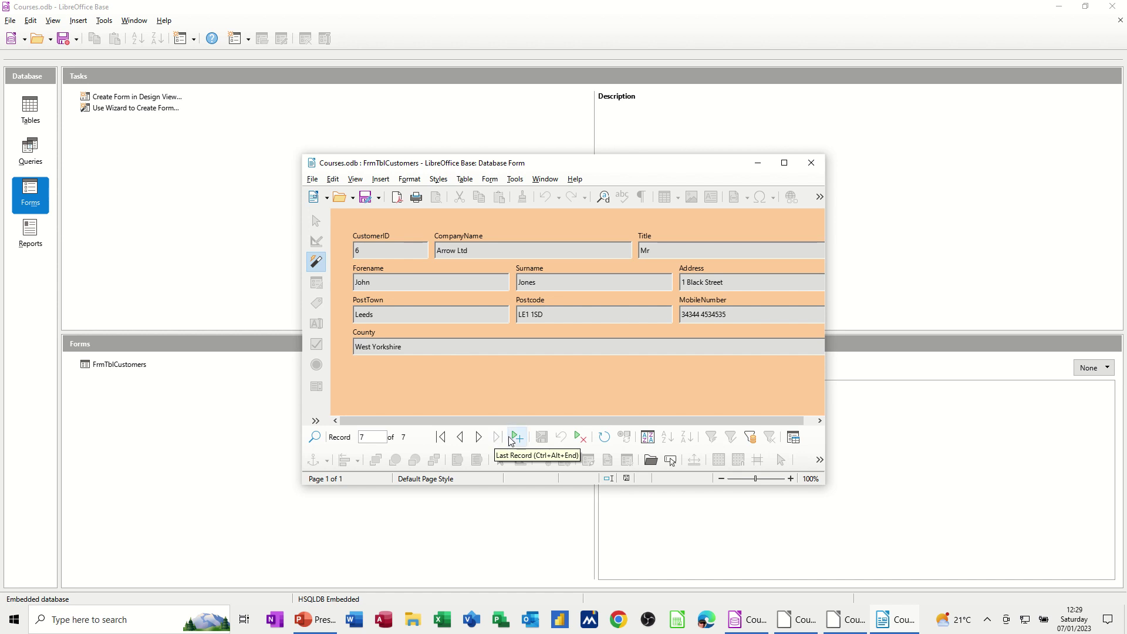
drag(627, 163, 482, 126)
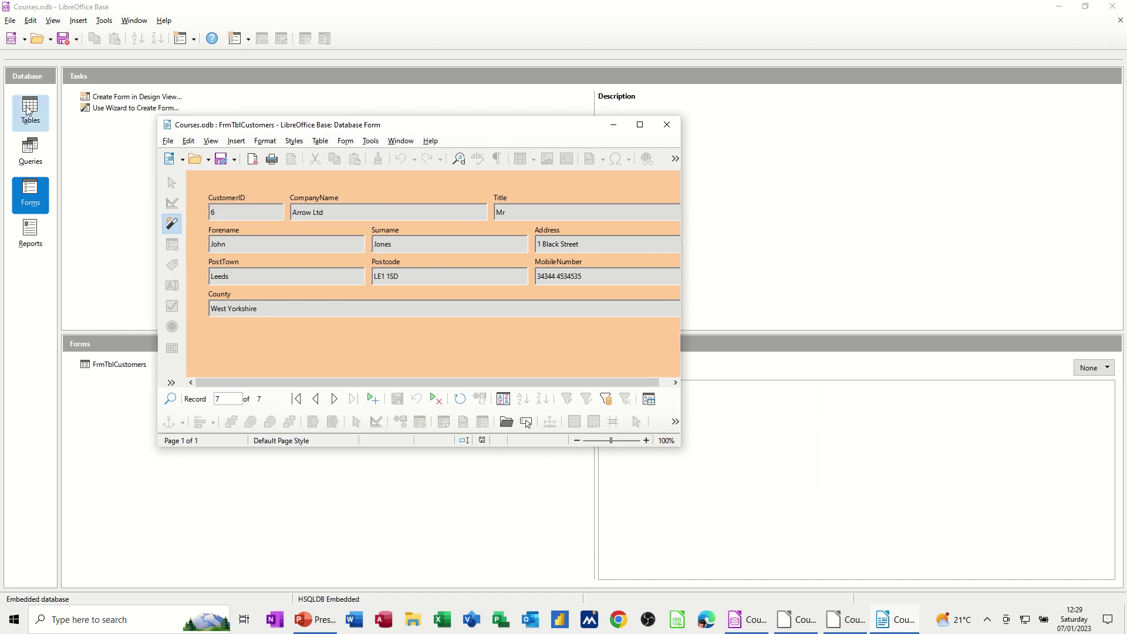
click(368, 400)
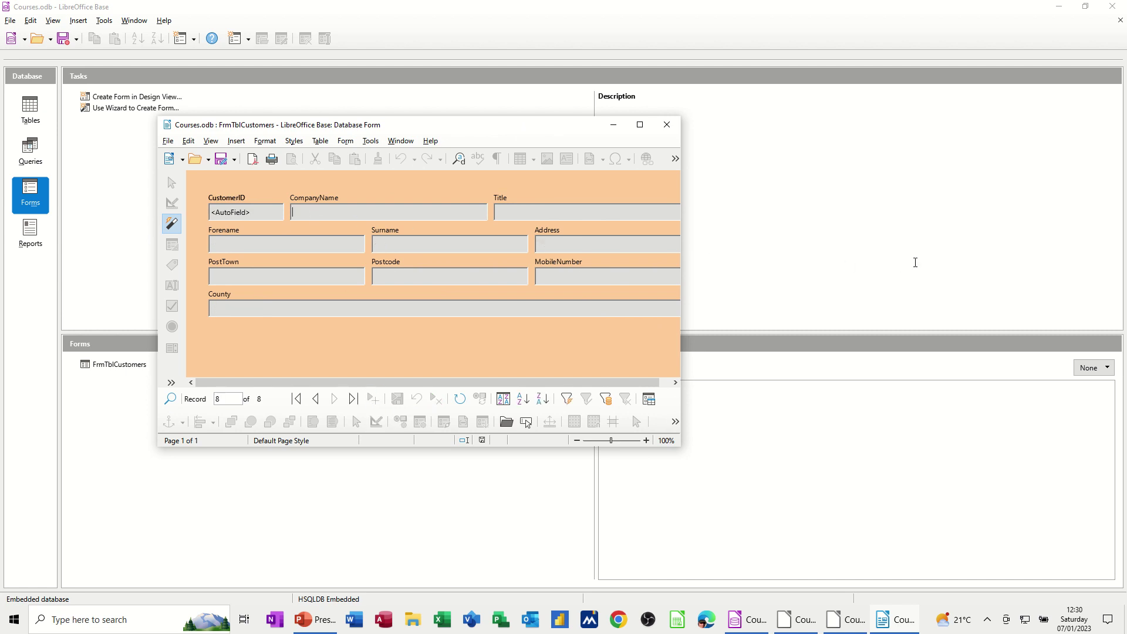
- Fill in Taxis Unite's contact, Leeds address, mobile and West Yorkshire county, and save as CustomerID 7
text(Taxis Unite)
key(Tab)
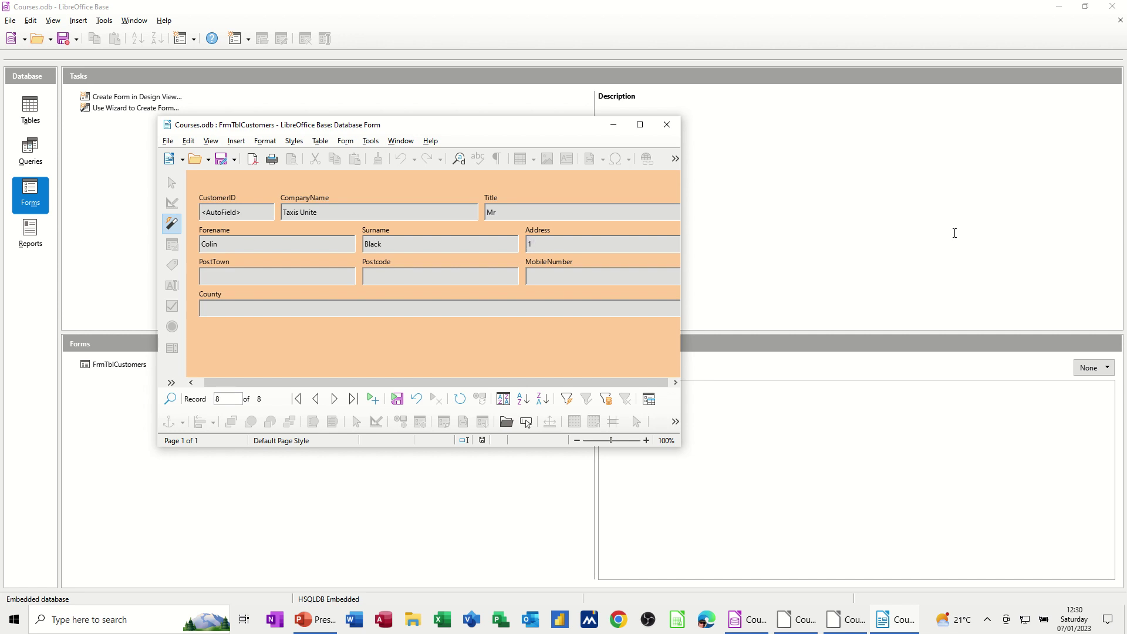
text(ed)
text( Street)
text(West)
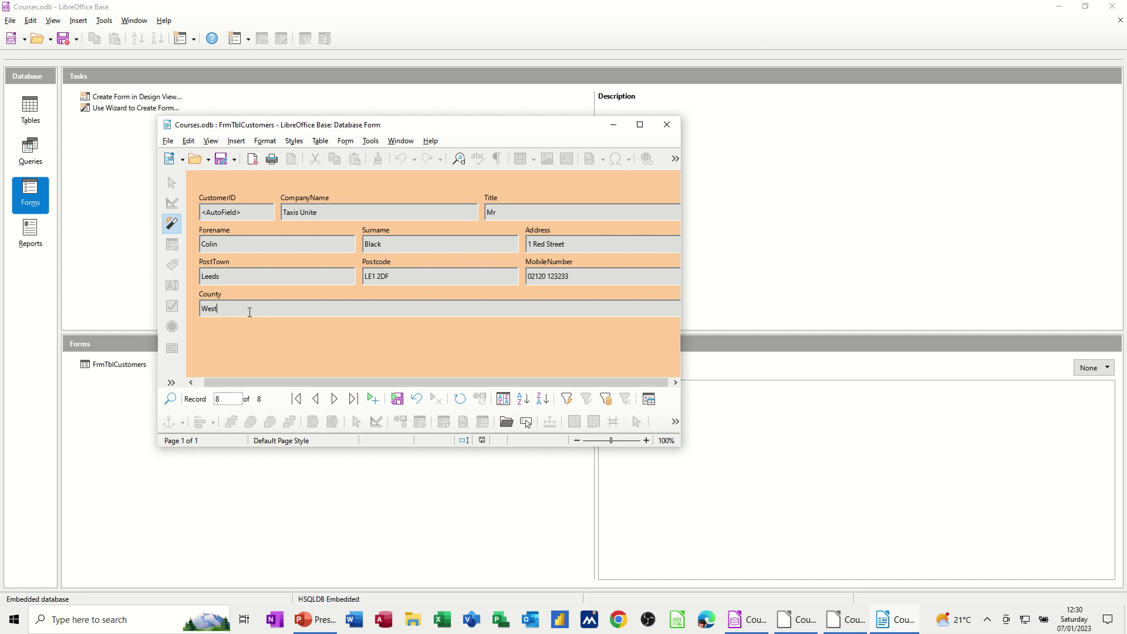
text( Yorkshire)
click(397, 398)
key(Tab)
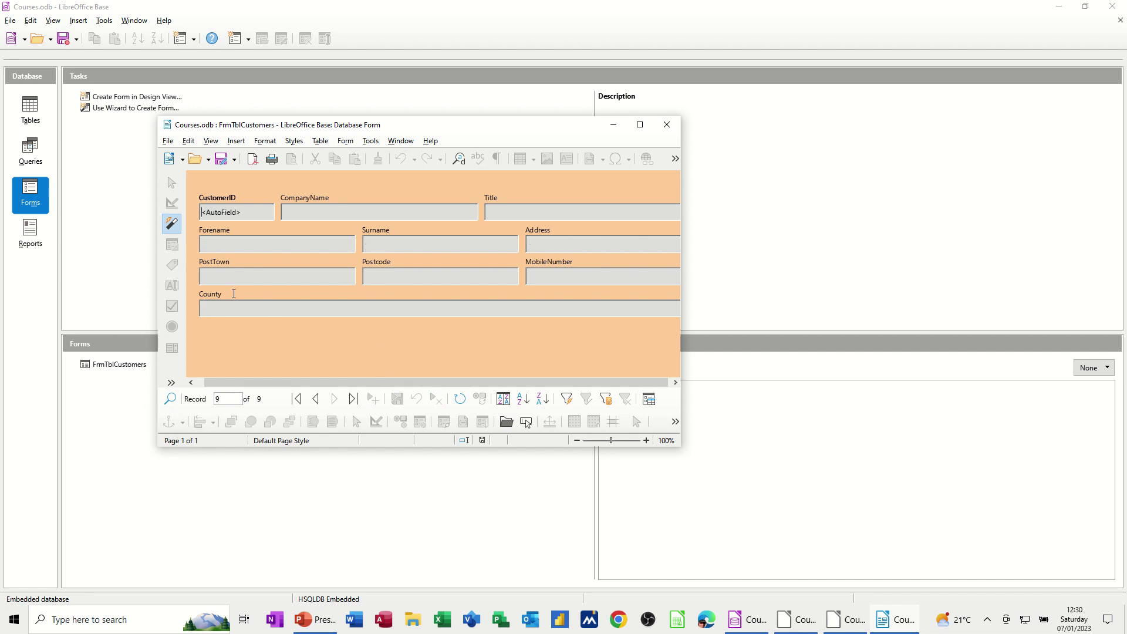
- Check Taxis Unite in TblCustomers and confirm QryLeeds now returns four Leeds customers
click(667, 124)
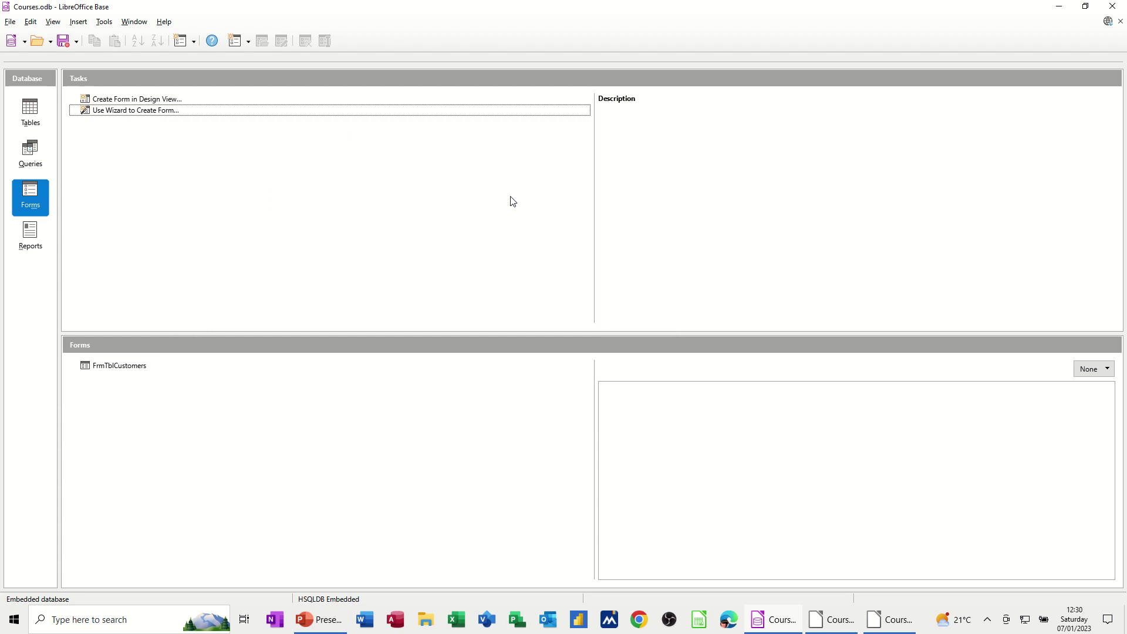
click(34, 117)
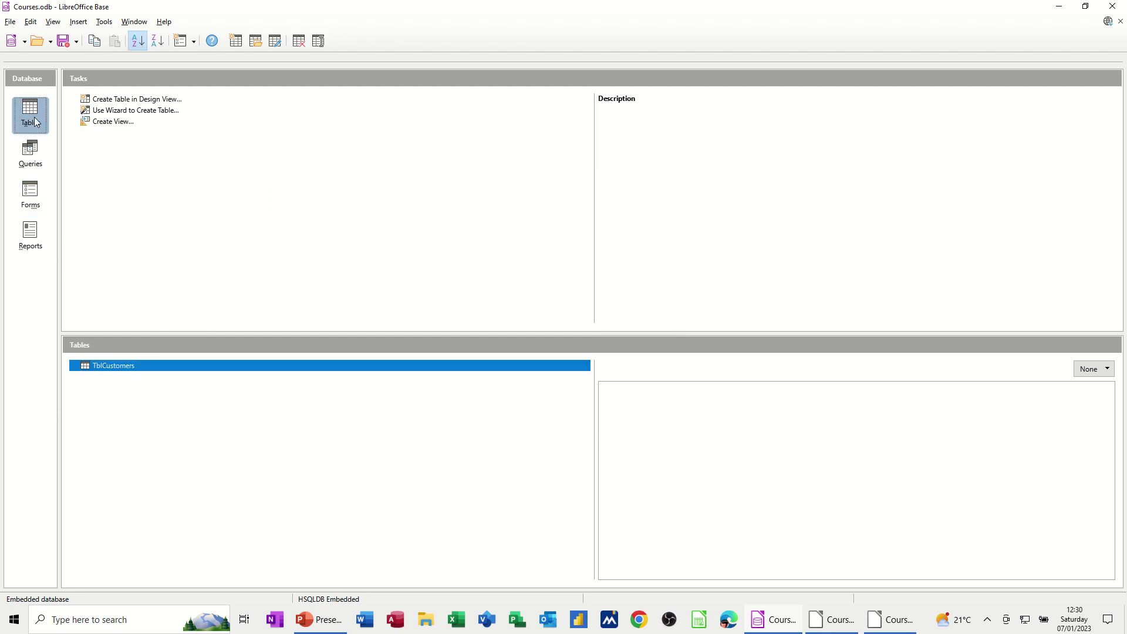
double_click(108, 366)
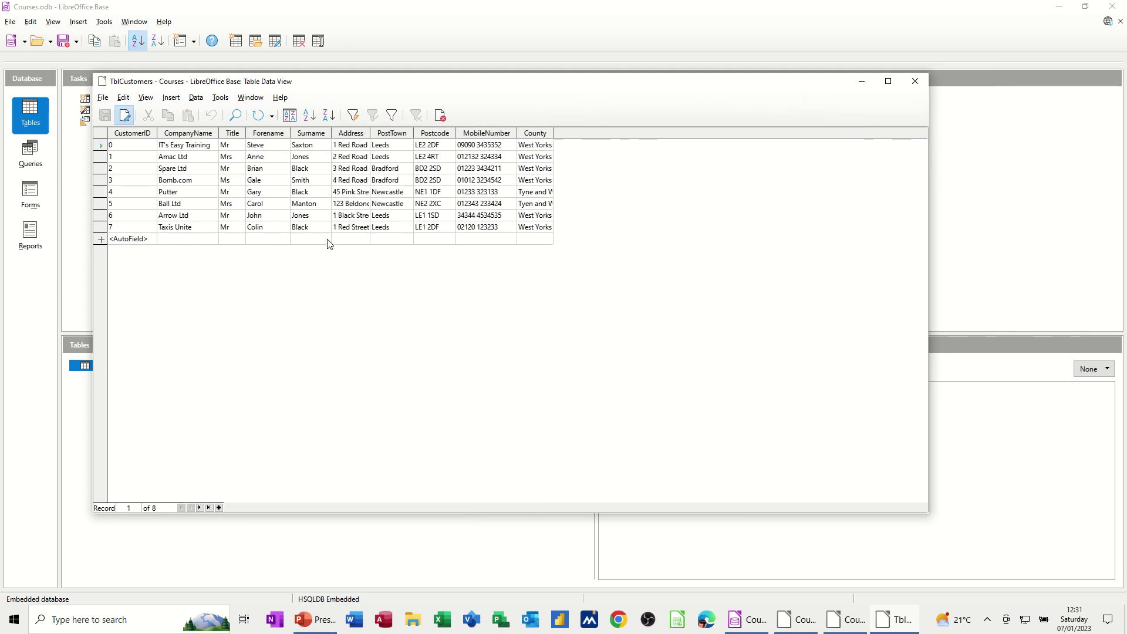
click(915, 81)
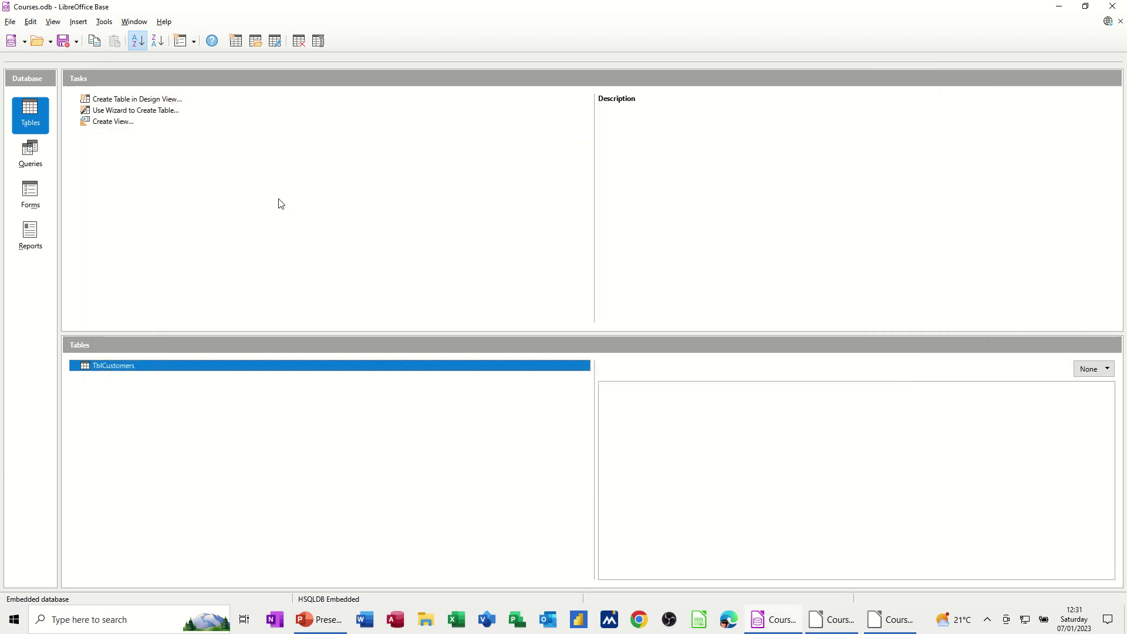
click(32, 157)
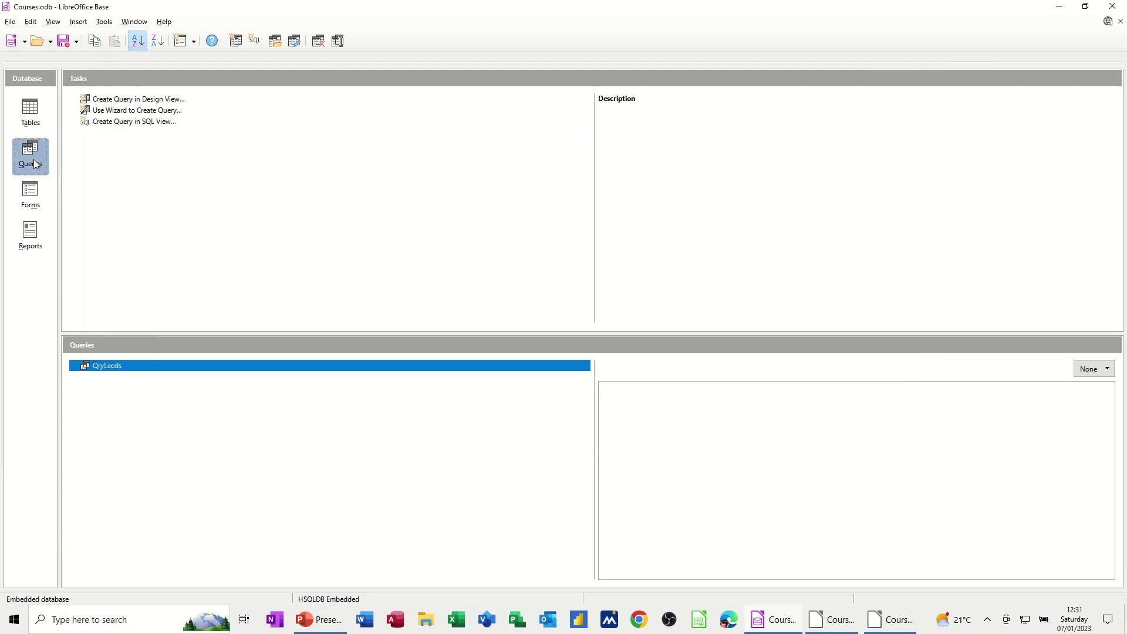
double_click(97, 367)
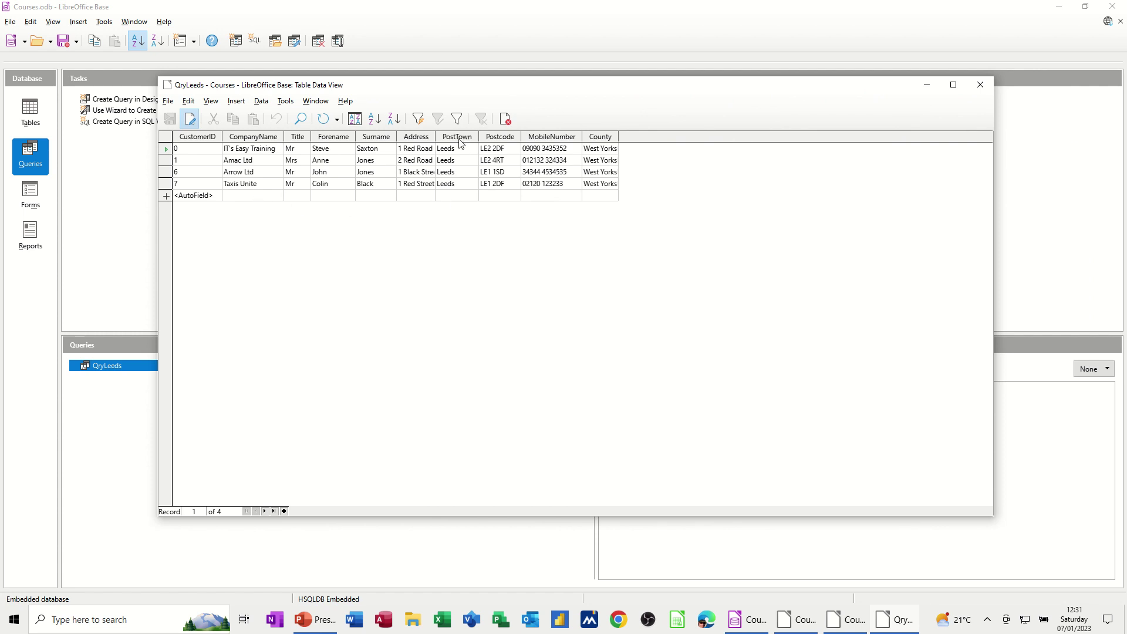
click(986, 92)
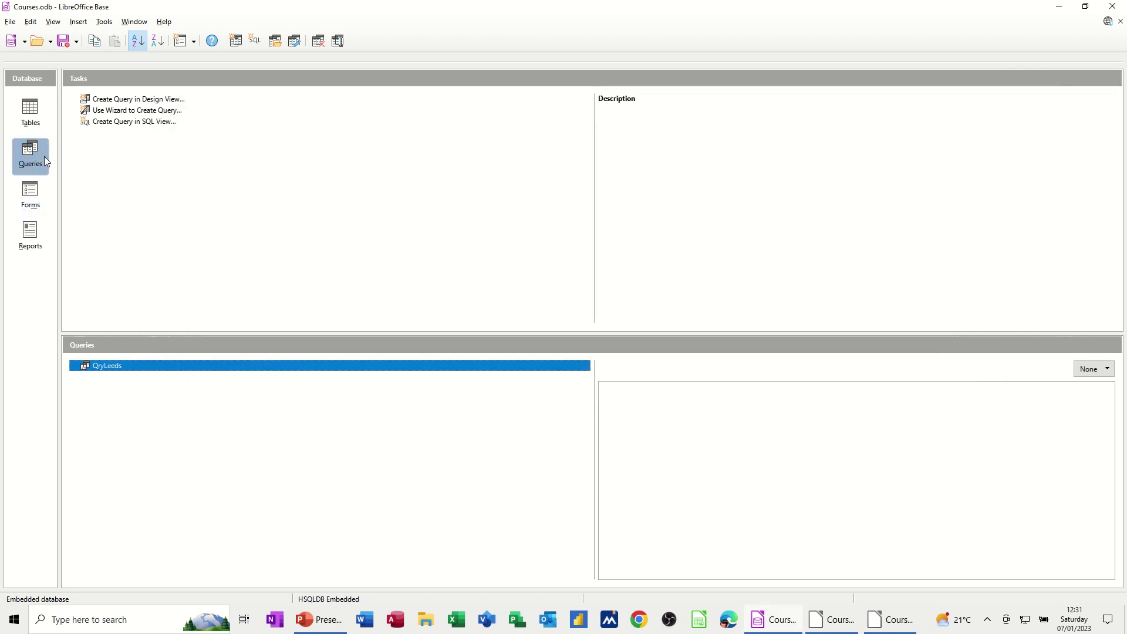
- Start the Report Wizard with Query:QryLeeds as its data source
click(31, 237)
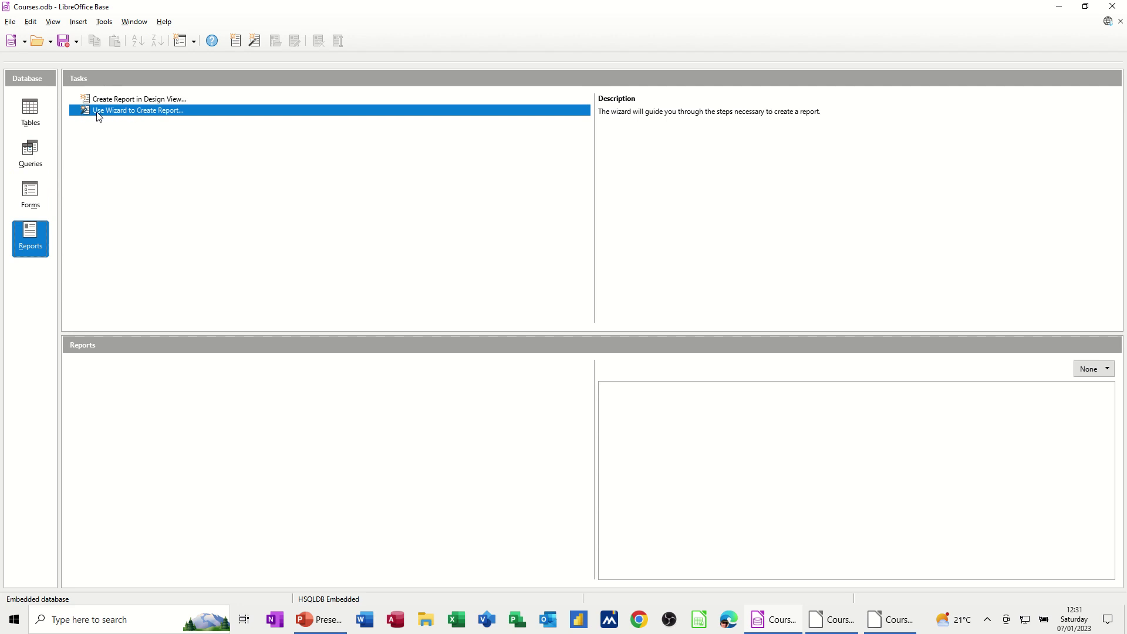
click(127, 114)
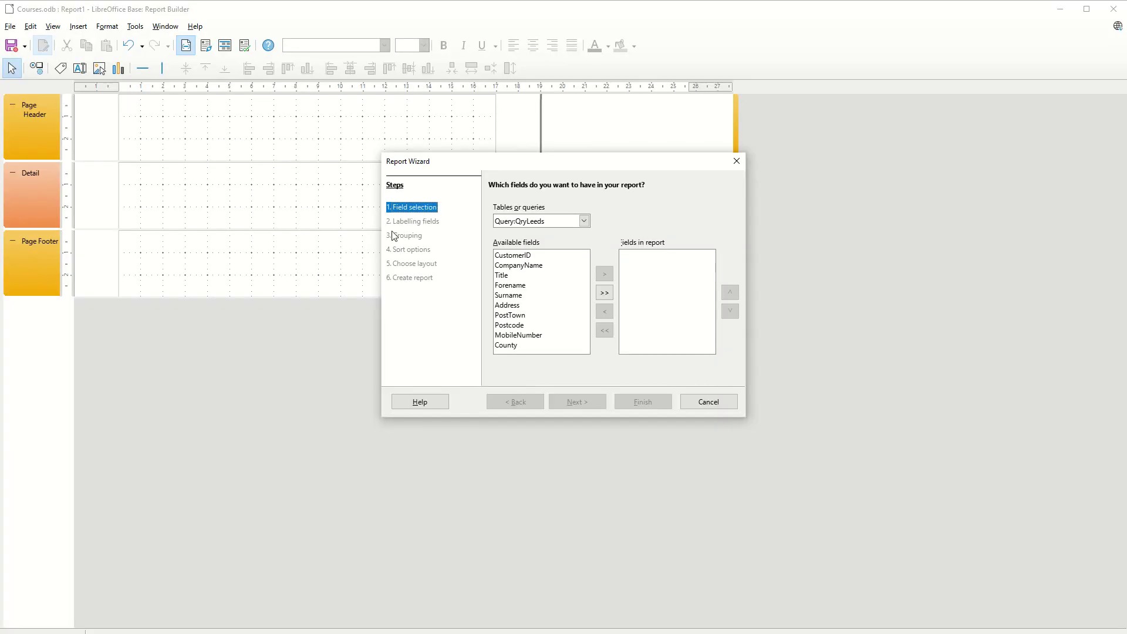
drag(476, 164, 277, 150)
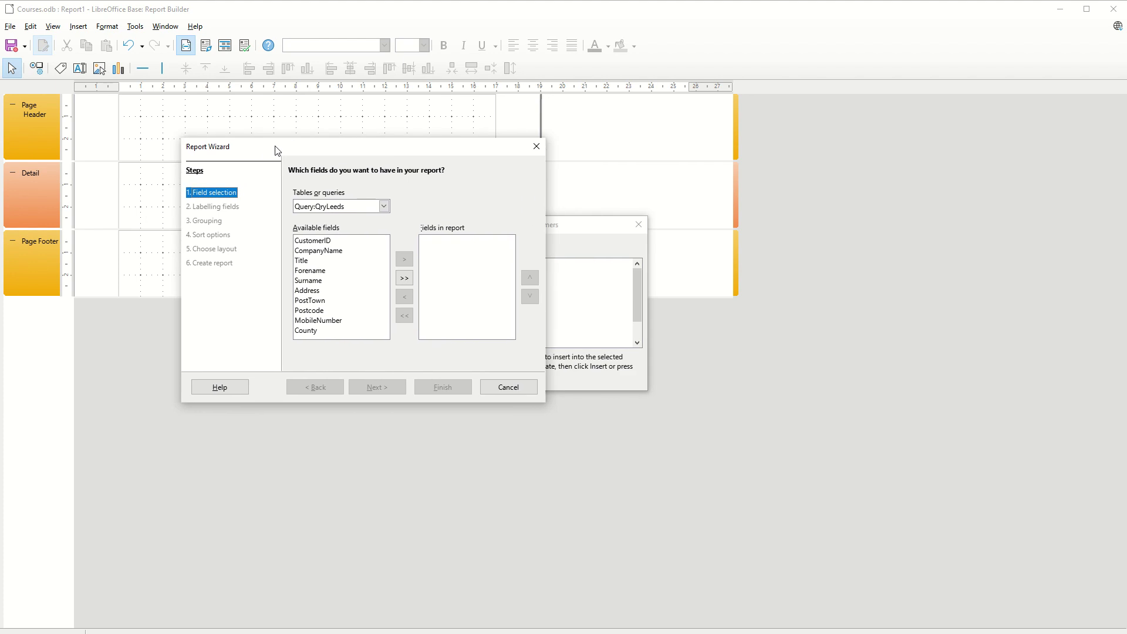
click(382, 207)
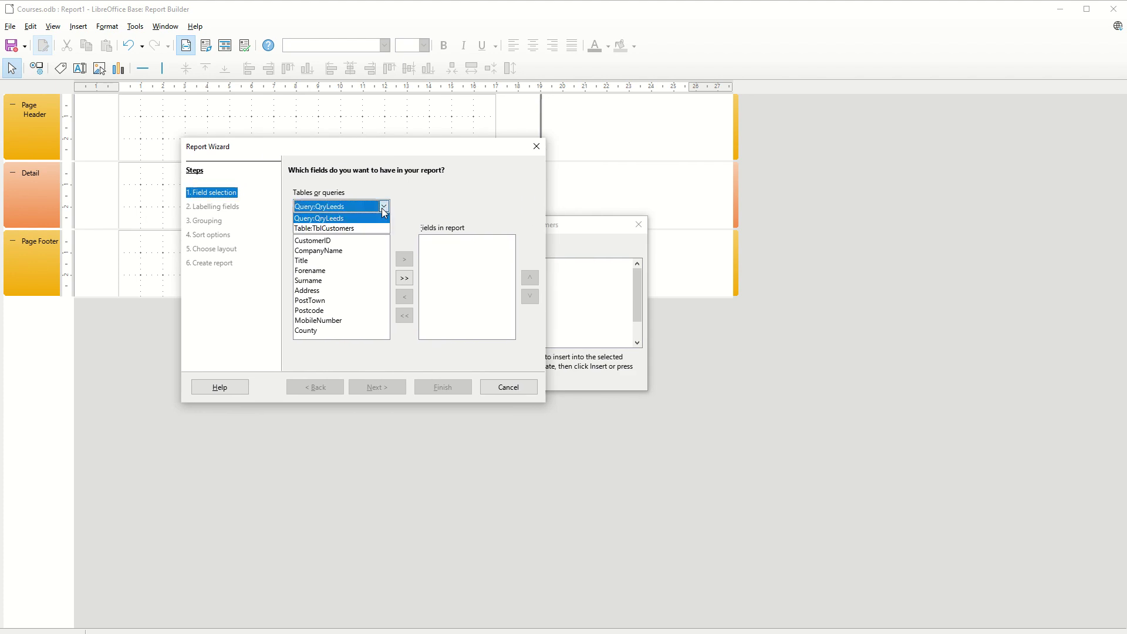
click(330, 219)
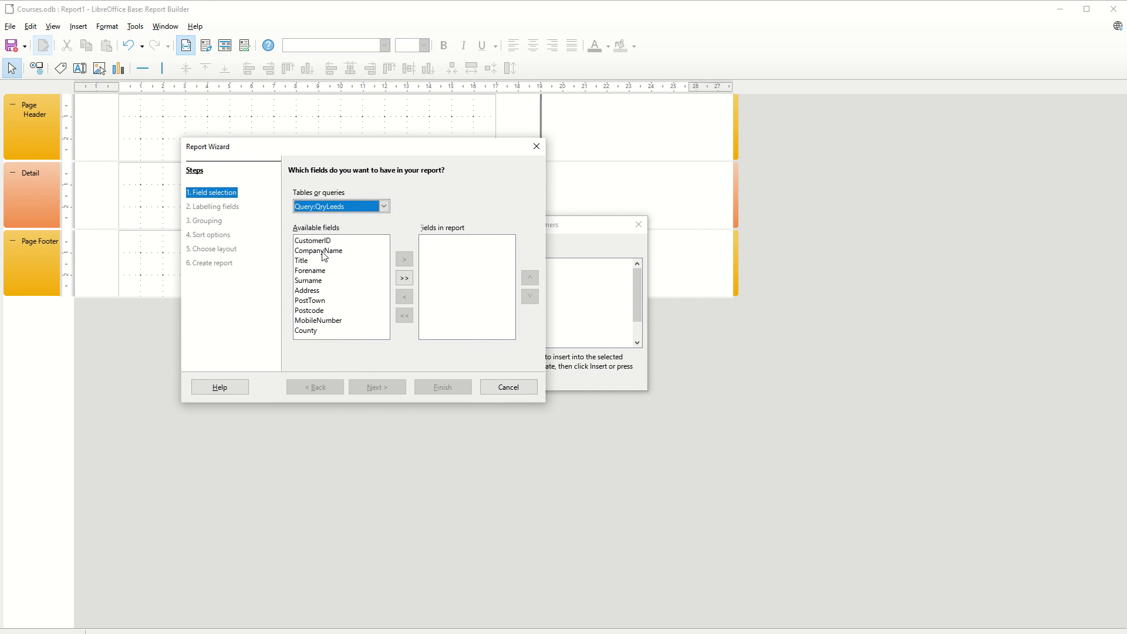
- Add CompanyName, Title, Forename, Surname and PostTown to the report fields and continue
click(325, 242)
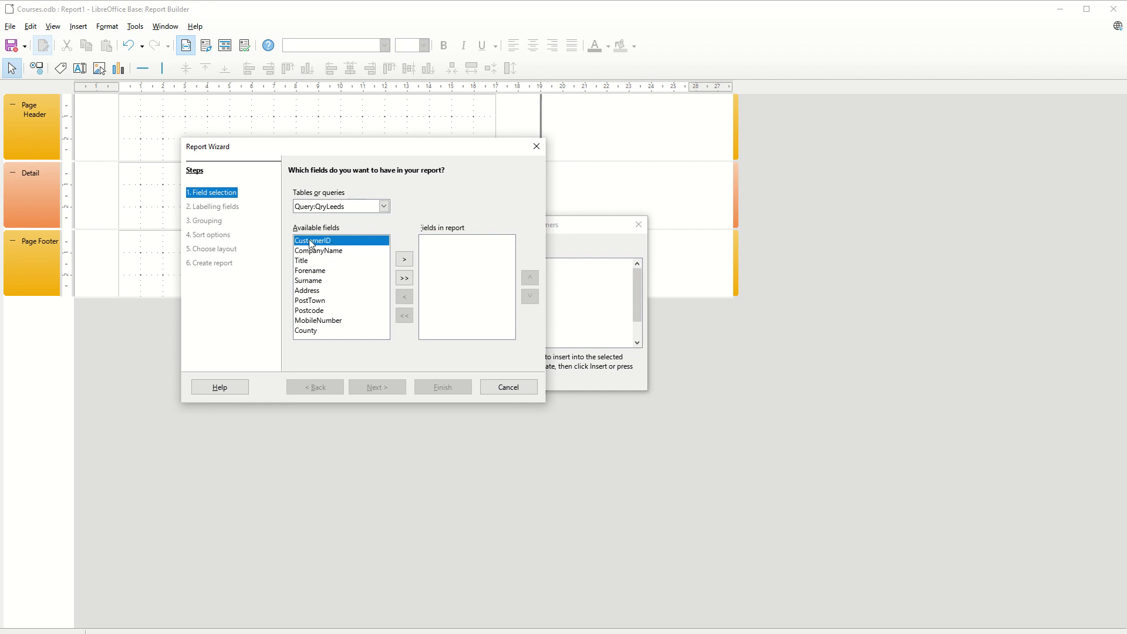
click(326, 252)
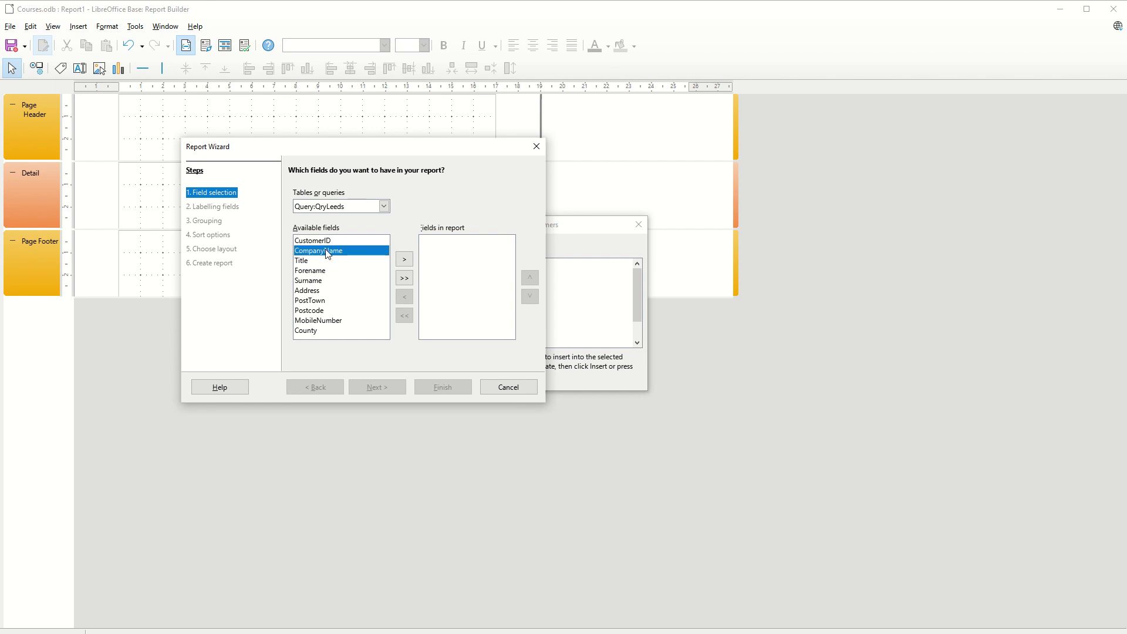
click(403, 260)
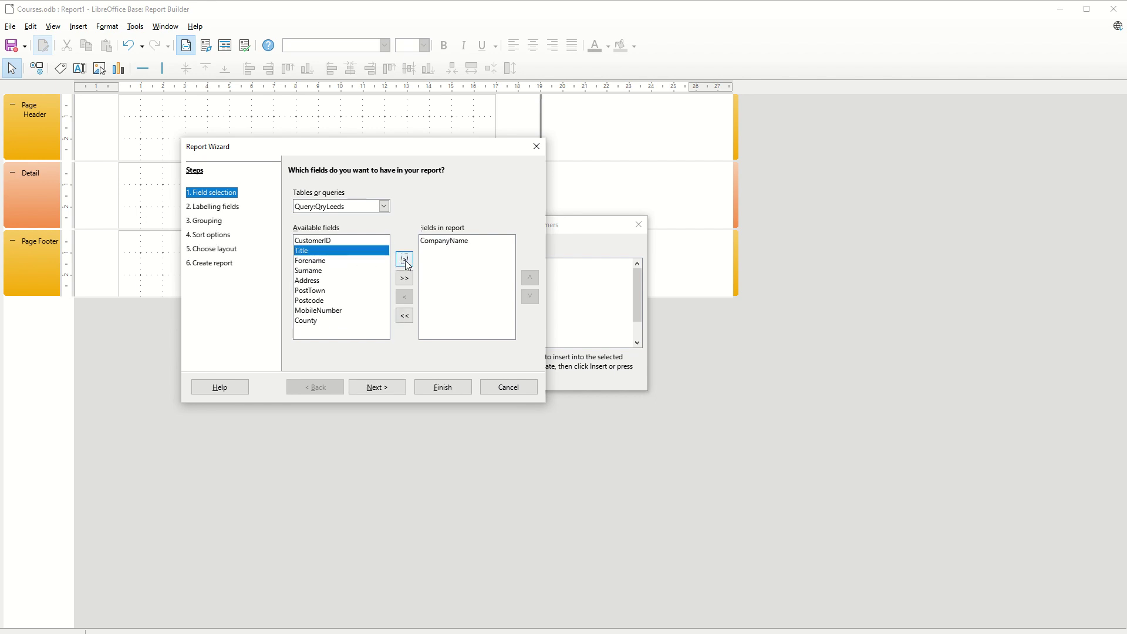
click(404, 259)
click(404, 259)
click(404, 259)
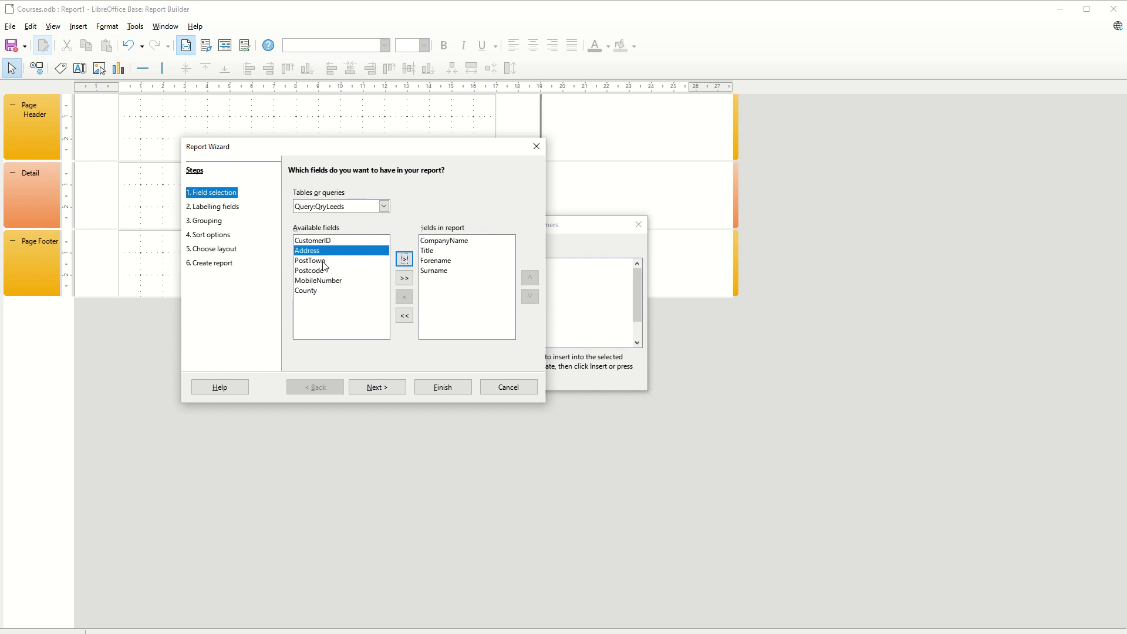
click(385, 262)
click(404, 260)
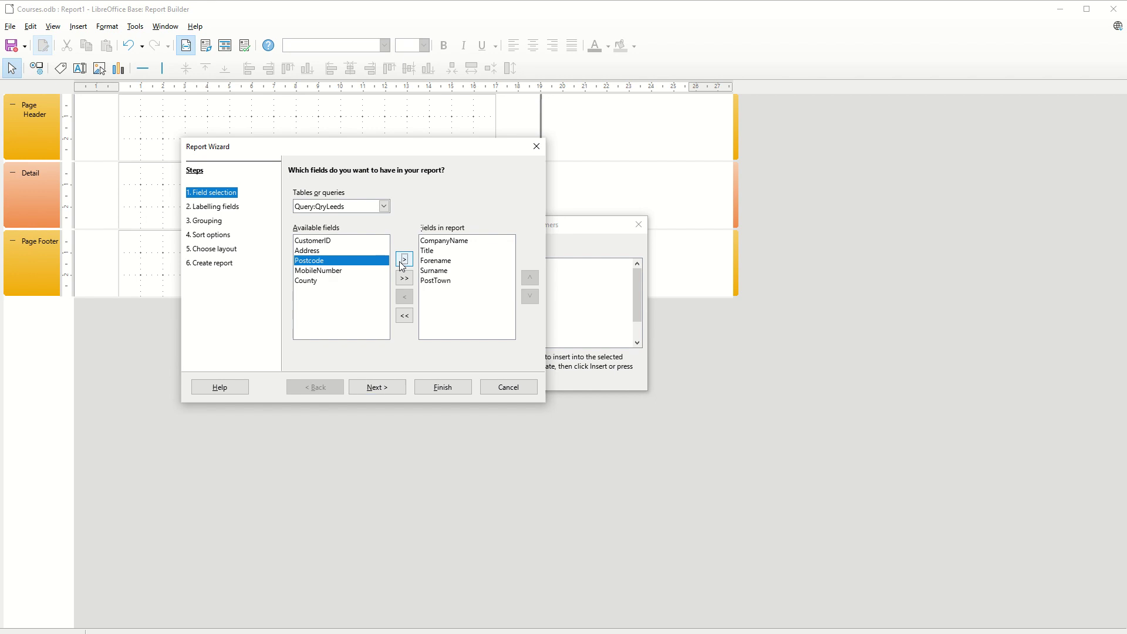
click(378, 388)
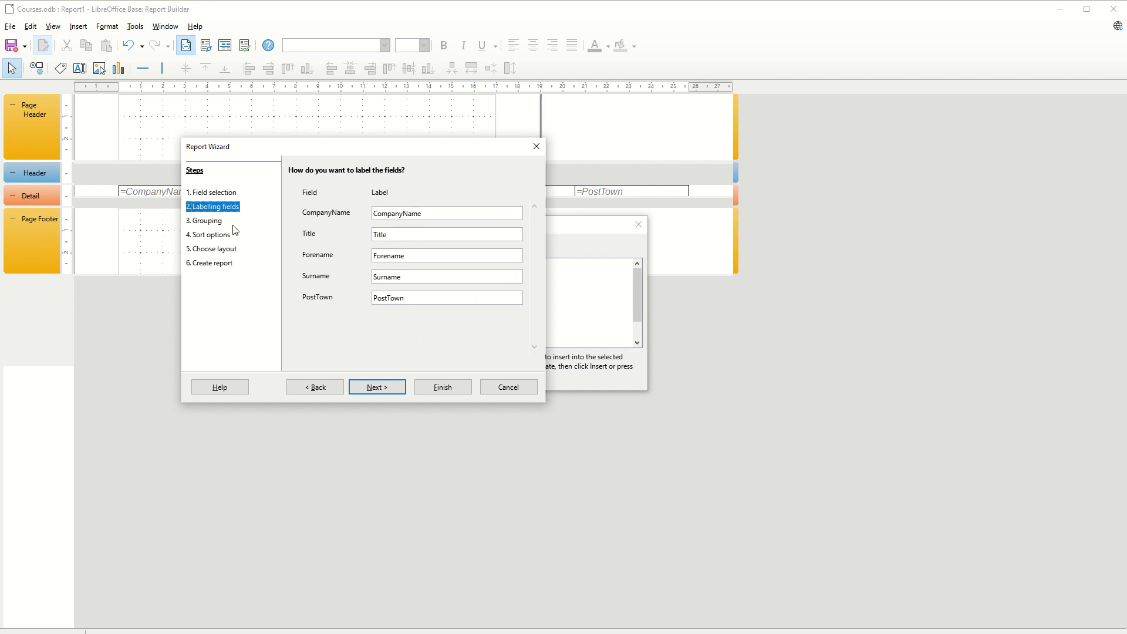
- Keep the default field labels, add CompanyName as the report's grouping level, and accept the default sorting
click(374, 388)
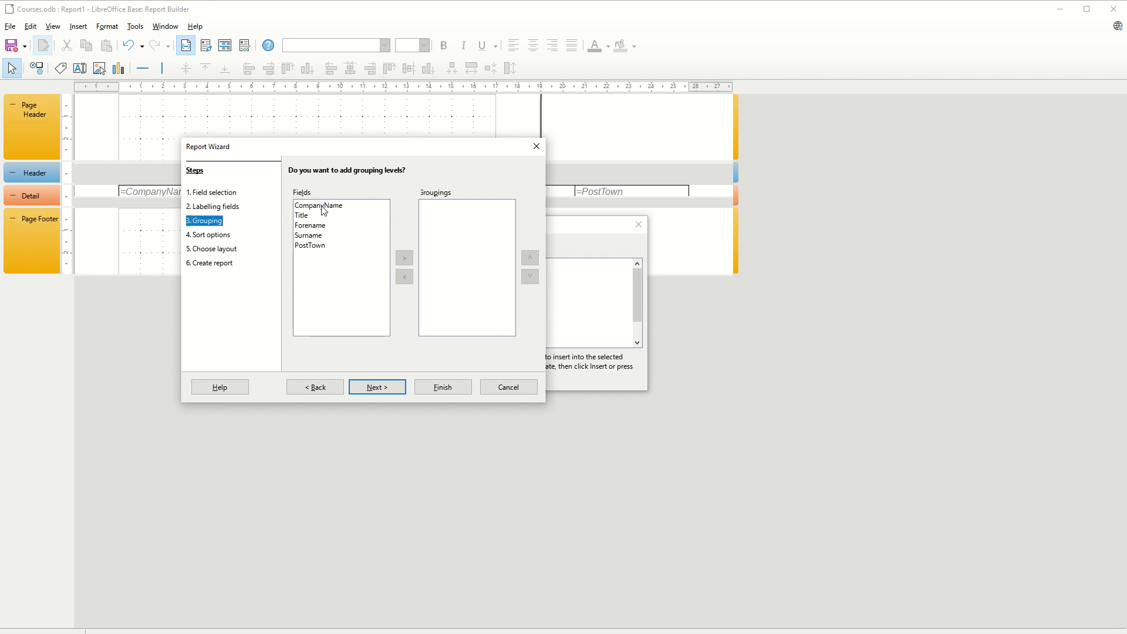
click(322, 245)
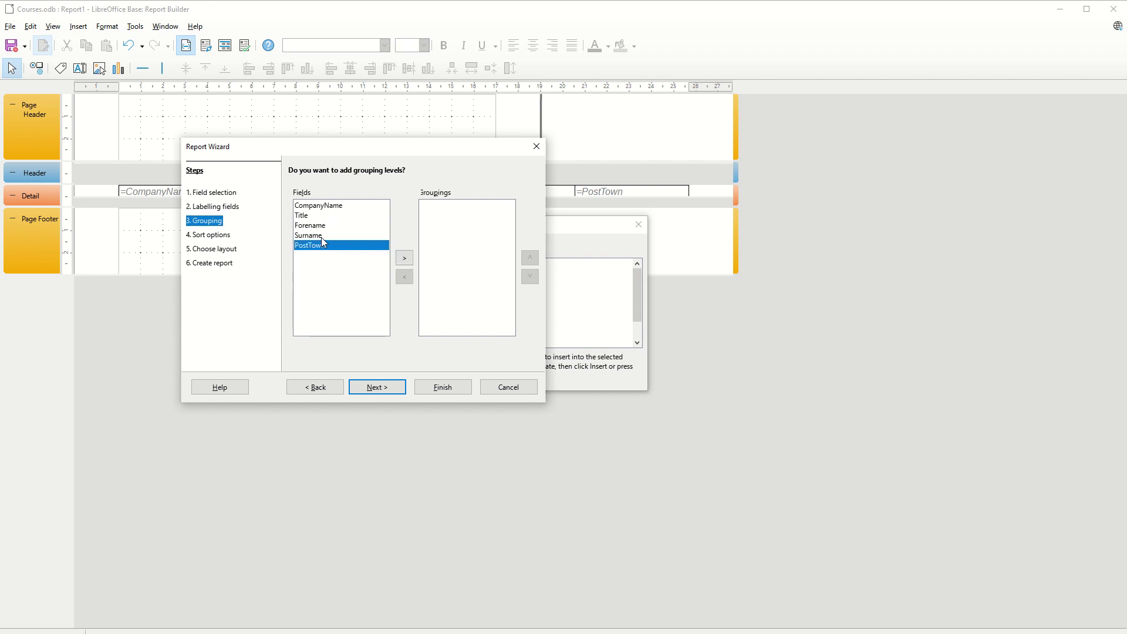
click(327, 206)
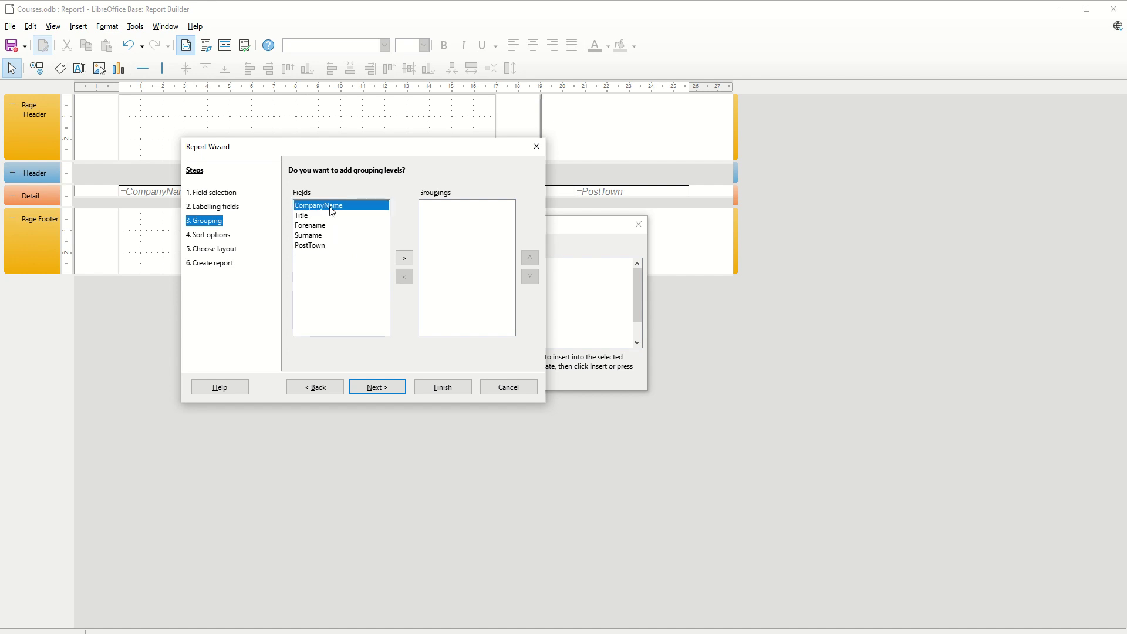
click(404, 257)
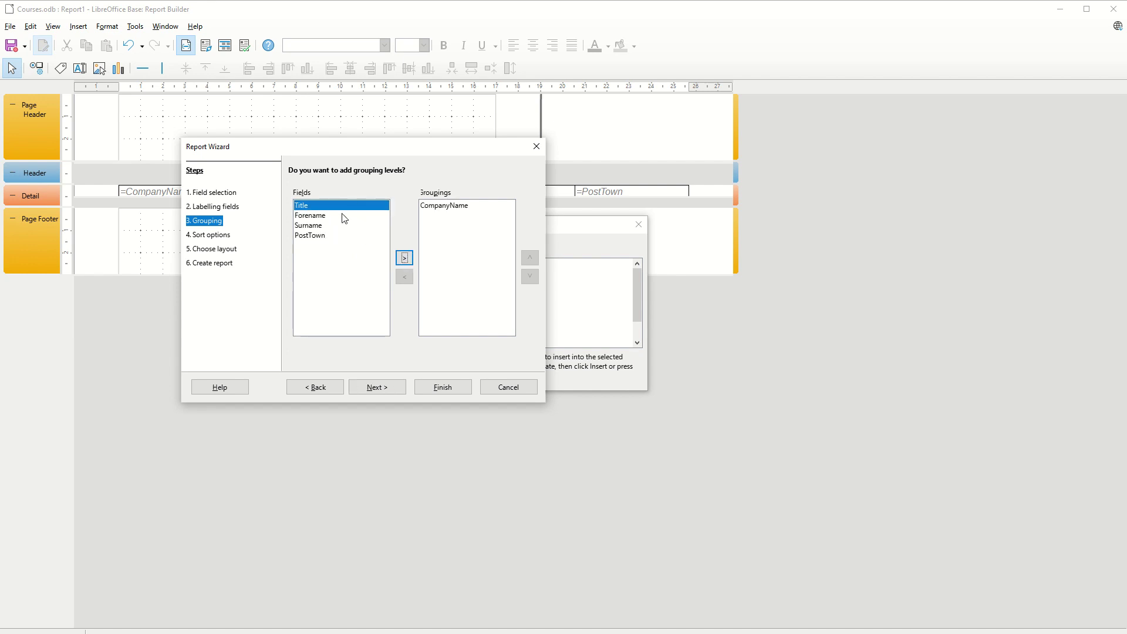
click(387, 392)
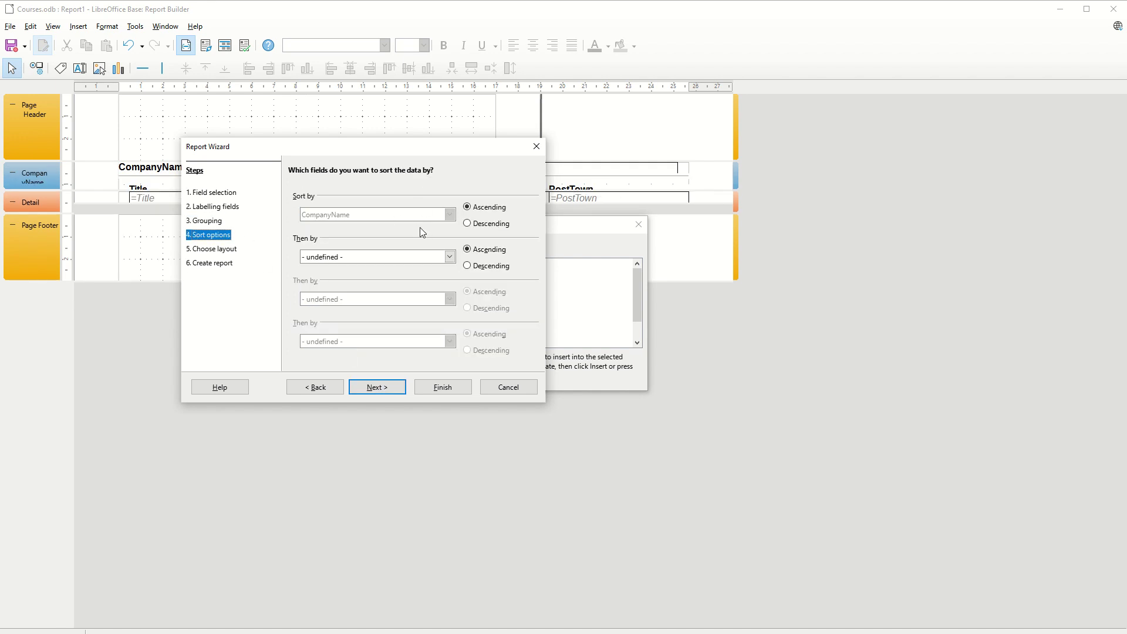
click(375, 388)
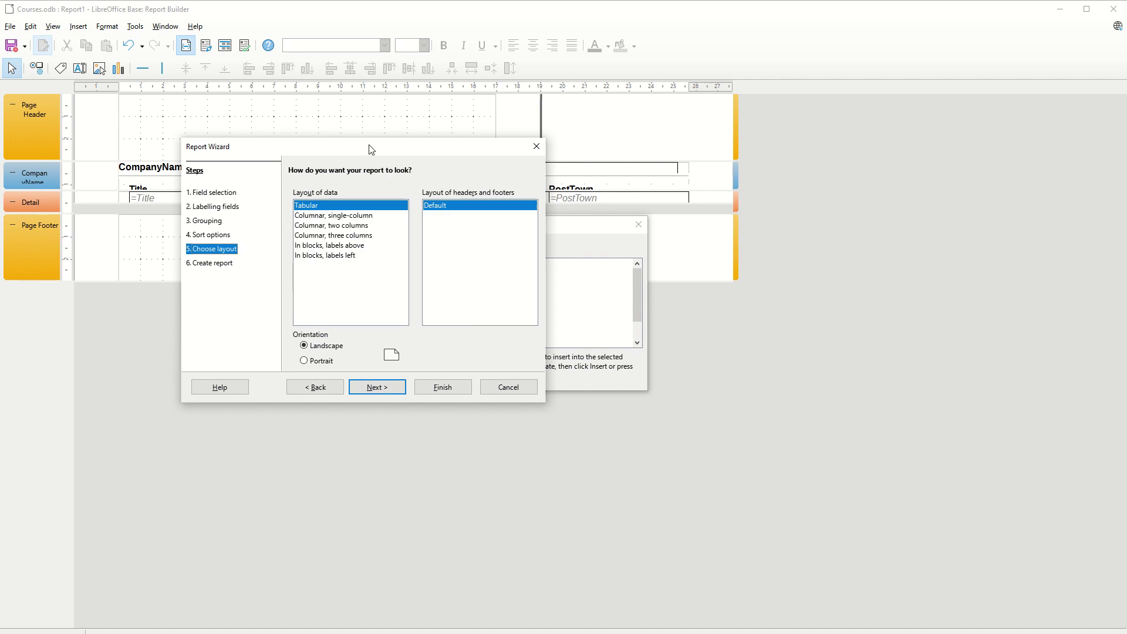
drag(368, 144, 409, 295)
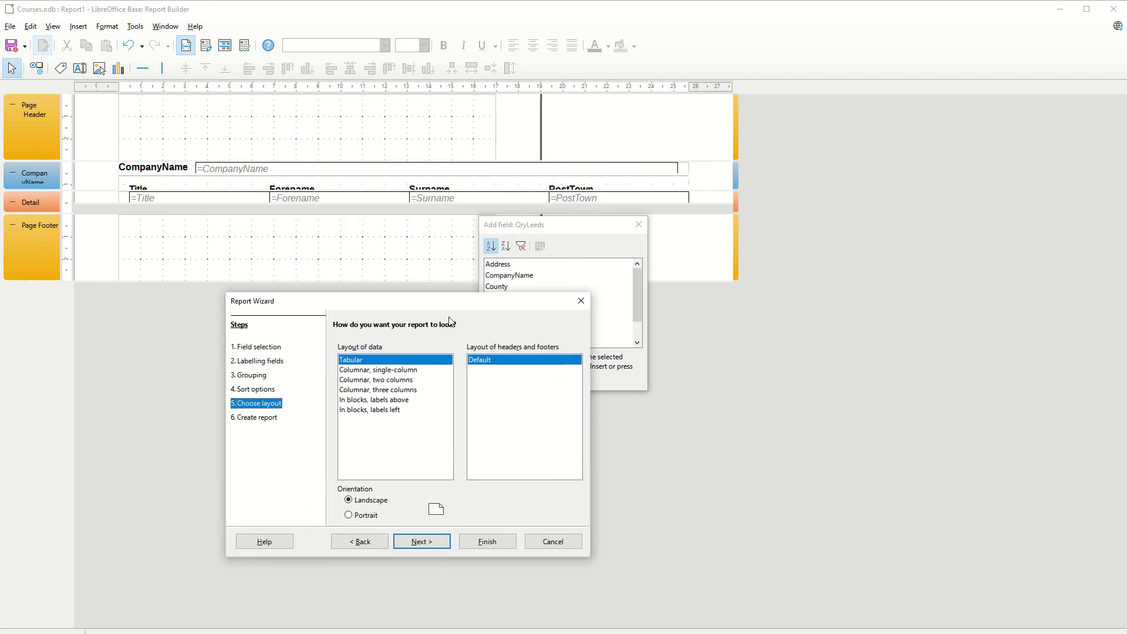
click(381, 371)
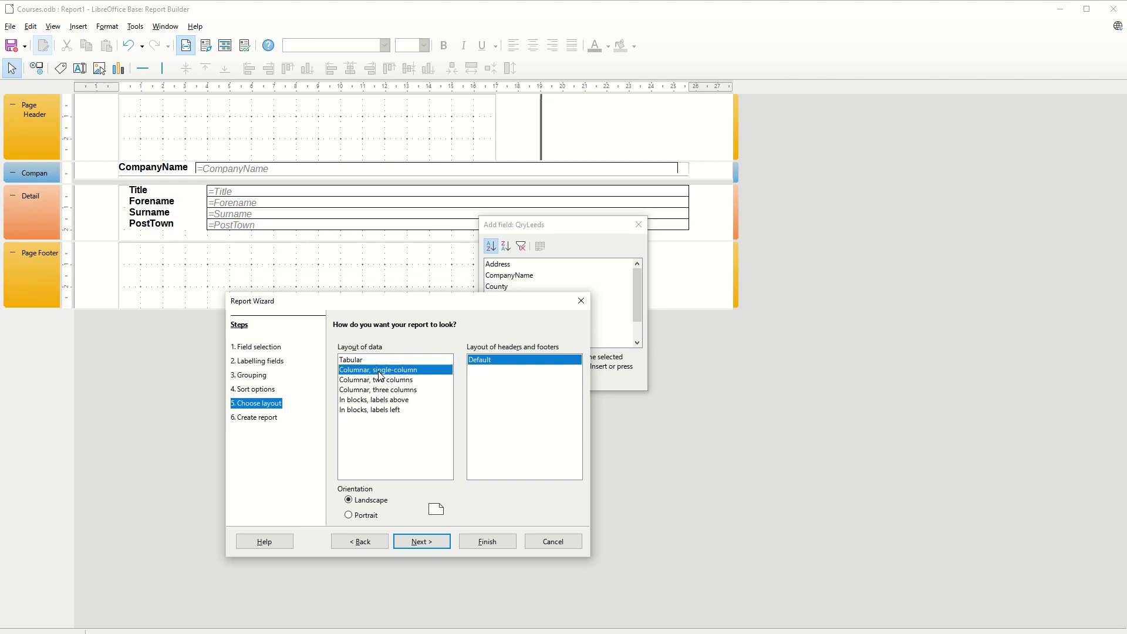
click(382, 380)
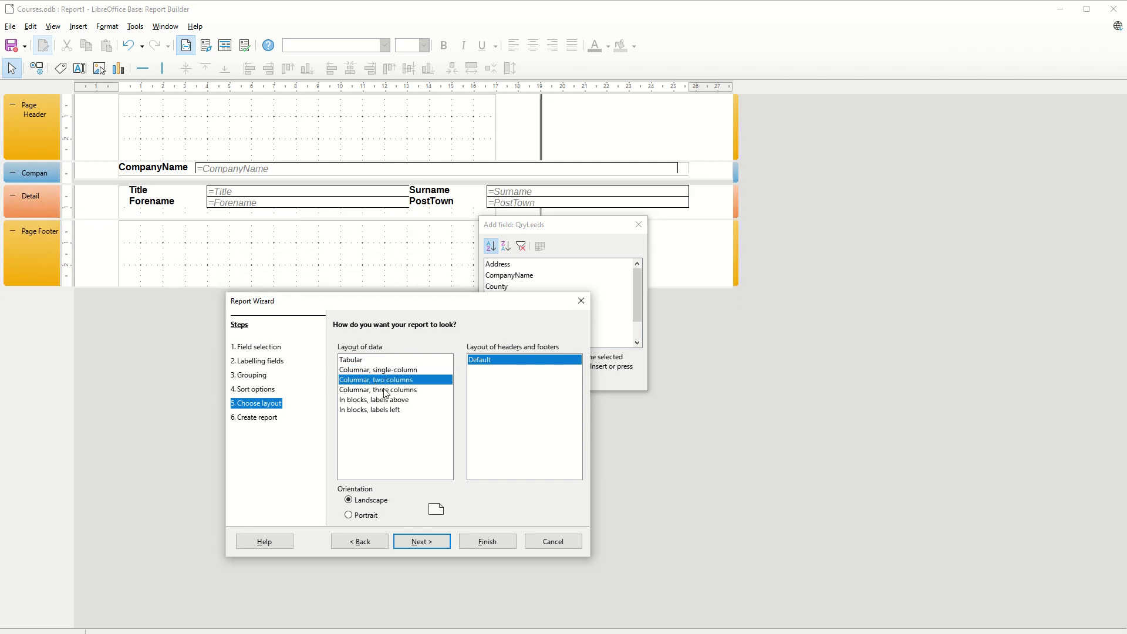
click(385, 391)
click(382, 401)
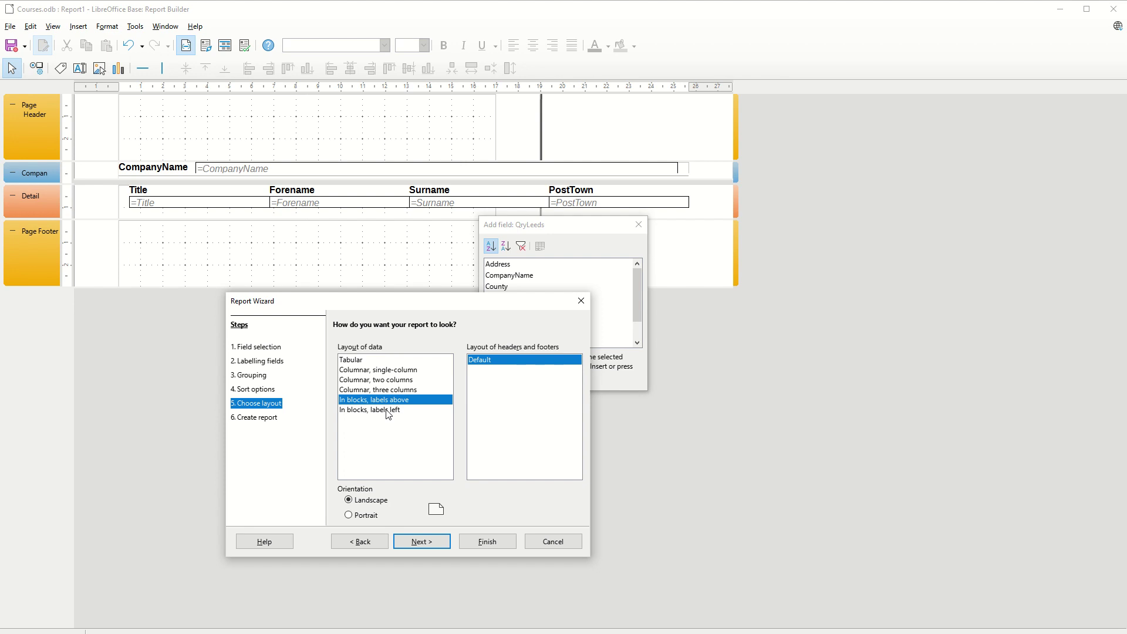
click(388, 411)
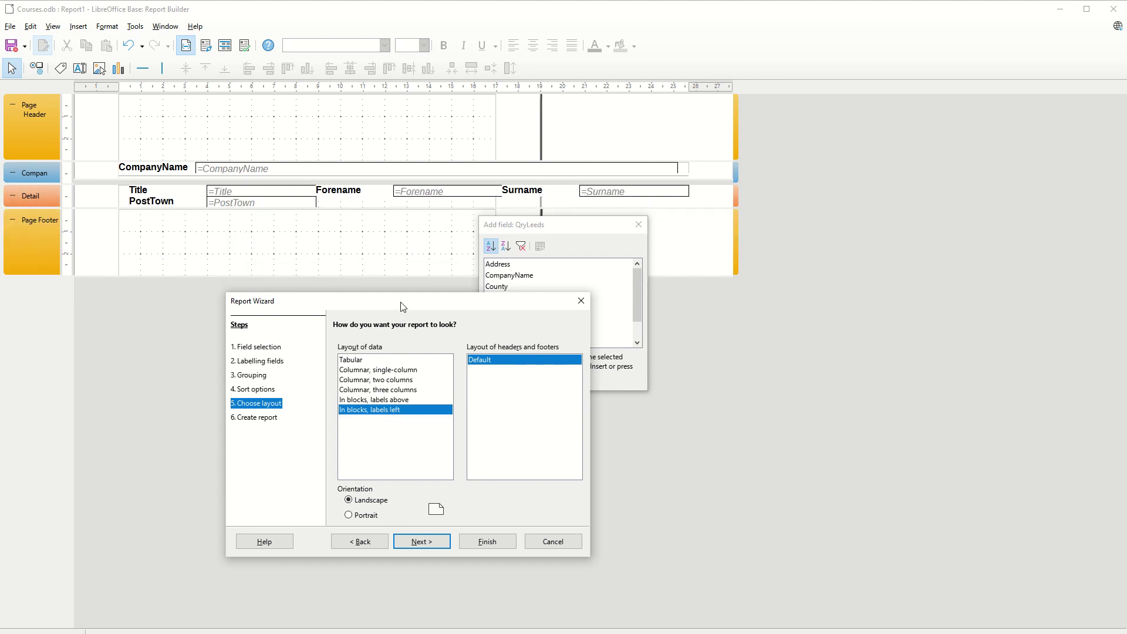
drag(403, 306, 415, 180)
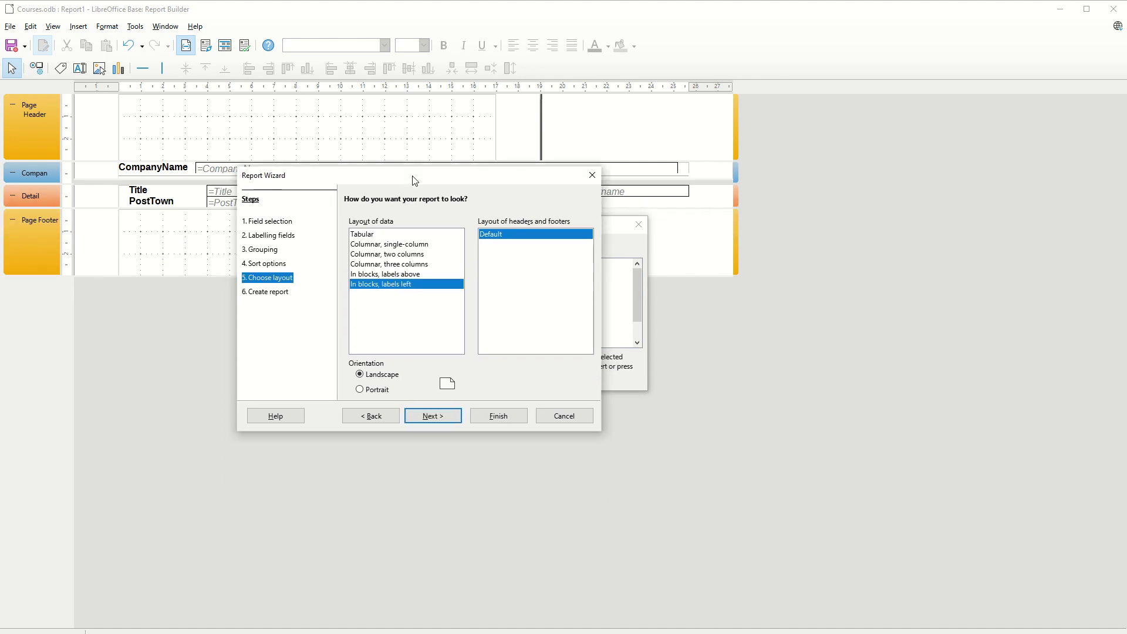
click(363, 235)
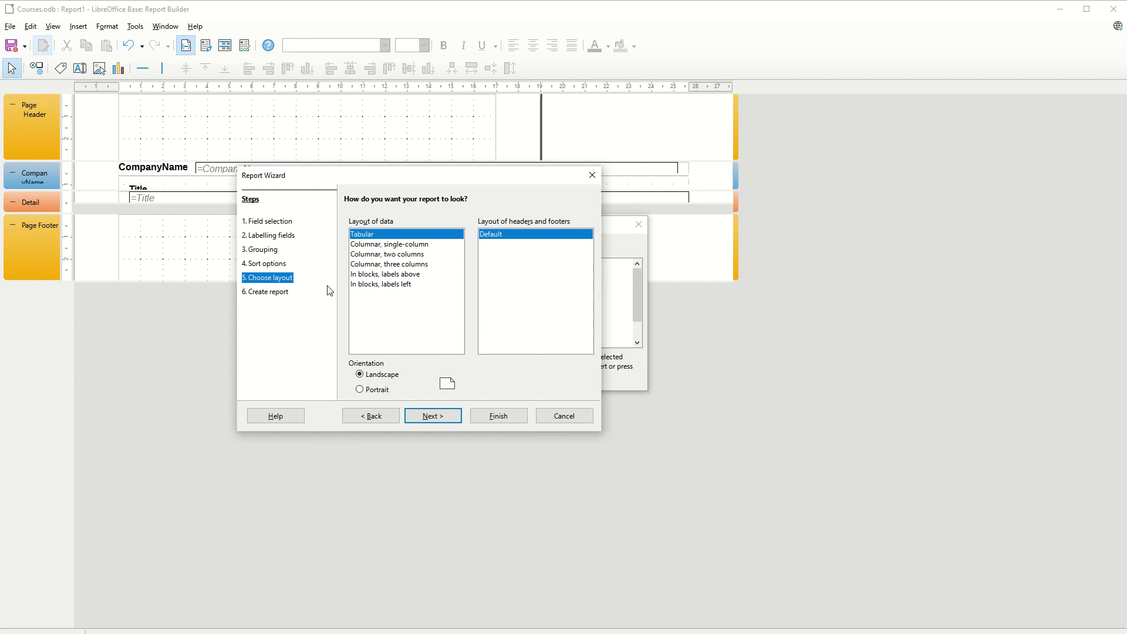
- Title the report RptQryLeeds and finish it as a dynamic report created immediately
click(431, 415)
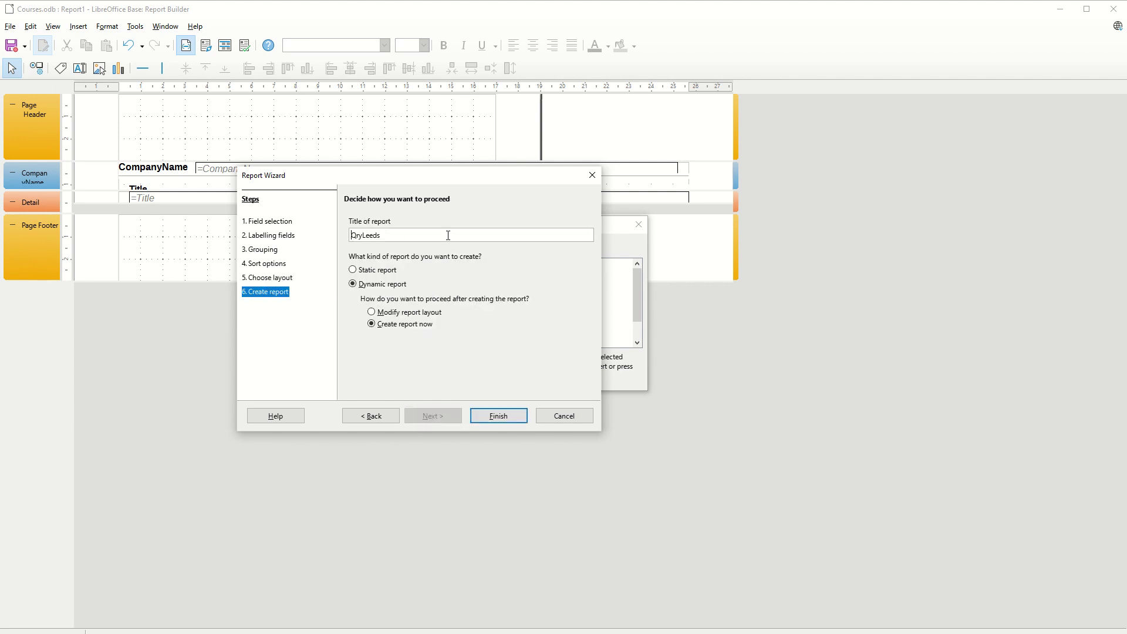
text(Rpt)
click(498, 417)
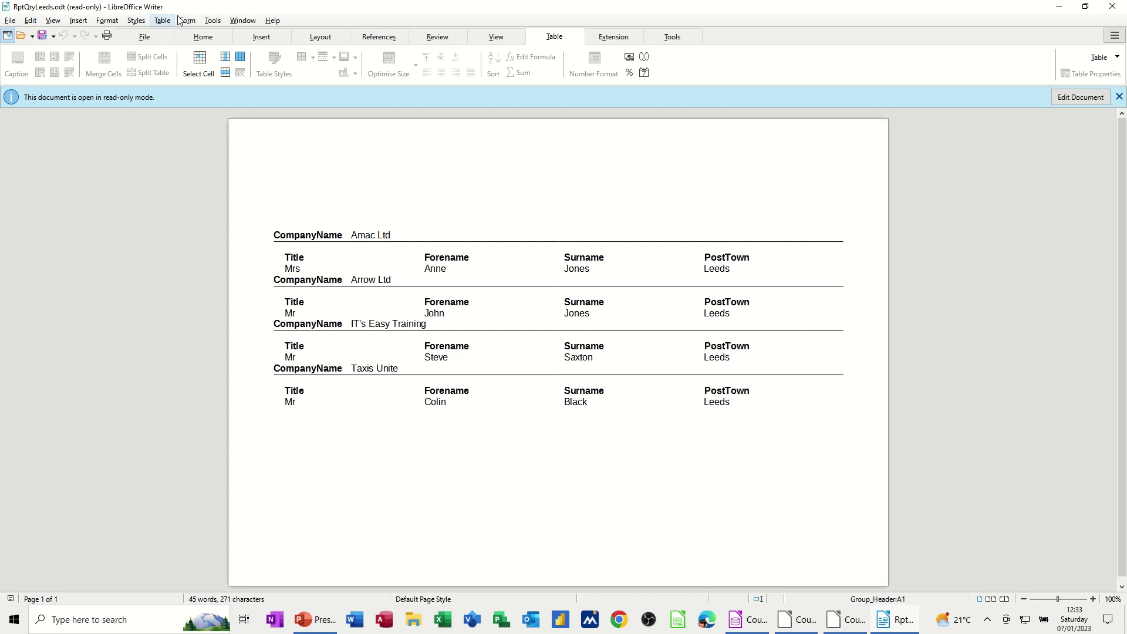
- Close the generated report, then check RptQryLeeds, FrmTblCustomers, the queries and the TblCustomers table
click(1106, 10)
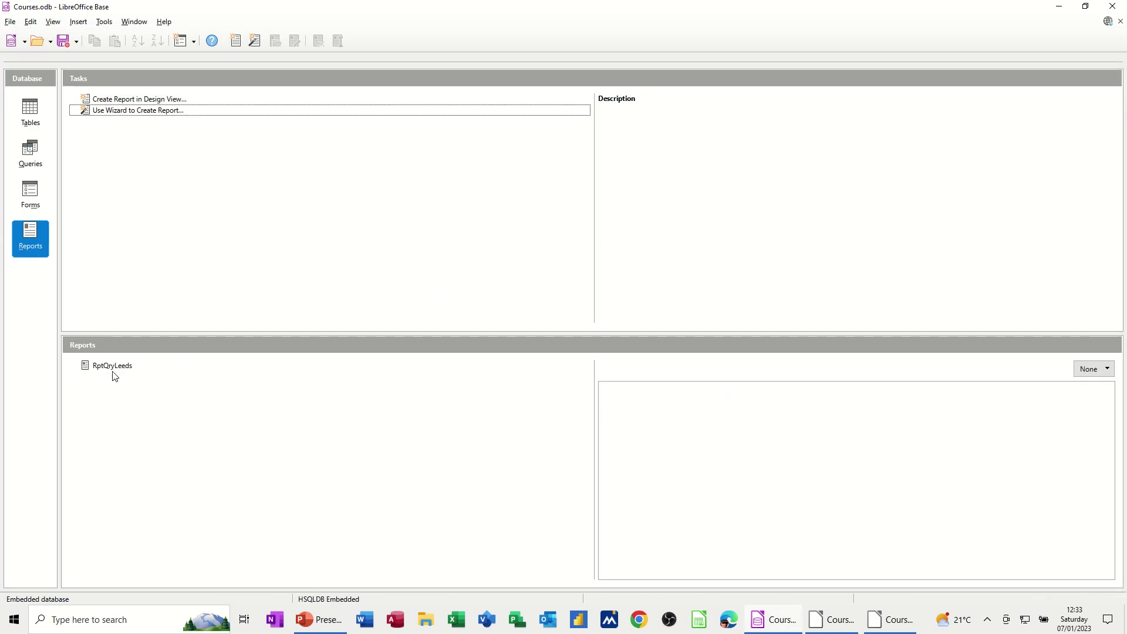
click(98, 371)
click(32, 194)
click(109, 366)
click(36, 159)
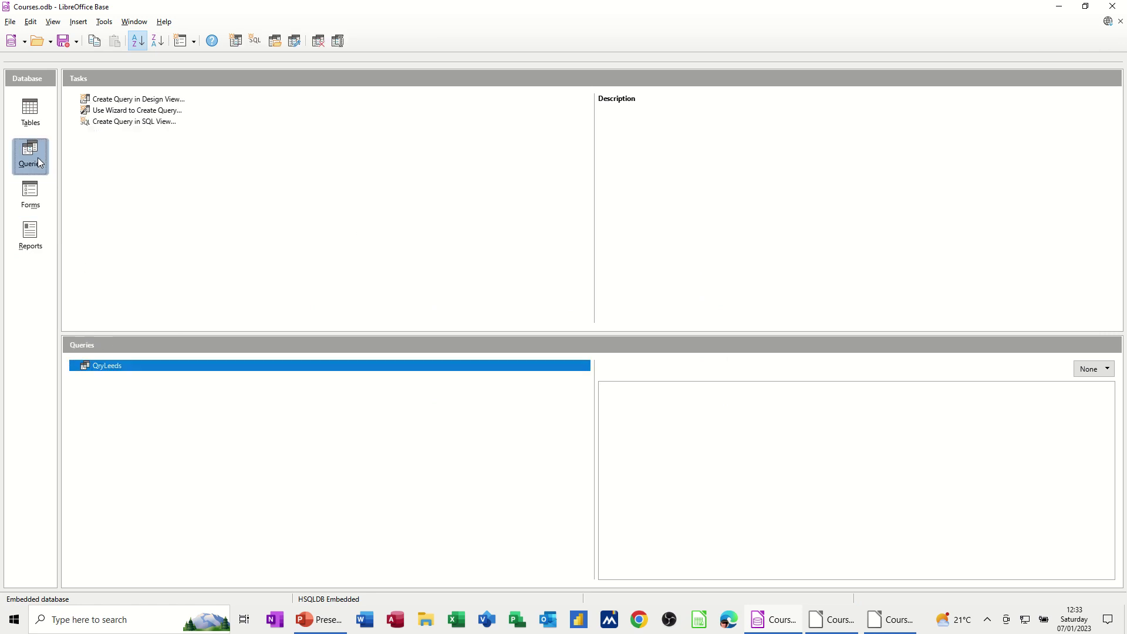
click(30, 115)
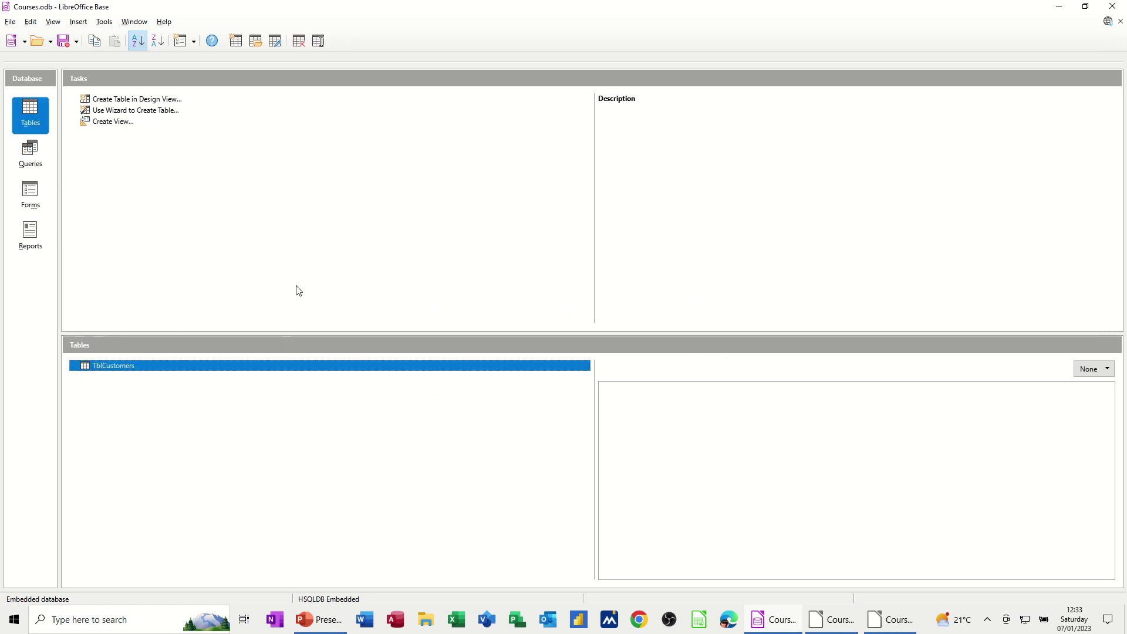